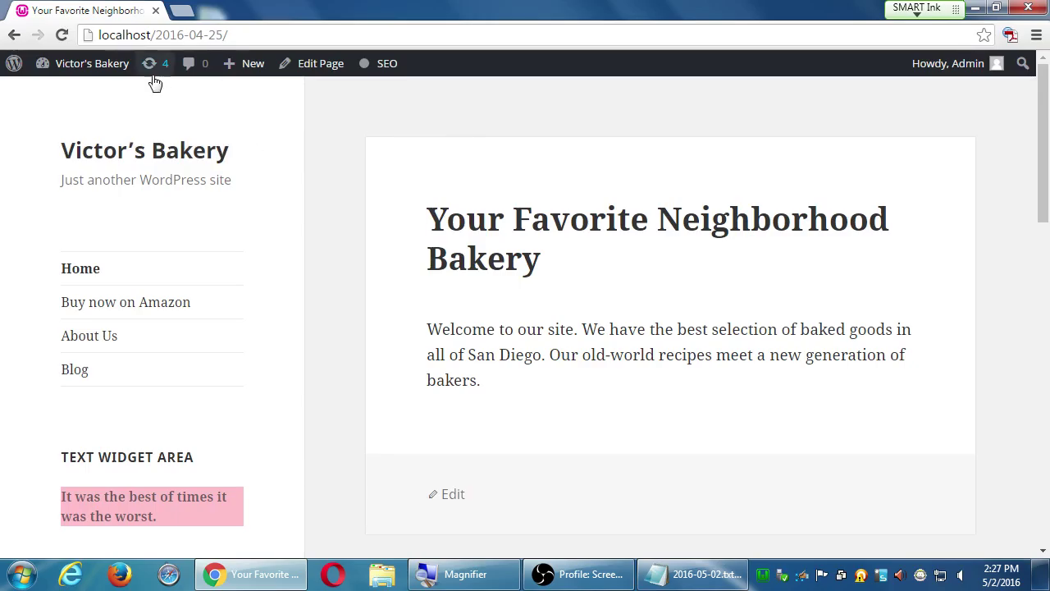
Step: Open the admin dashboard of the Victor's Bakery site
left_click(86, 64)
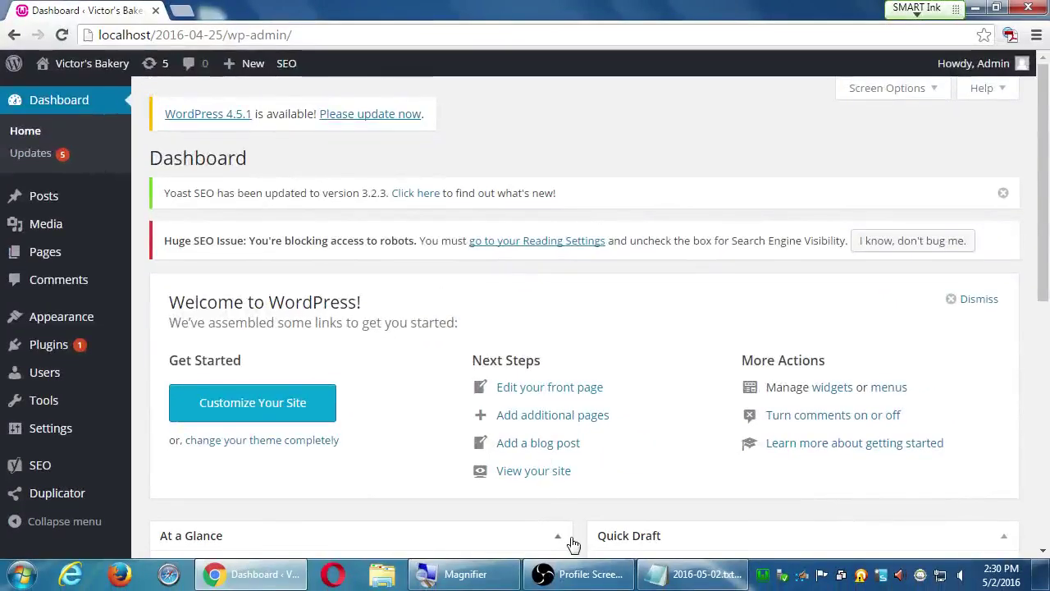
Step: Switch to the 2016-05-02.txt notes in Notepad and add the heading "WordPress Updates" below the section on styles of WordPress sites
left_click(669, 581)
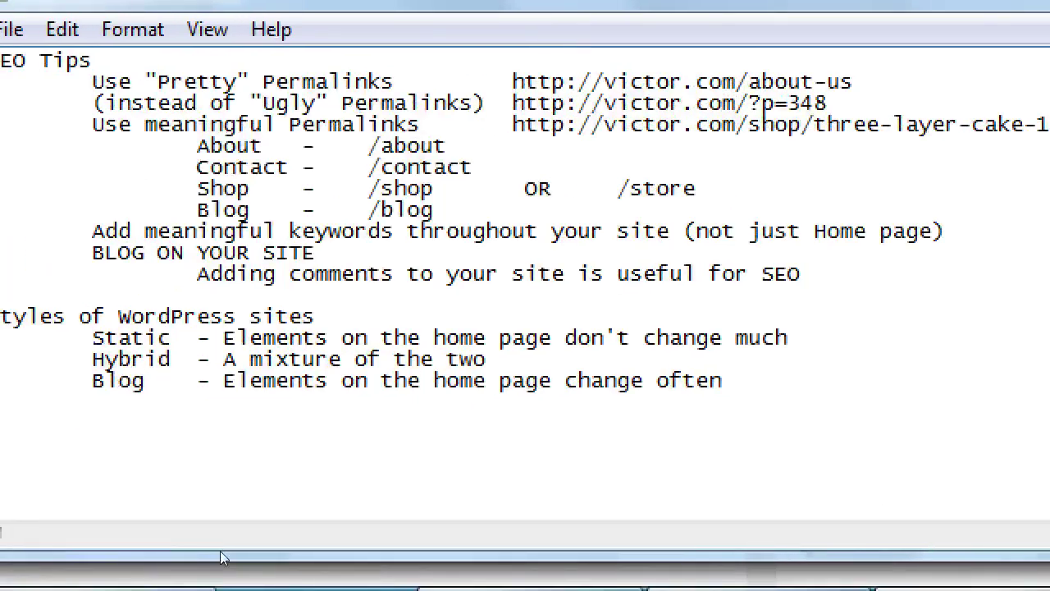
left_click(618, 393)
key("Return")
key("Return")
key("Return")
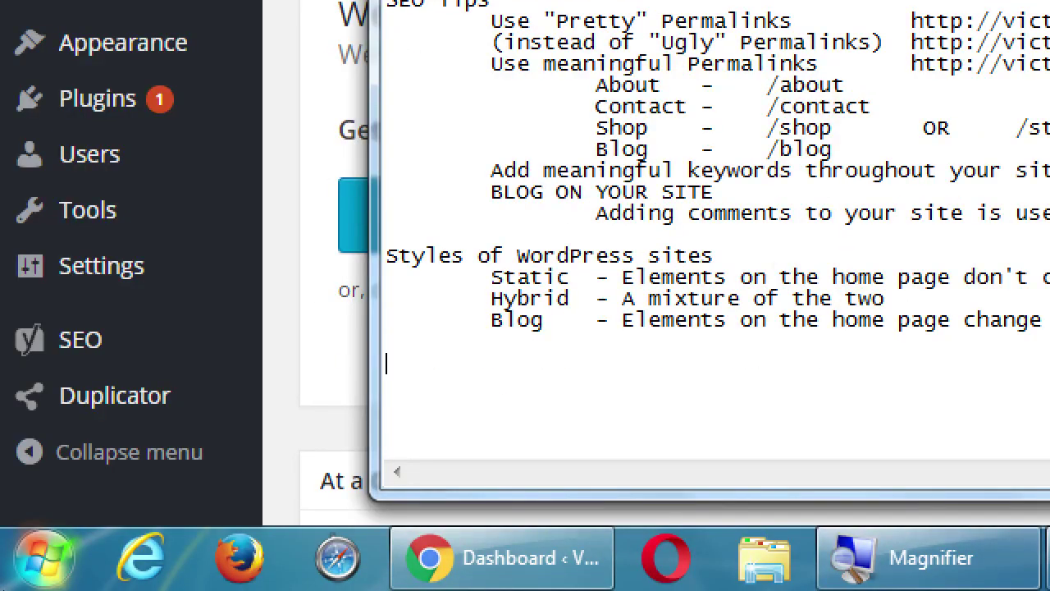
type("WordPress Updates")
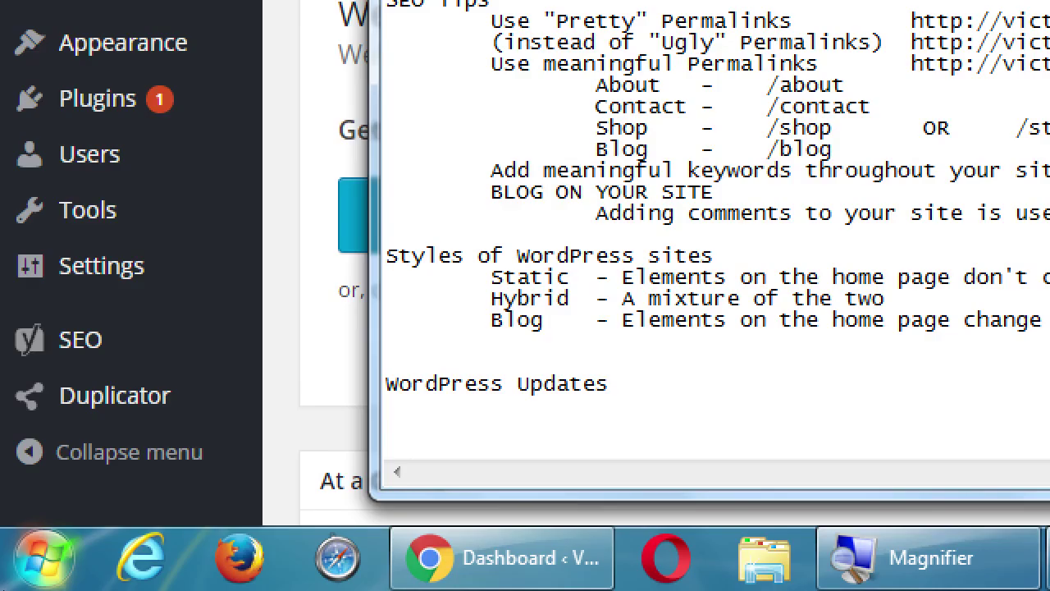
Step: Add an indented line under the WordPress Updates heading: "Purpose: to fix software bugs/vulnerabilities and/or to enhance the software"
key("Return")
key("Tab")
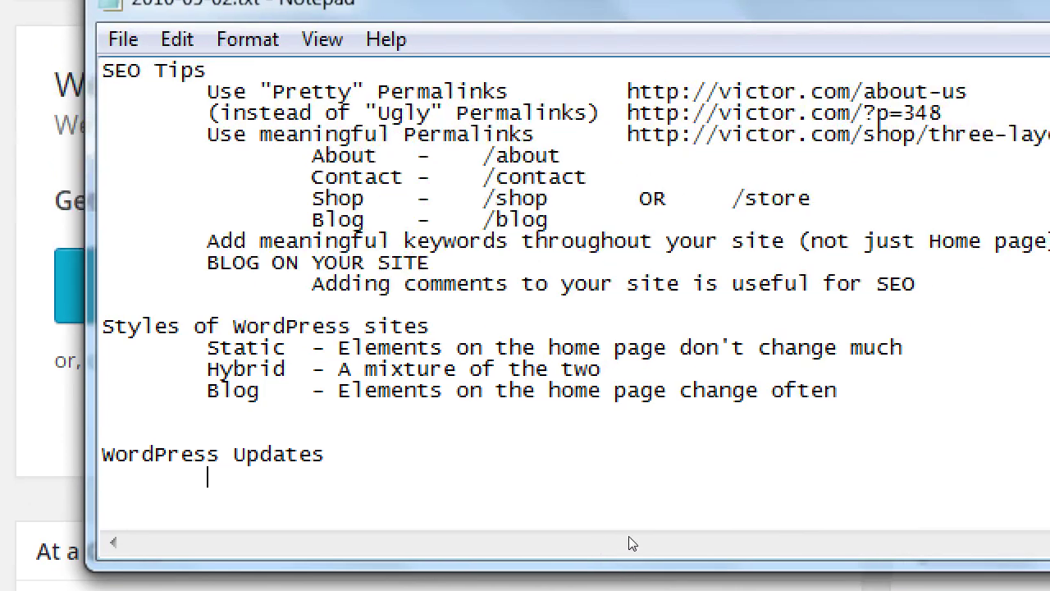
type("Pufrpo")
key("BackSpace")
key("BackSpace")
key("BackSpace")
key("BackSpace")
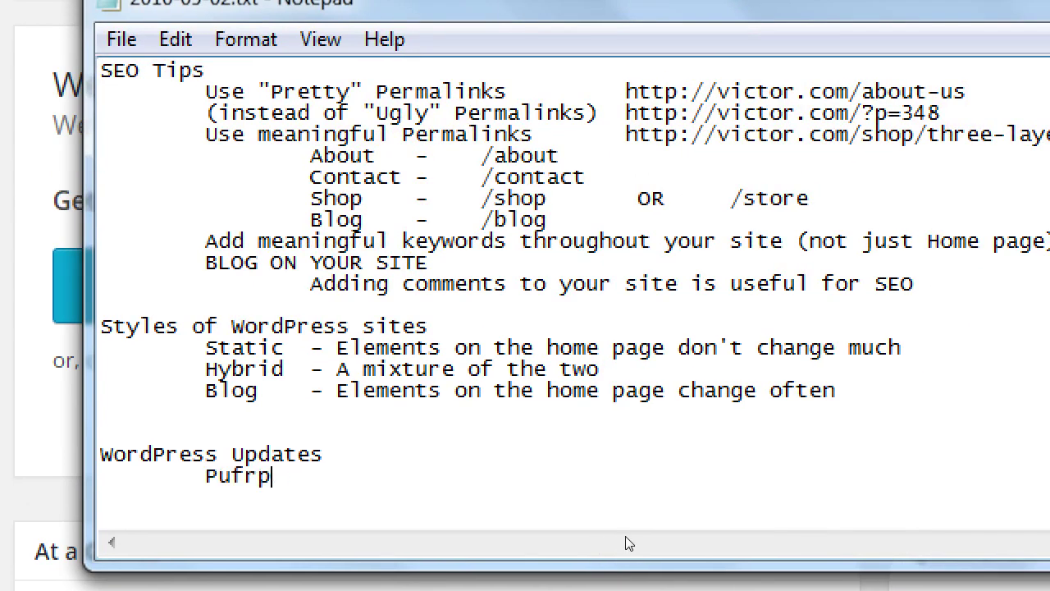
type("rpose: to")
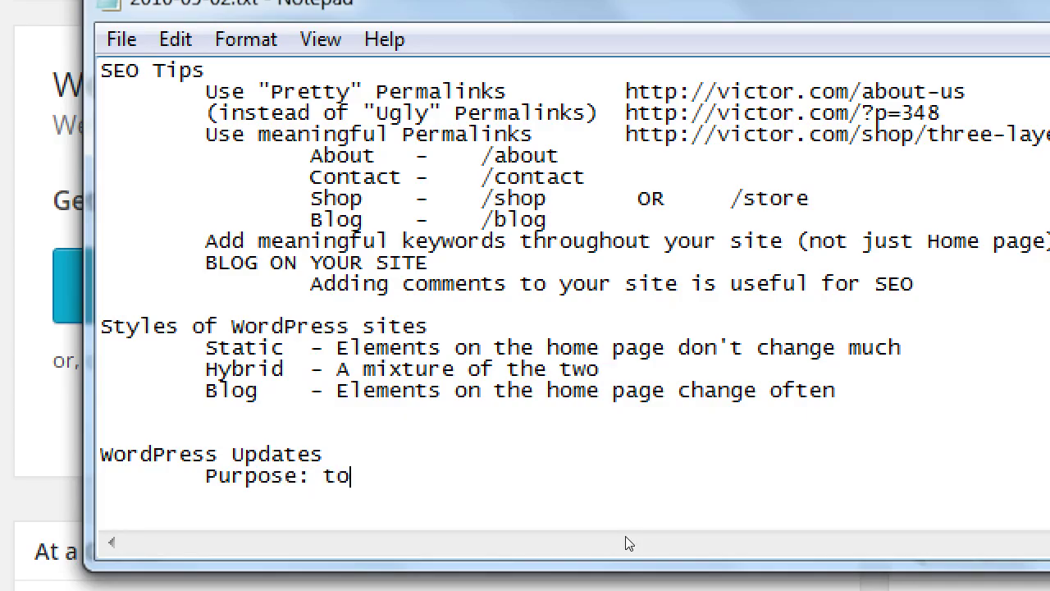
type(" fix software ")
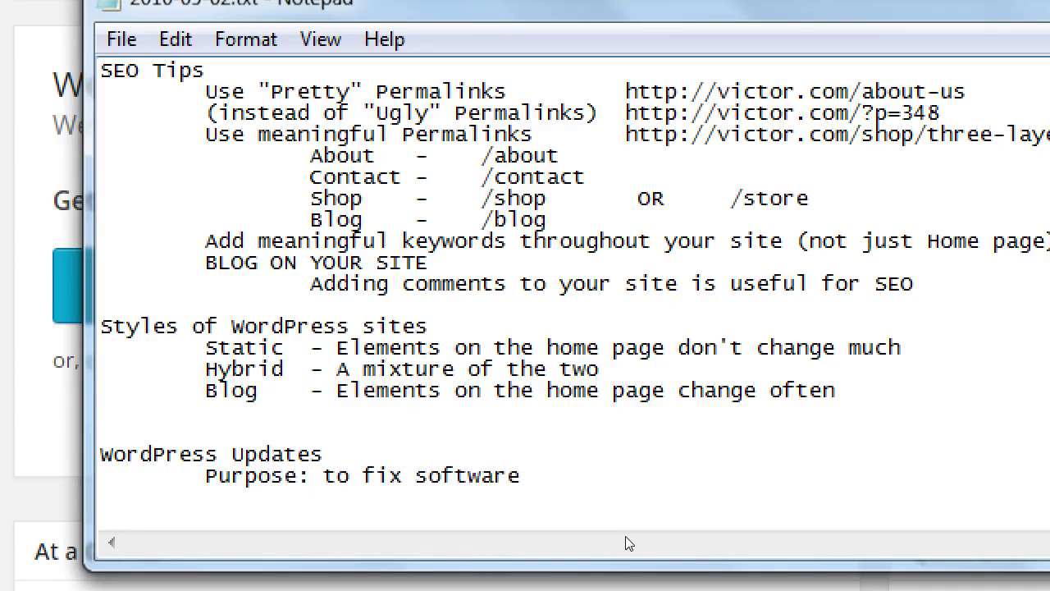
type("bugs/vul")
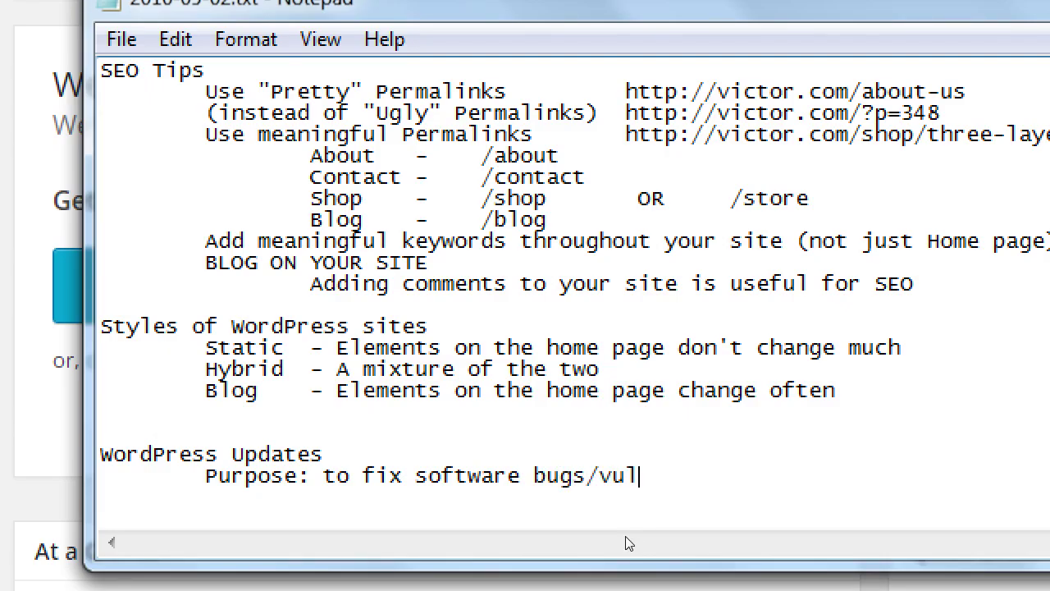
type("nerabilitie")
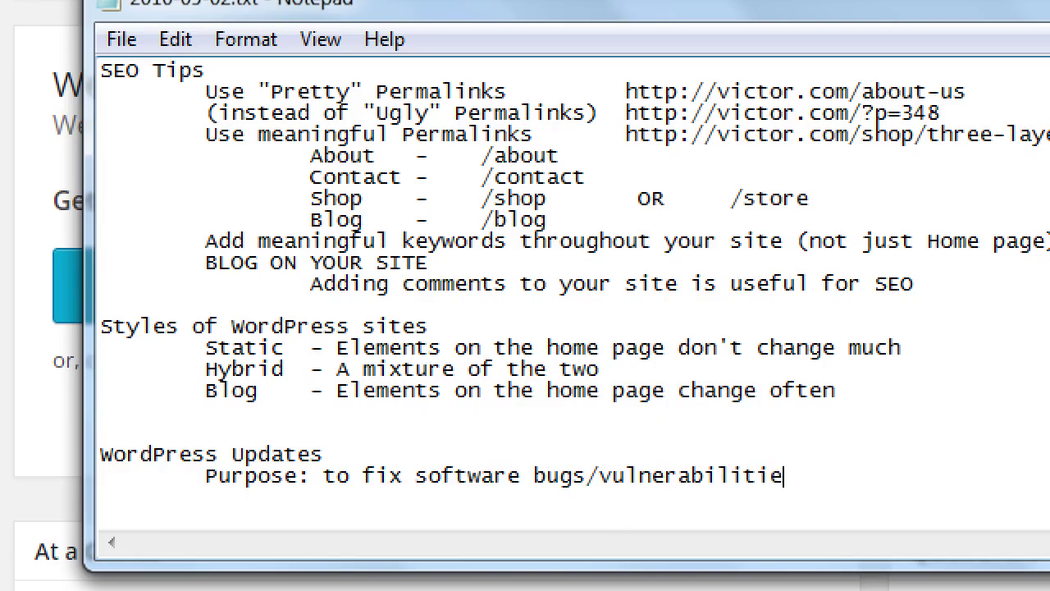
type("s and/or to en")
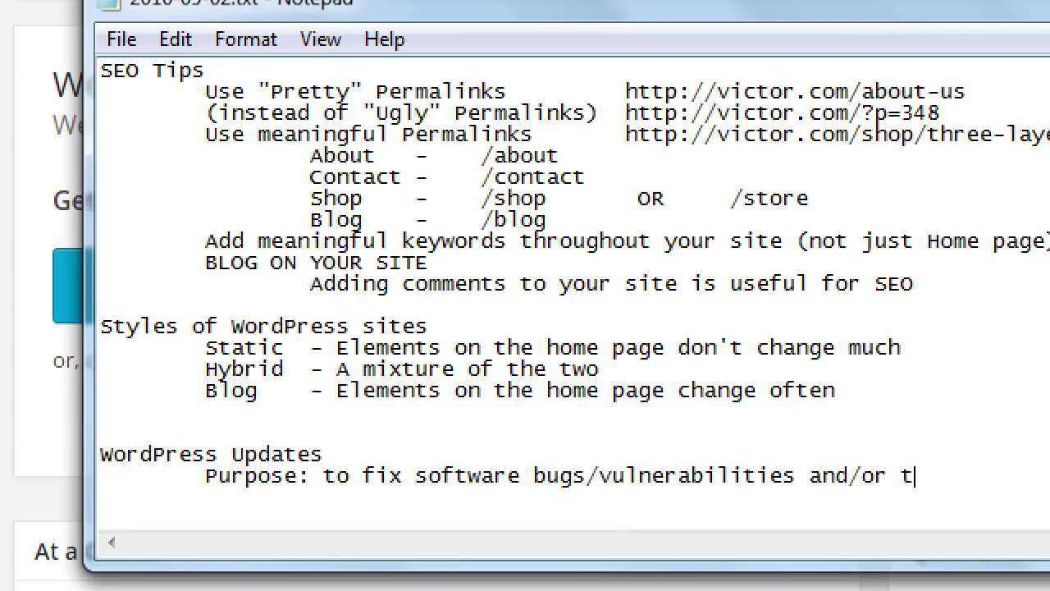
type("hance")
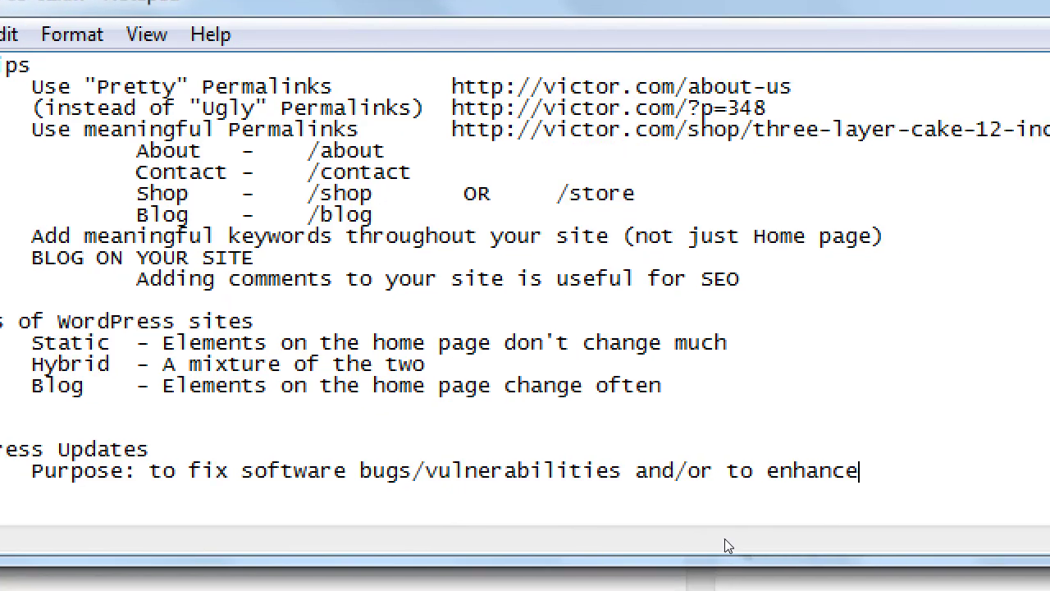
type(" the software")
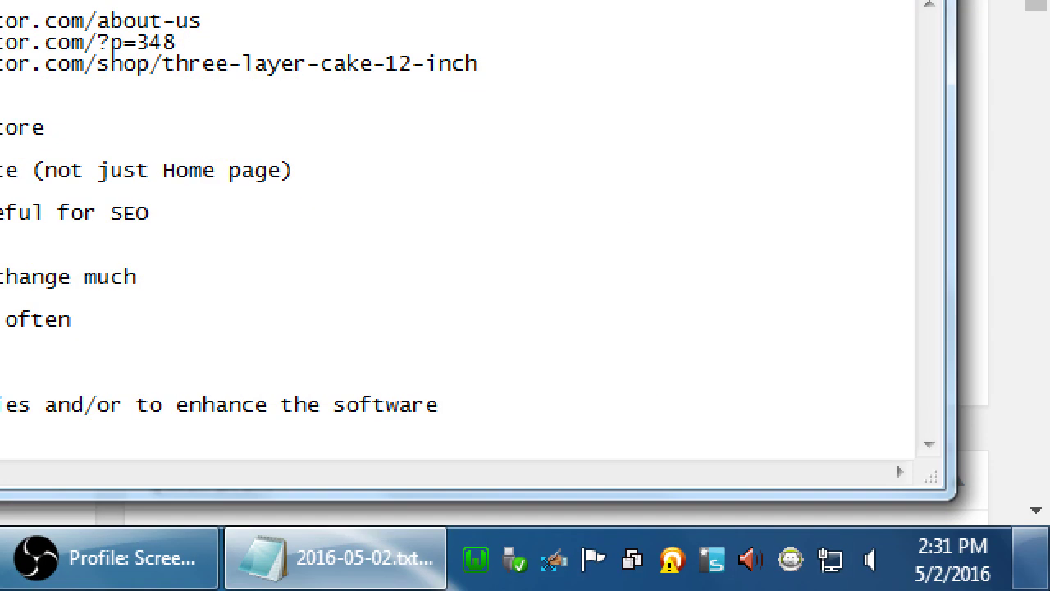
Step: Add the indented line "Do not update, until you know there are no problems." below the purpose line
mouse_move(1028, 562)
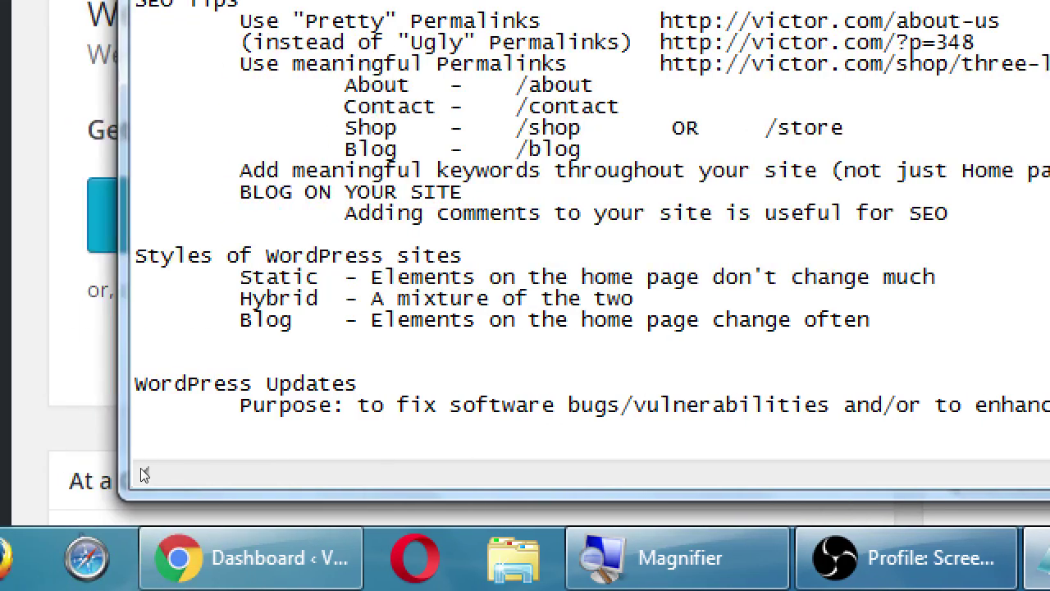
key("Tab")
type("Donot")
key("BackSpace")
key("BackSpace")
key("BackSpace")
key("BackSpace")
type("no")
key("BackSpace")
key("BackSpace")
type("not update, u")
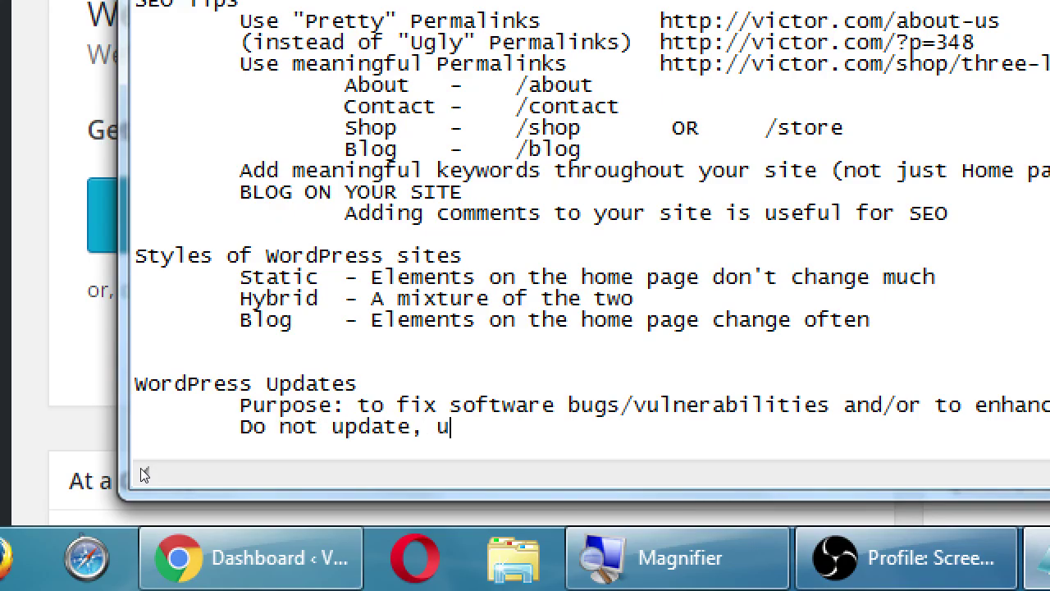
type("ntil you know")
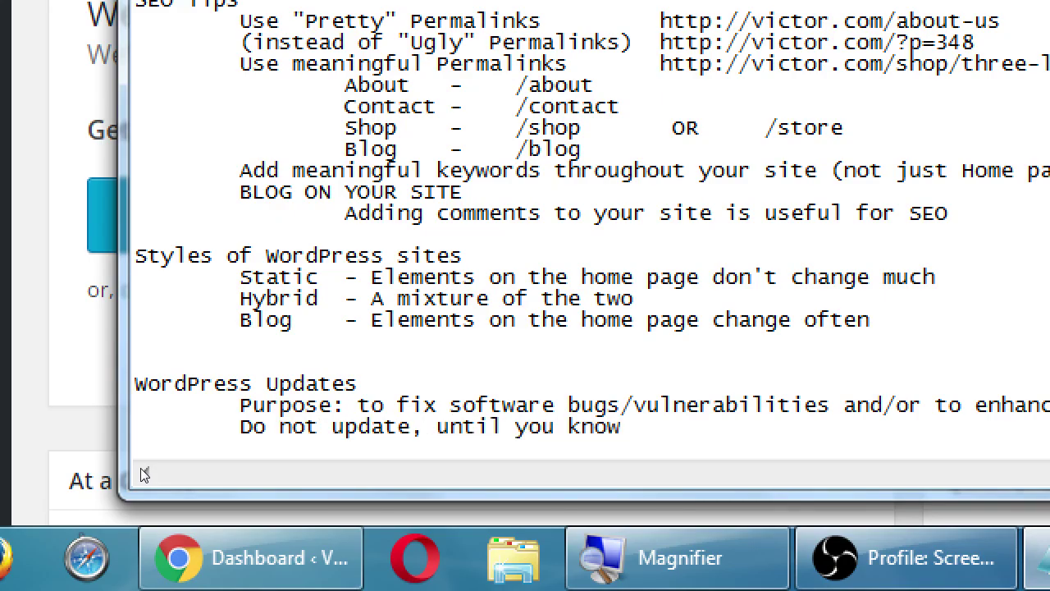
type(" there are no ")
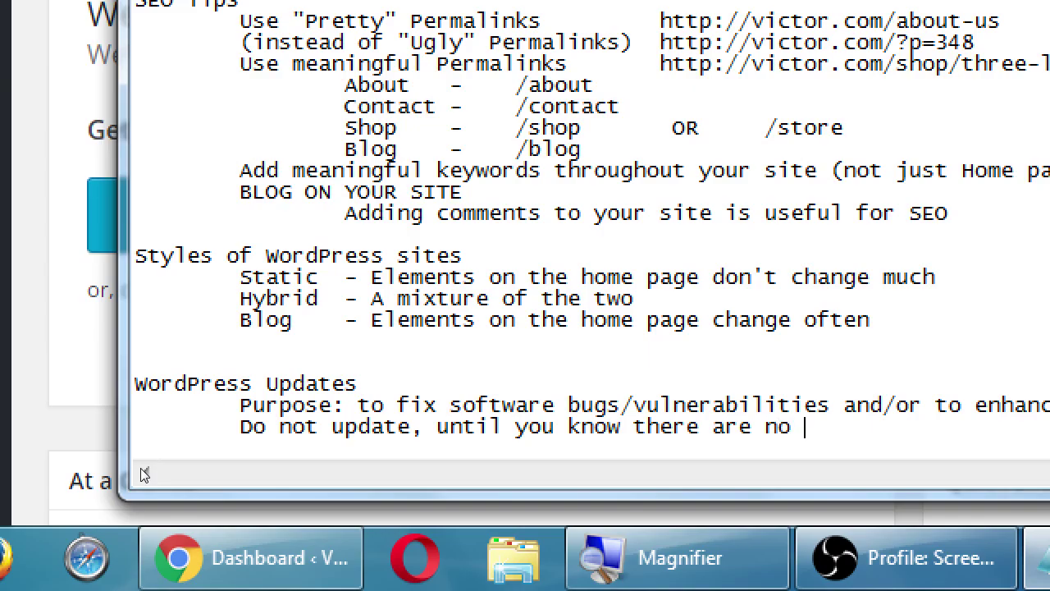
type("problems.")
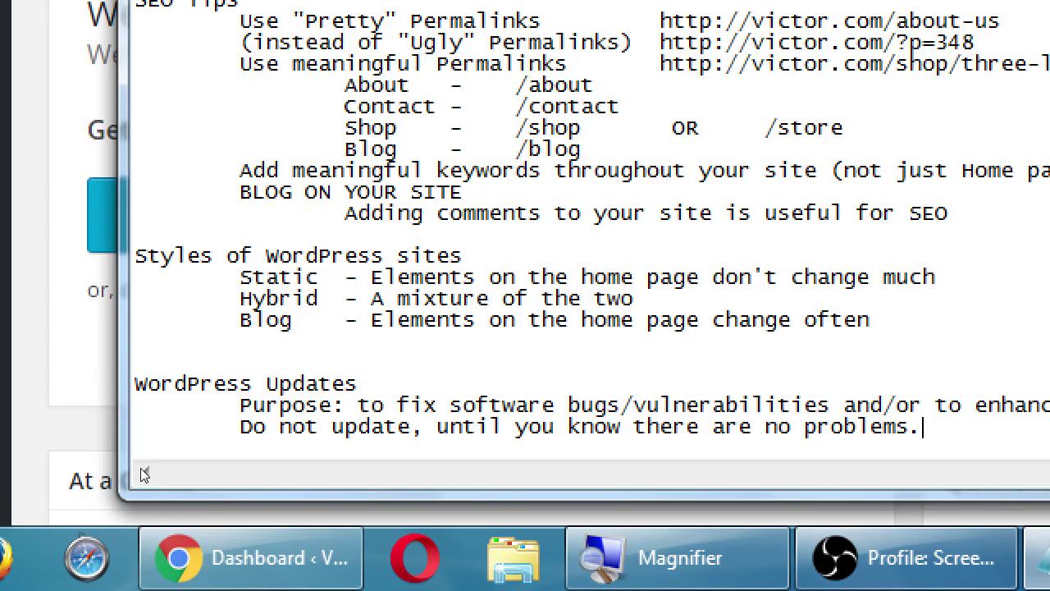
Step: Add the indented subheading "What to update:" on a new line below the warning about problems
key("Return")
key("Tab")
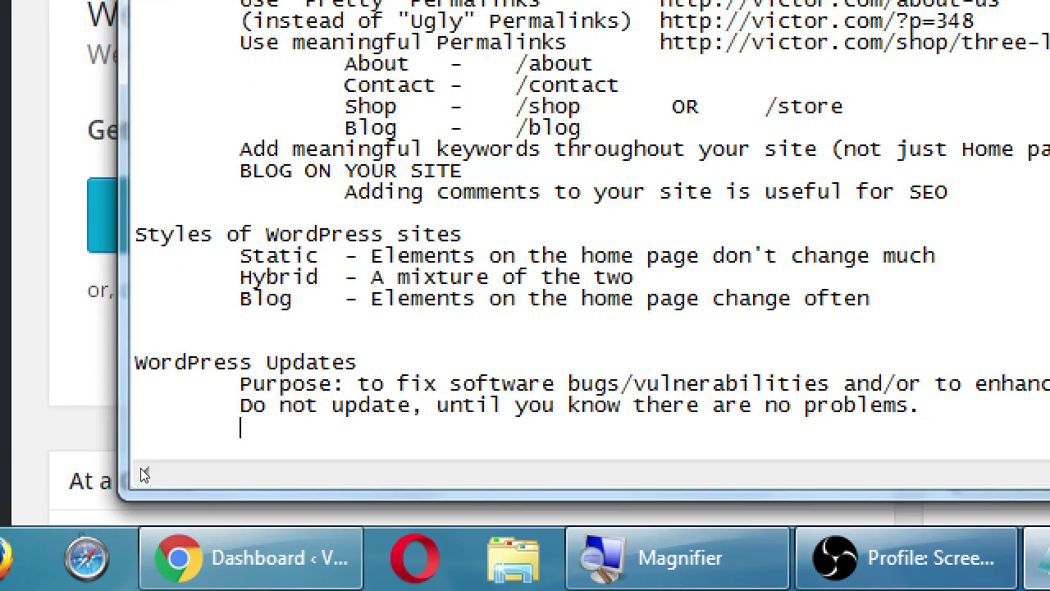
type("What do")
key("BackSpace")
key("BackSpace")
key("BackSpace")
type("to update:")
Step: List "WordPress Core", "Themes" and "Plugins" on separate lines indented one level below "What to update:"
key("Return")
key("Tab")
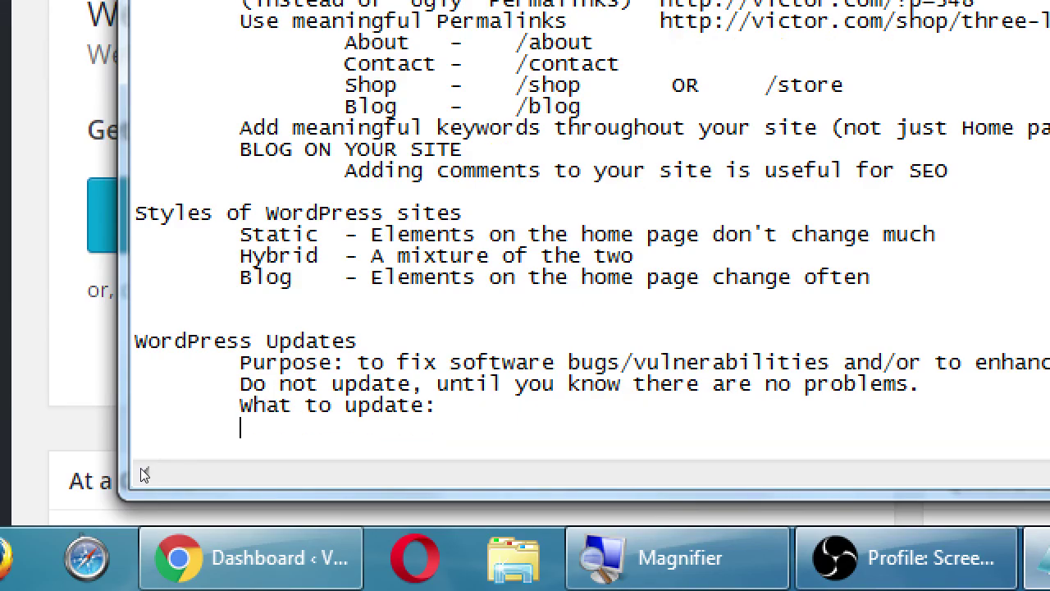
key("Tab")
type("WordAPres")
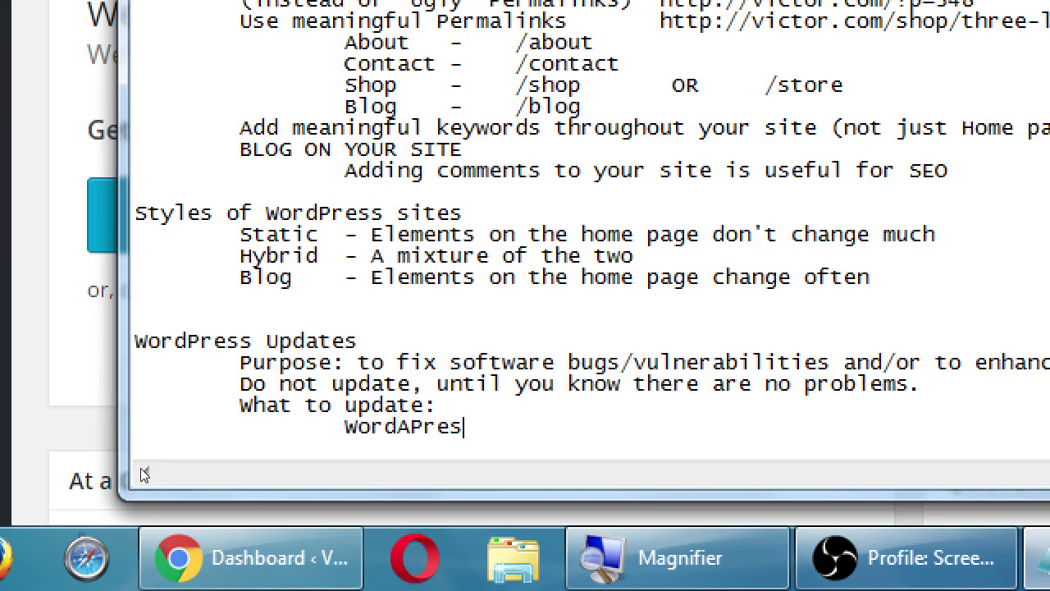
key("BackSpace")
key("BackSpace")
key("BackSpace")
key("BackSpace")
key("BackSpace")
type("Press Core")
key("Return")
key("Tab")
key("Tab")
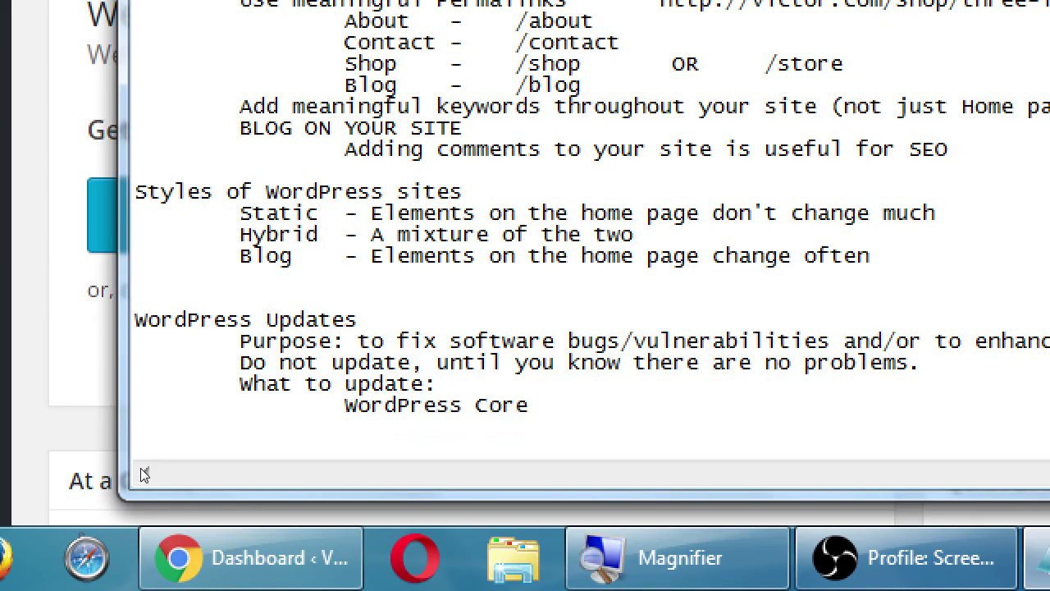
type("Themes")
key("Return")
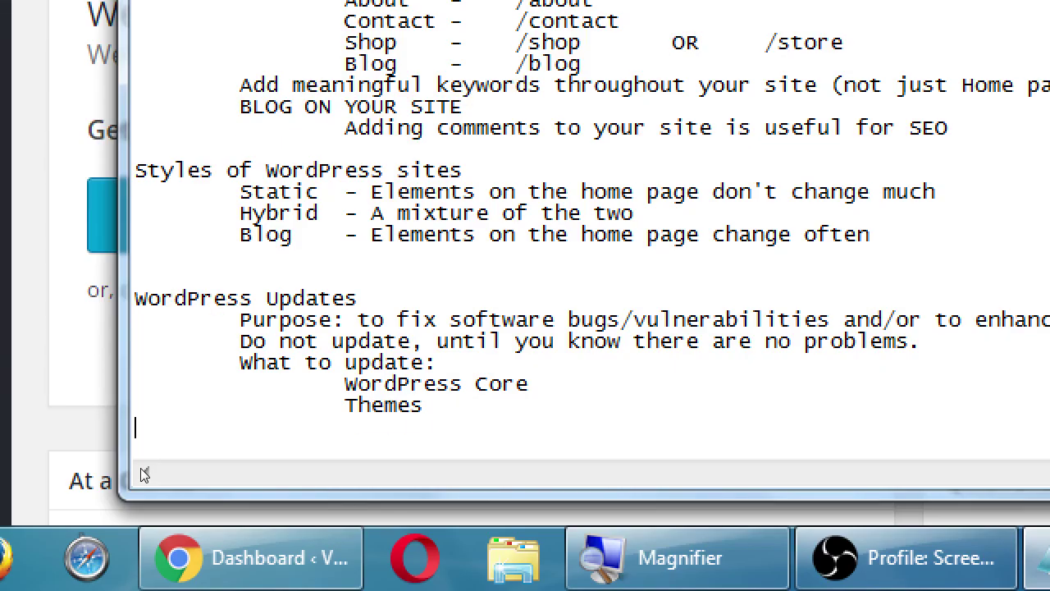
type("Plugins")
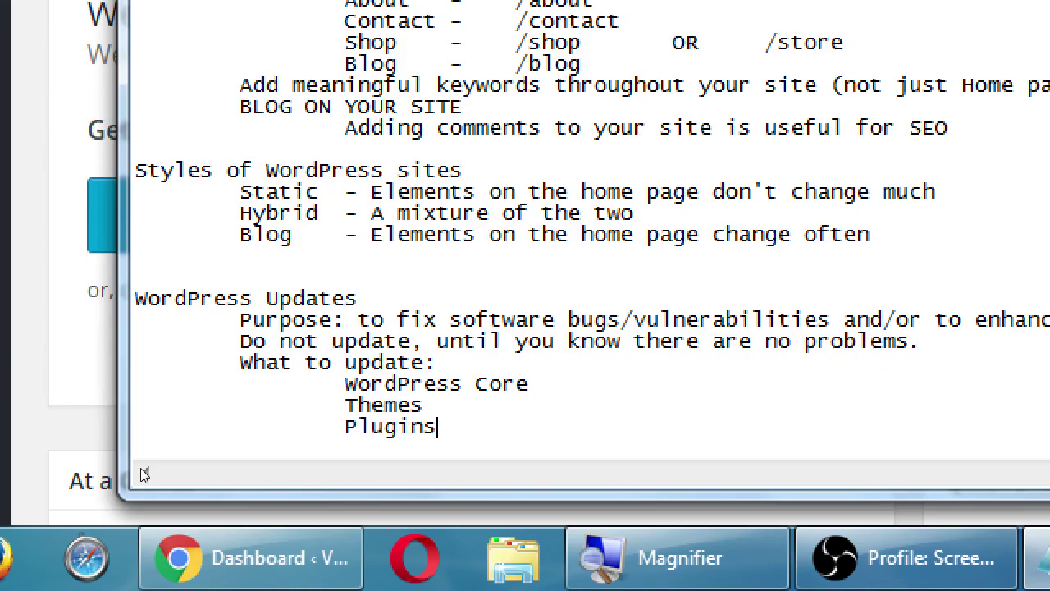
Step: Append the version progression "- 4.0 -> 4.1 - 4.5" to the WordPress Core line
key("Up")
key("End")
type("- 4.0  -> 4.1 - 4.5")
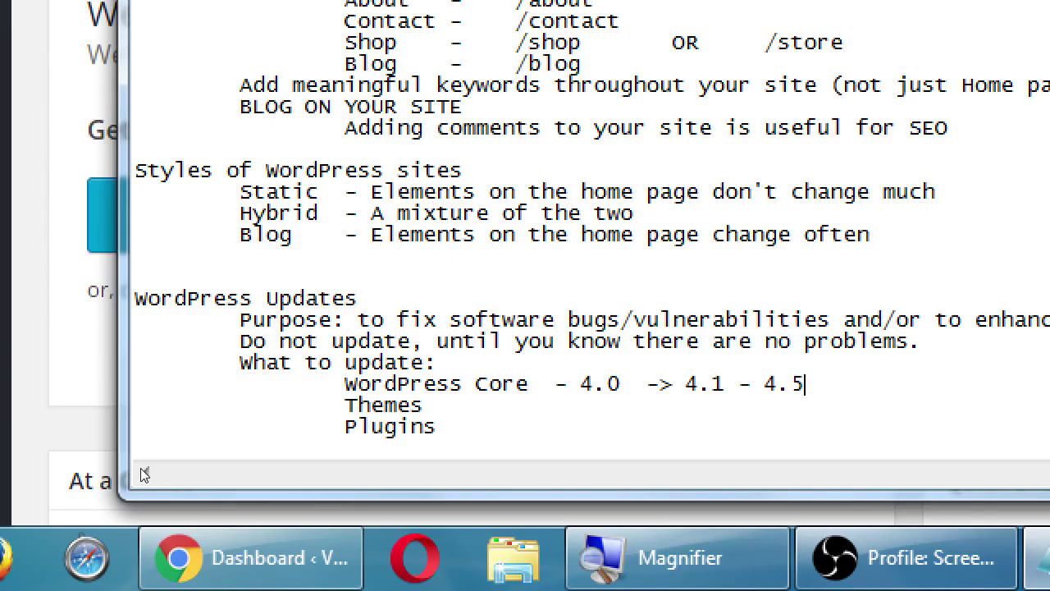
Step: Insert "3.7 ->" before 4.0 in the WordPress Core version progression
key("Left")
key("Left")
key("Left")
key("Left")
key("Left")
key("Left")
key("Left")
key("Left")
key("Left")
key("Left")
key("Left")
key("Left")
key("Left")
key("Left")
key("Left")
key("Left")
type("3.")
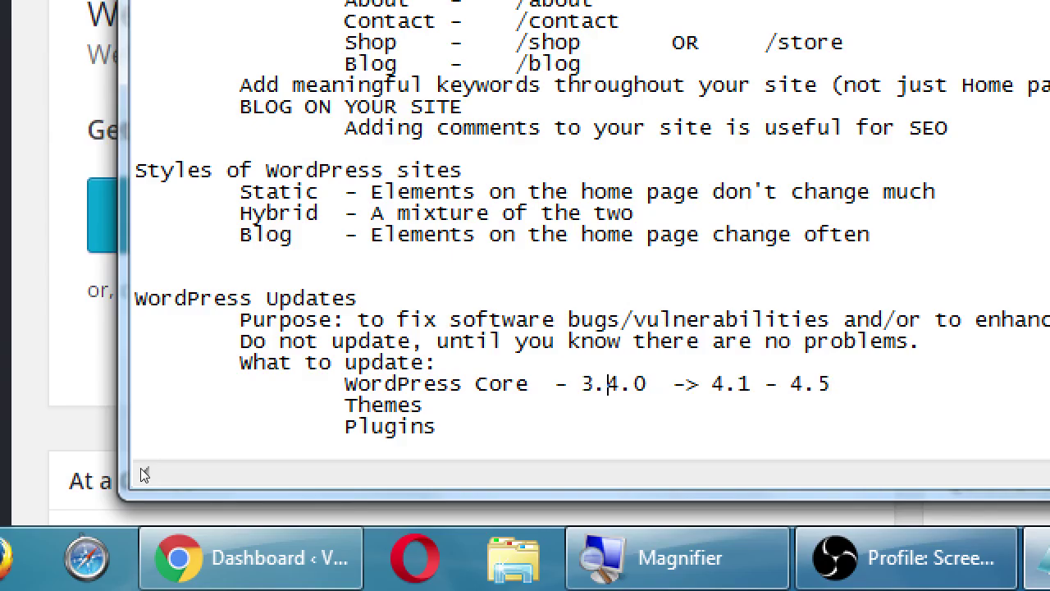
type("7 ")
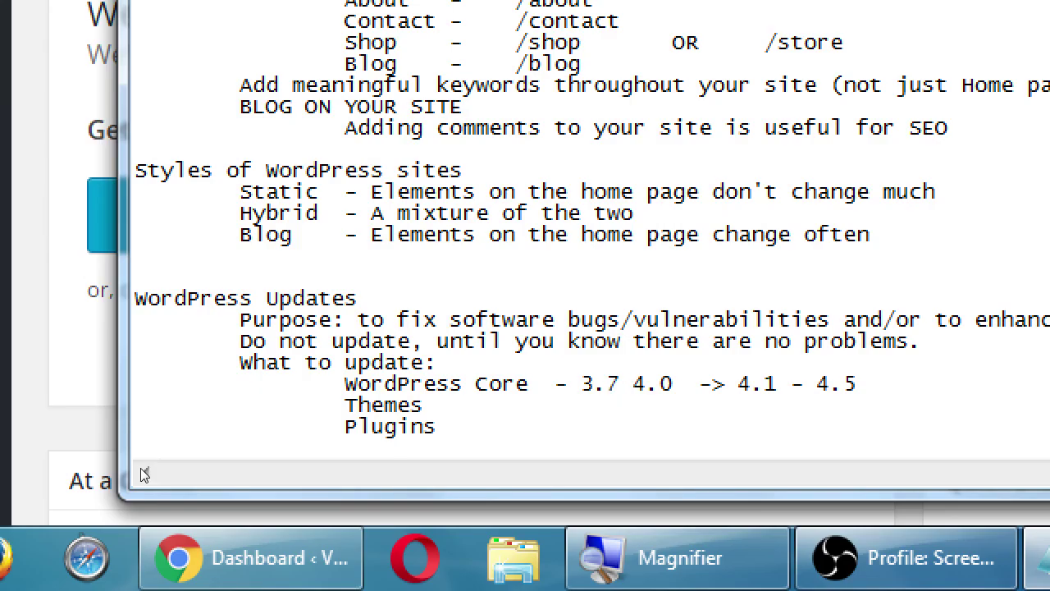
type("->")
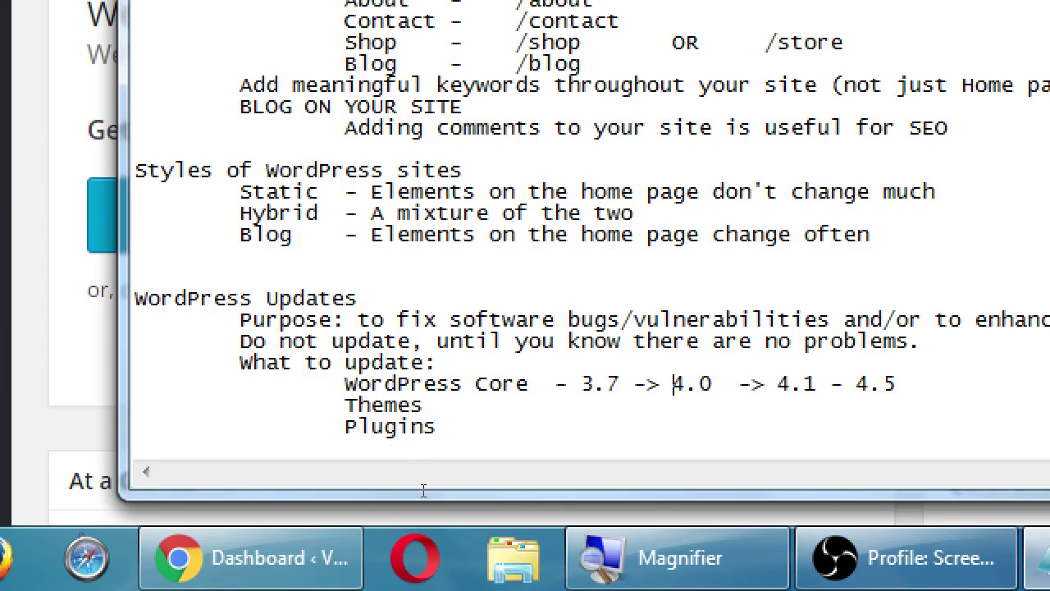
key("Left")
key("Left")
key("Left")
key("Left")
key("Left")
key("Left")
key("shift+Left")
key("Right")
key("Right")
key("Left")
key("Left")
key("Right")
key("Right")
key("Right")
key("Right")
key("Right")
key("Right")
key("Right")
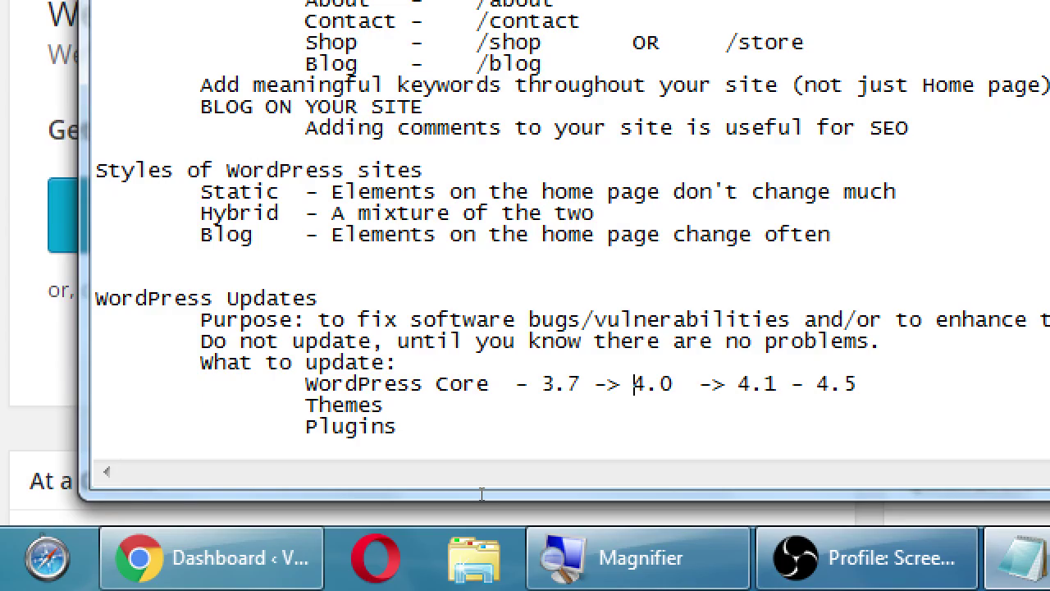
Step: Remove the extra space after 4.0 in the WordPress Core version progression
key("Right")
key("Right")
key("shift+Right")
key("Up")
key("BackSpace")
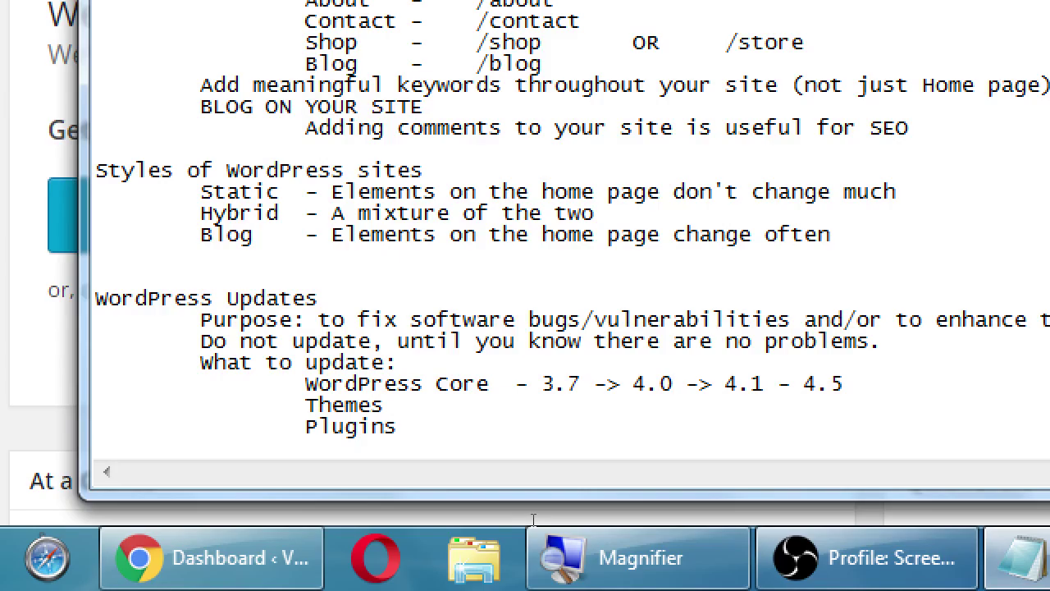
Step: Add the description "- Design of your site" to the Themes line, aligned with the WordPress Core versions
key("Down")
key("Tab")
type("- Design of t")
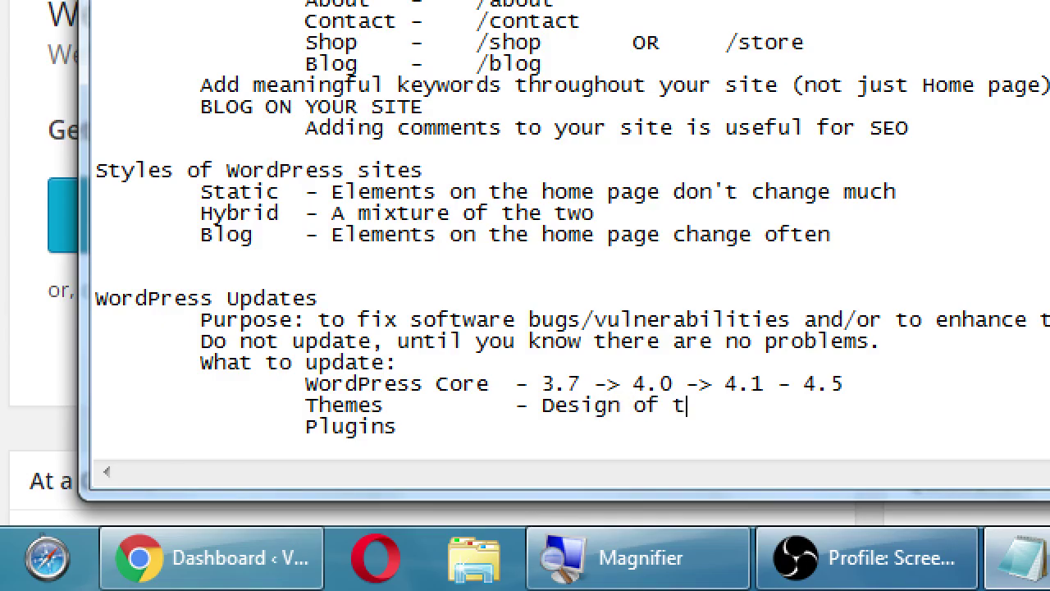
key("BackSpace")
type("your site")
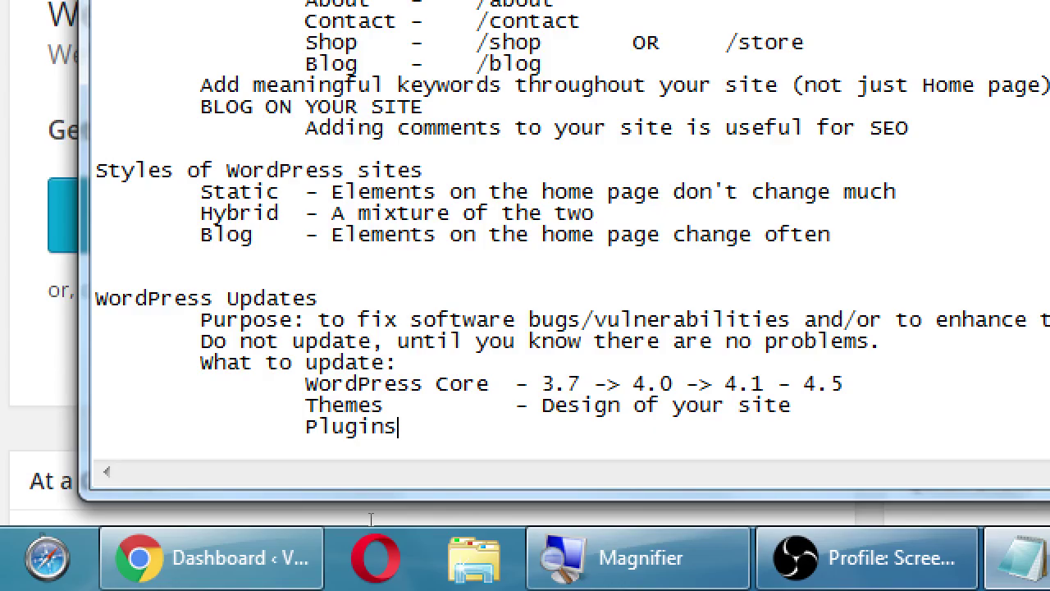
Step: Add the description "- Extra features added to your WP" to the Plugins line, aligned with the entries above
key("Tab")
key("Tab")
key("Tab")
type("- Extra feat")
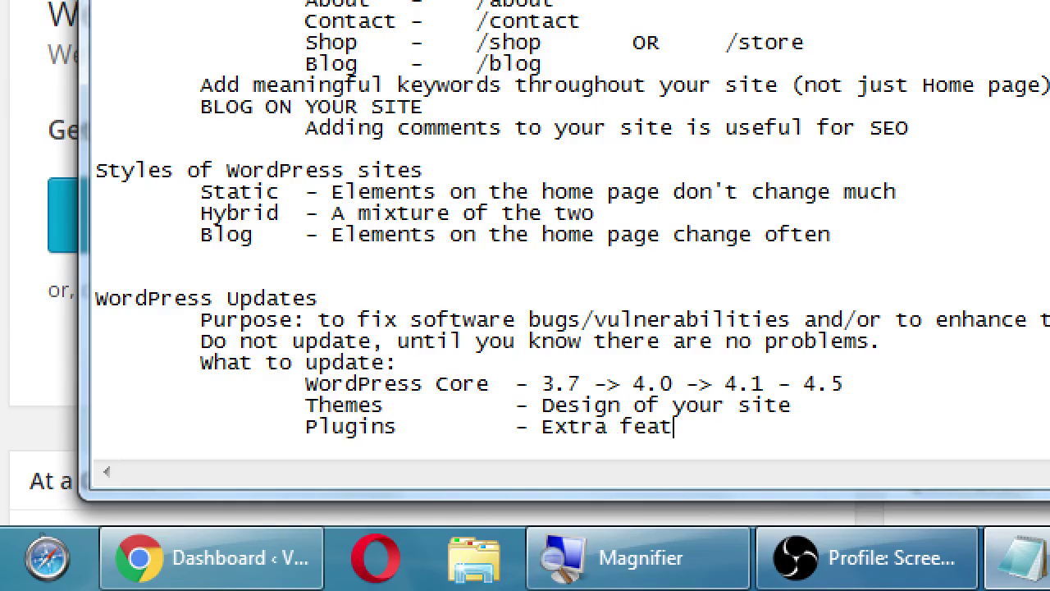
type("ures added to your WP")
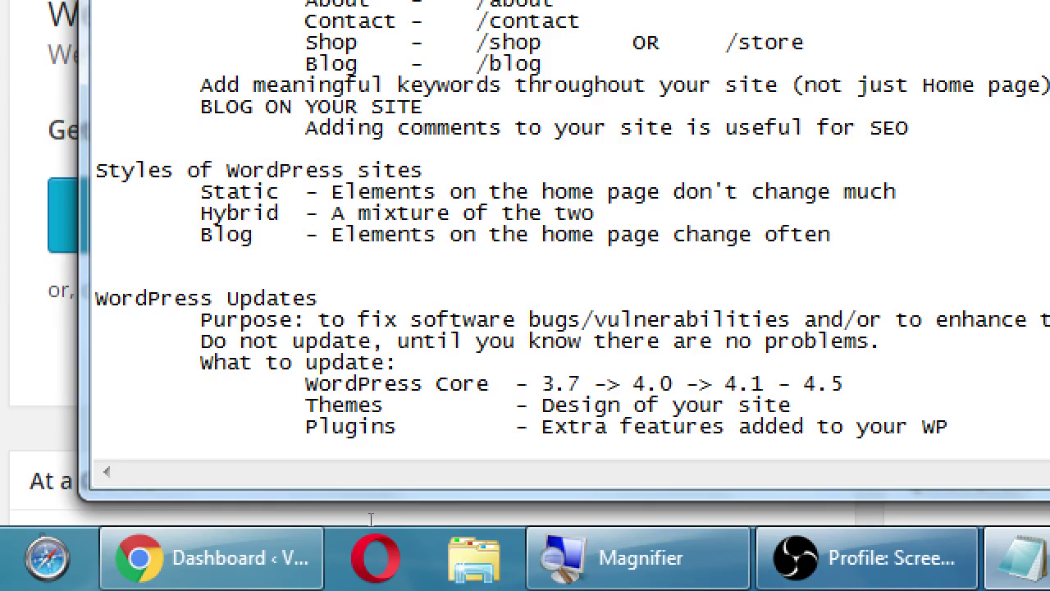
Step: Number the WordPress Core item by inserting "1." before its name
key("Up")
key("Home")
key("Right")
type("1.")
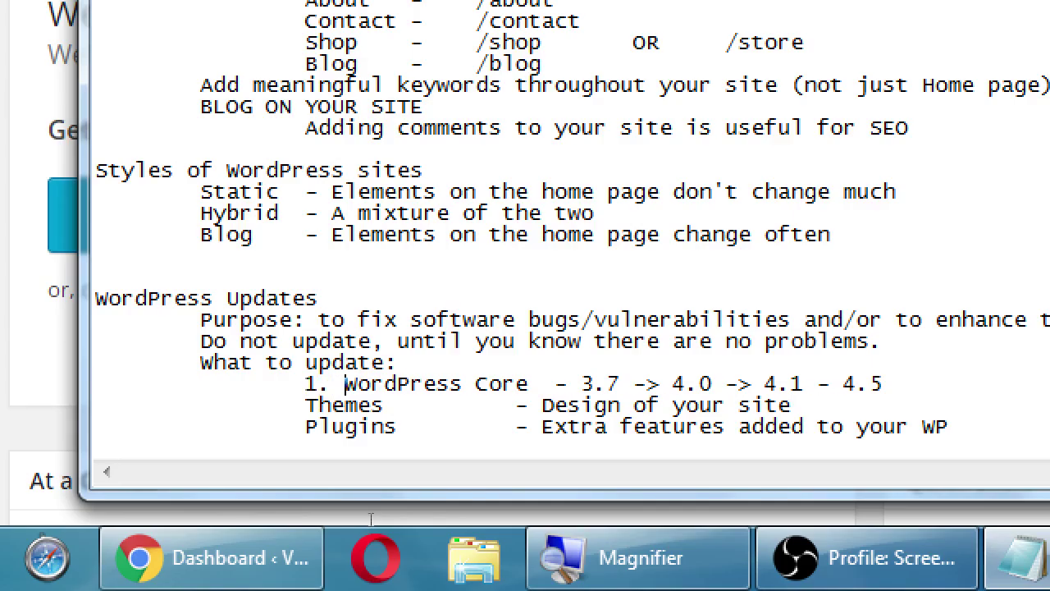
Step: Number the remaining update items by inserting "2." before Themes and "3." before Plugins
key("Up")
key("Down")
key("Left")
key("Left")
key("Left")
type("2.")
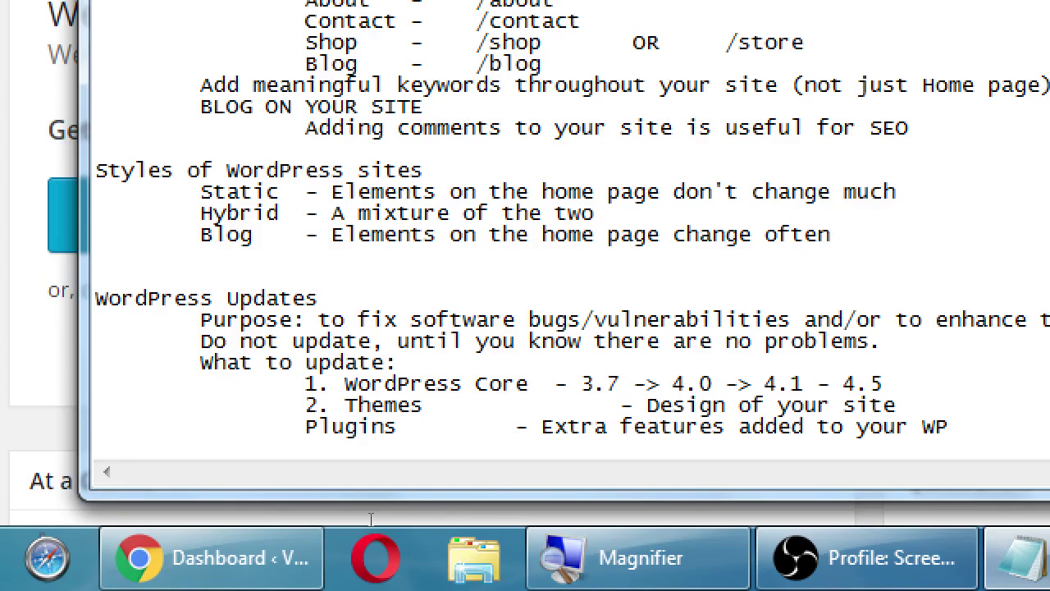
key("Down")
key("Left")
key("Left")
key("Left")
type("3.")
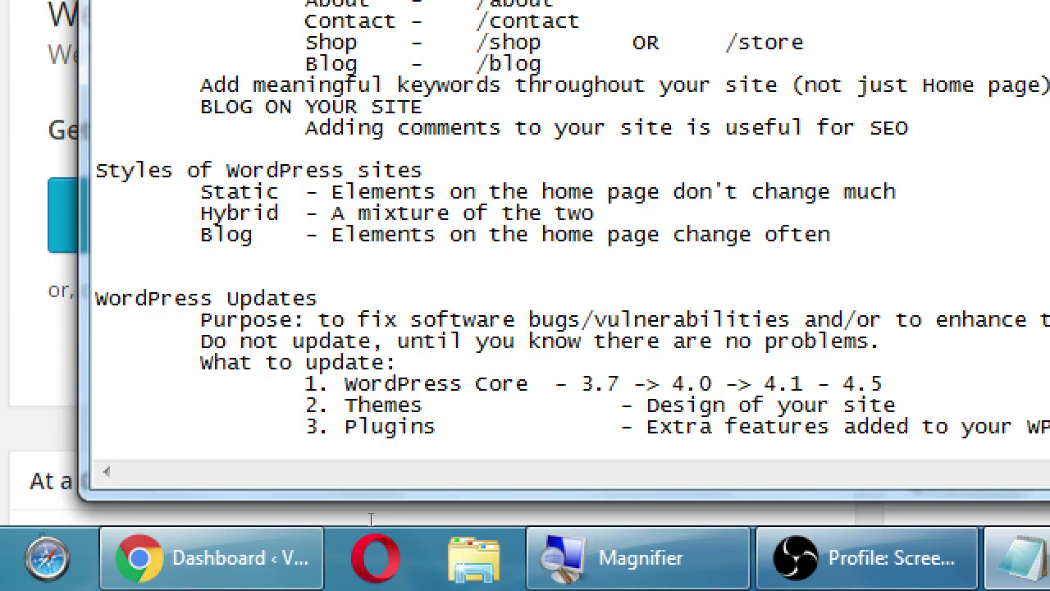
Step: Switch to Chrome and open the WordPress Updates page to review the available WordPress version update
key("super+minus")
key("super+plus")
key("super+plus")
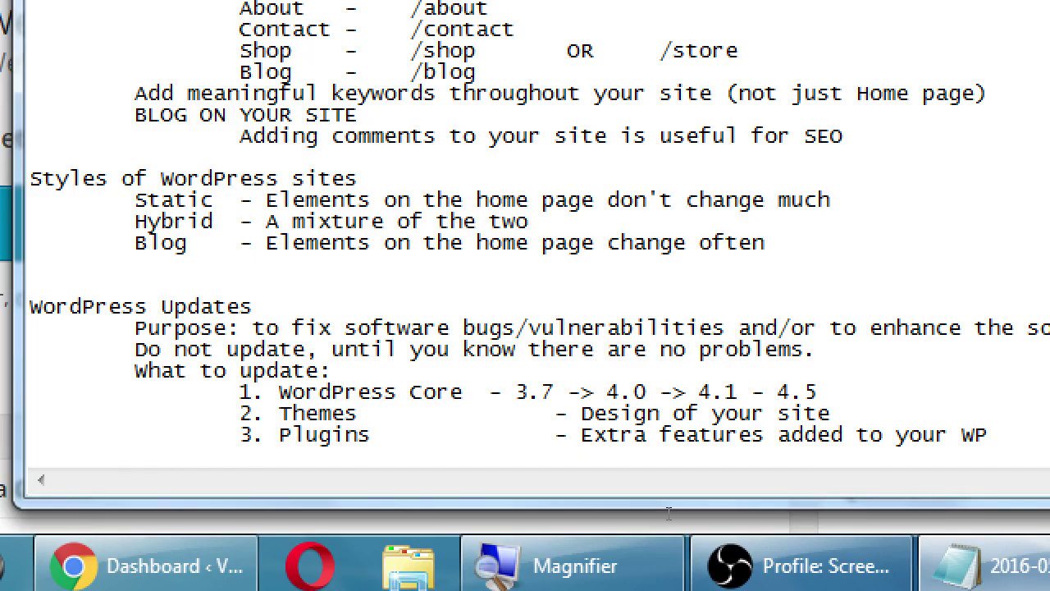
key("super+minus")
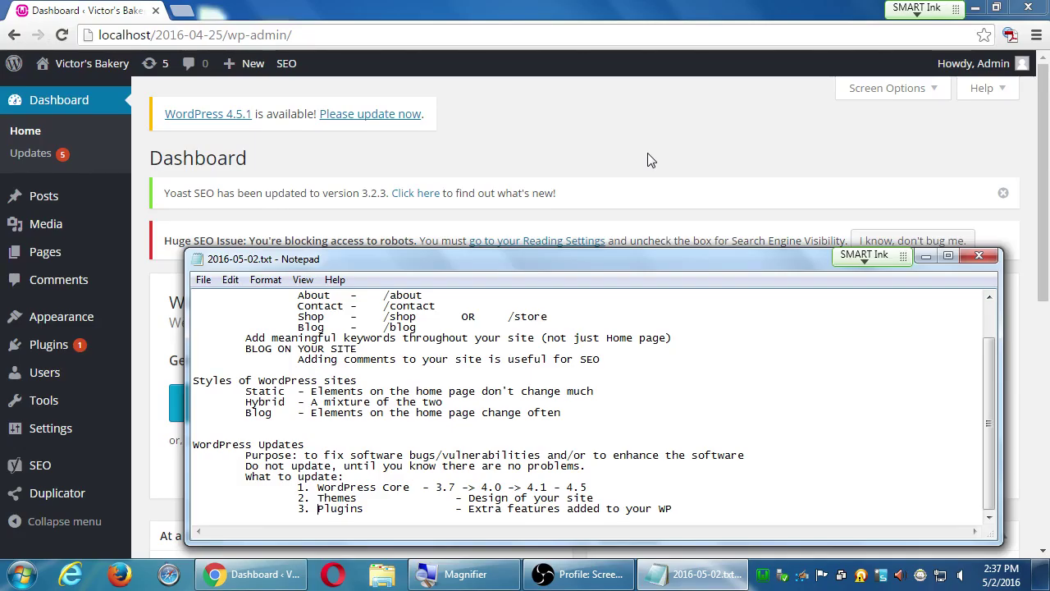
key("super+plus")
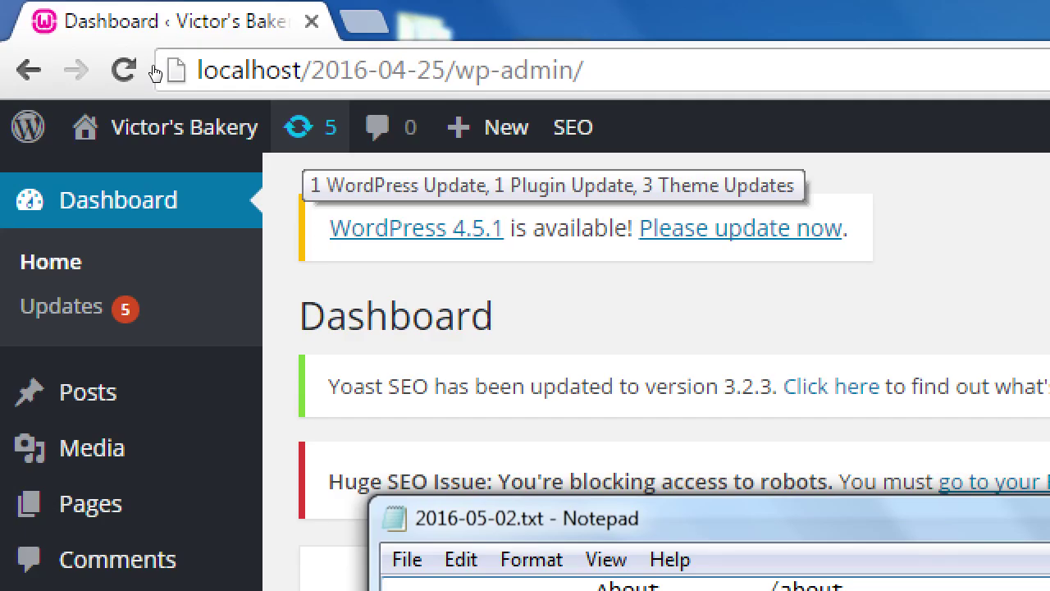
left_click(307, 128)
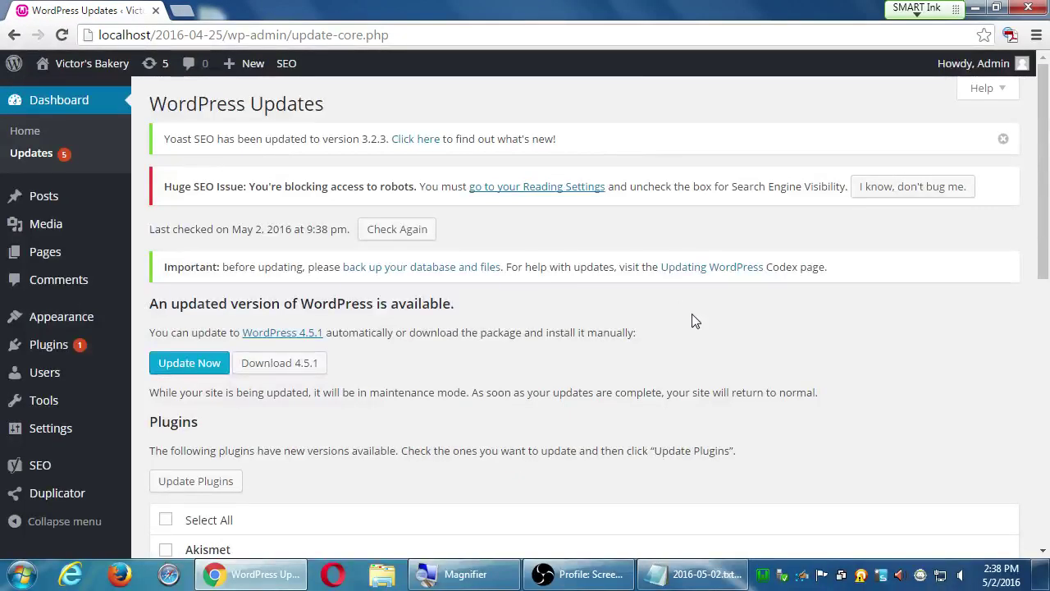
scroll(692, 320, "down", 1)
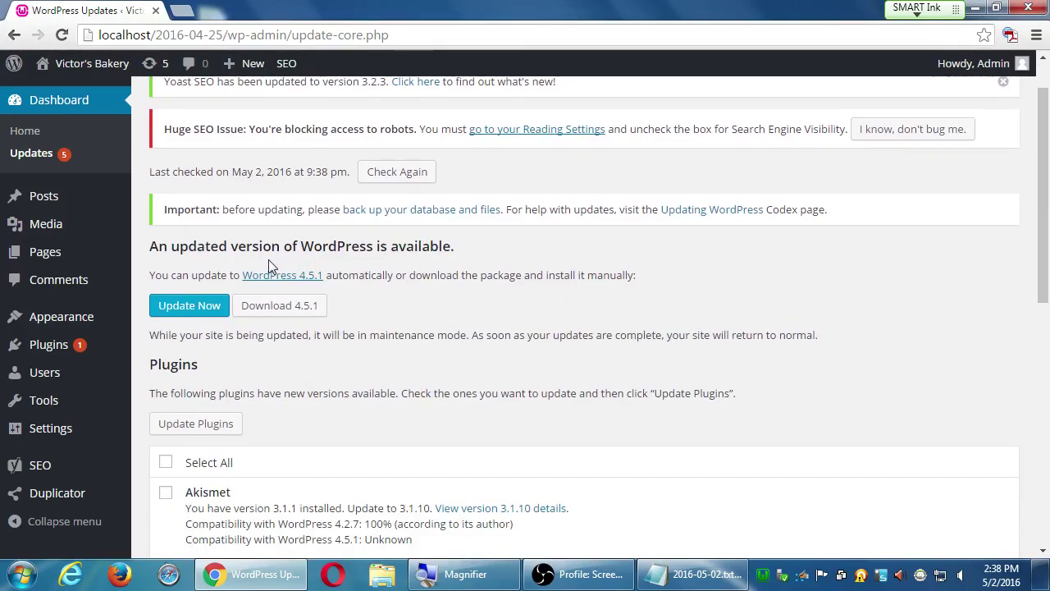
left_click_drag(271, 246, 345, 248)
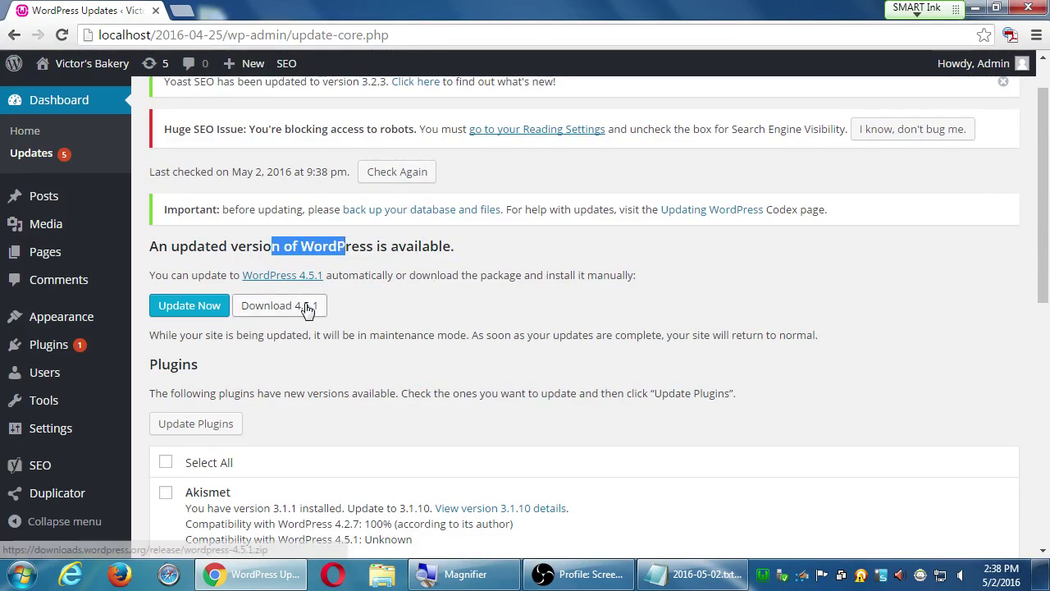
Step: Open the Dashboard home to examine its At a Glance and WordPress News widgets, and return to the WordPress Updates page
left_click(34, 138)
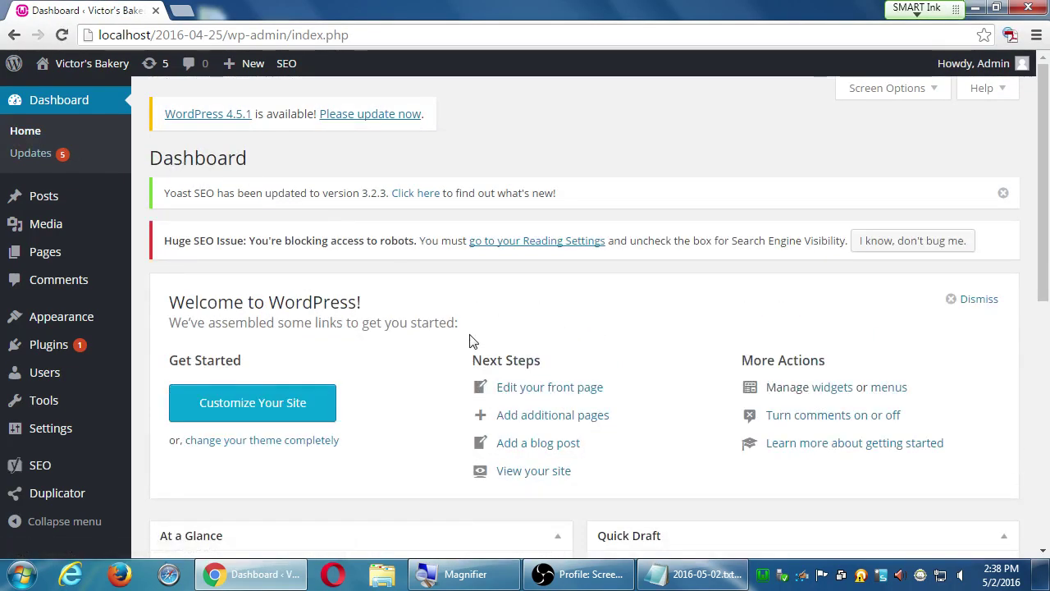
scroll(472, 340, "down", 1)
scroll(472, 341, "down", 3)
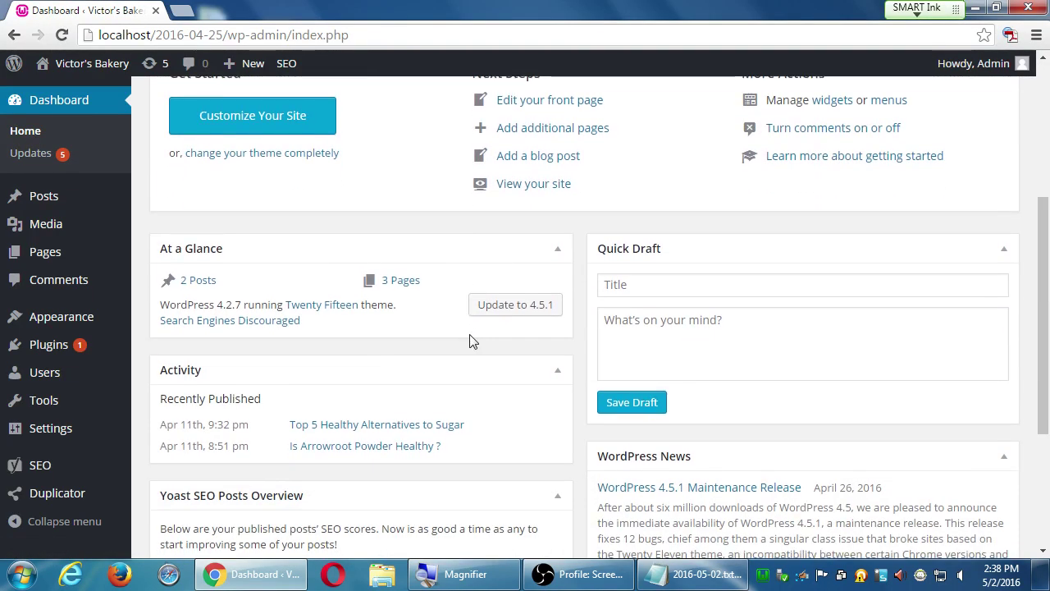
scroll(472, 340, "down", 3)
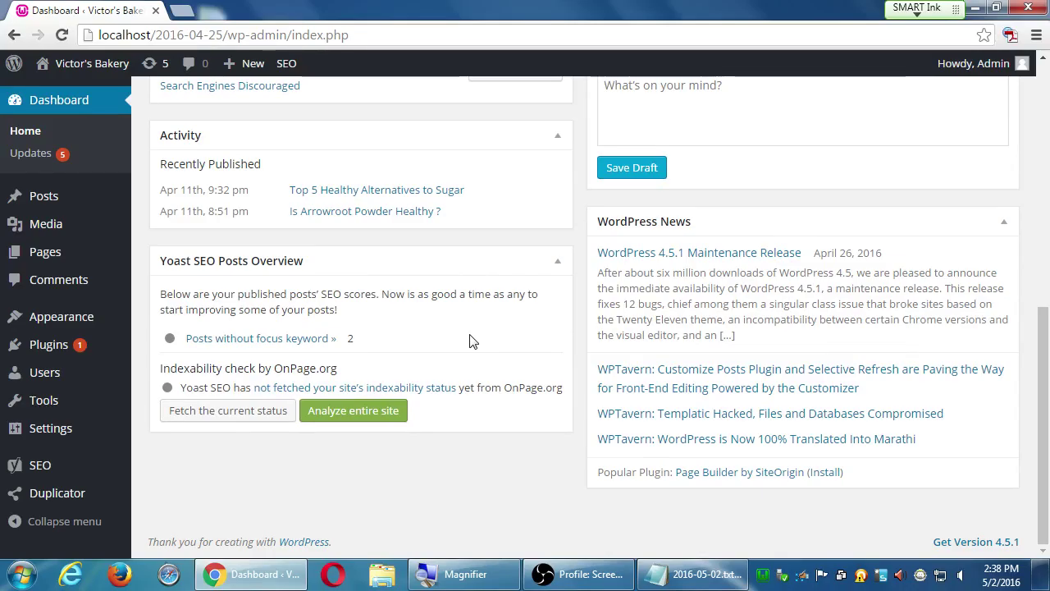
scroll(914, 455, "up", 3)
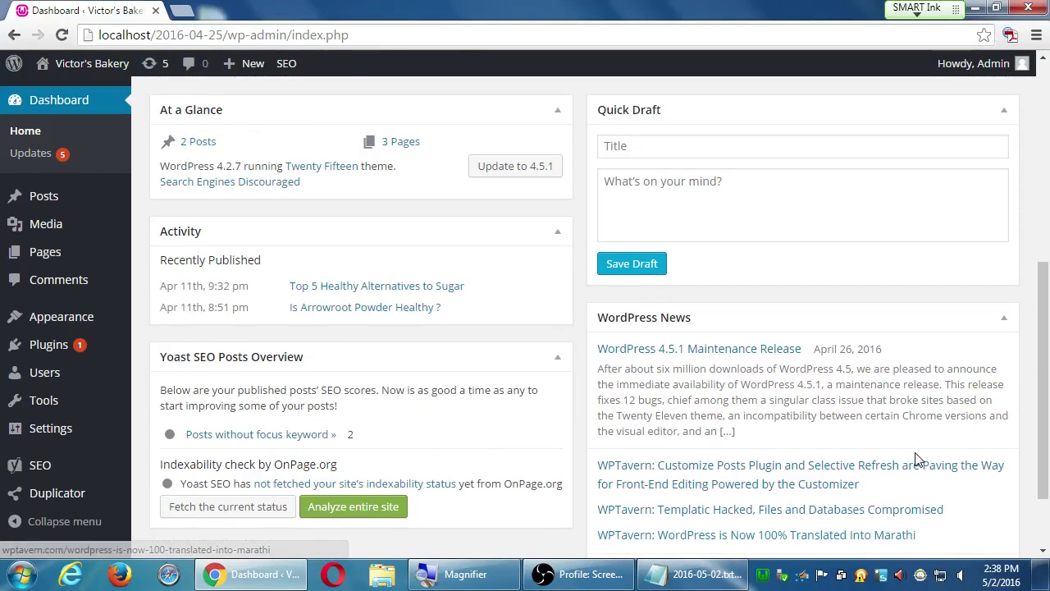
scroll(920, 458, "up", 1)
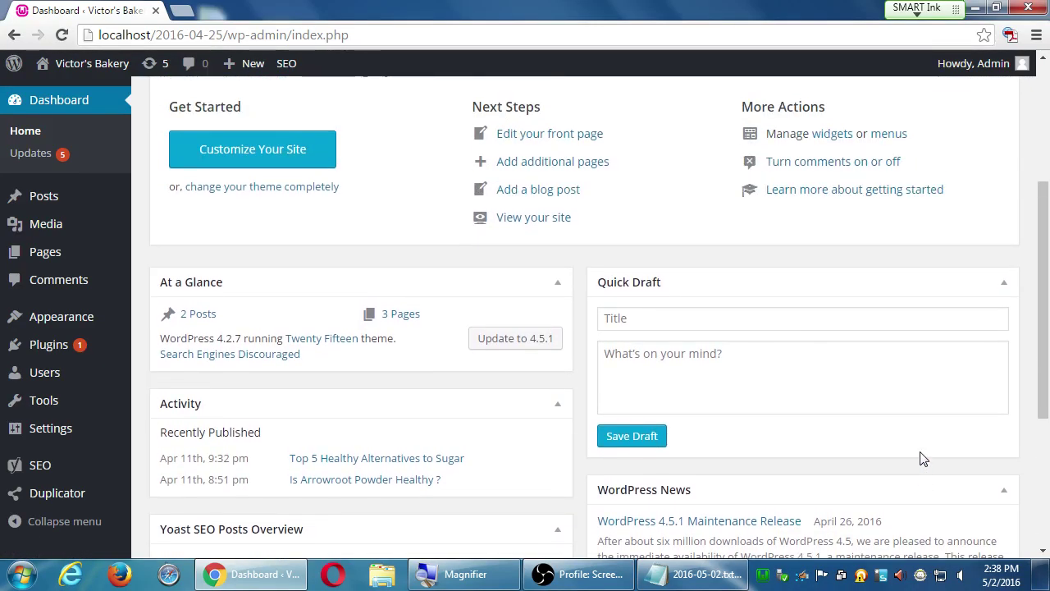
scroll(920, 458, "up", 1)
scroll(921, 457, "down", 2)
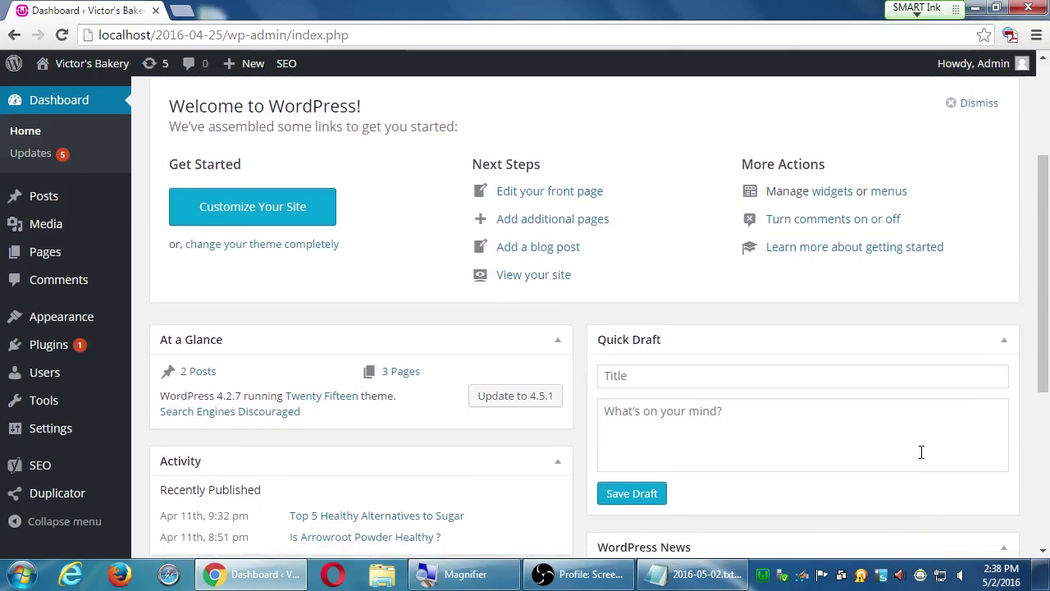
scroll(920, 458, "down", 1)
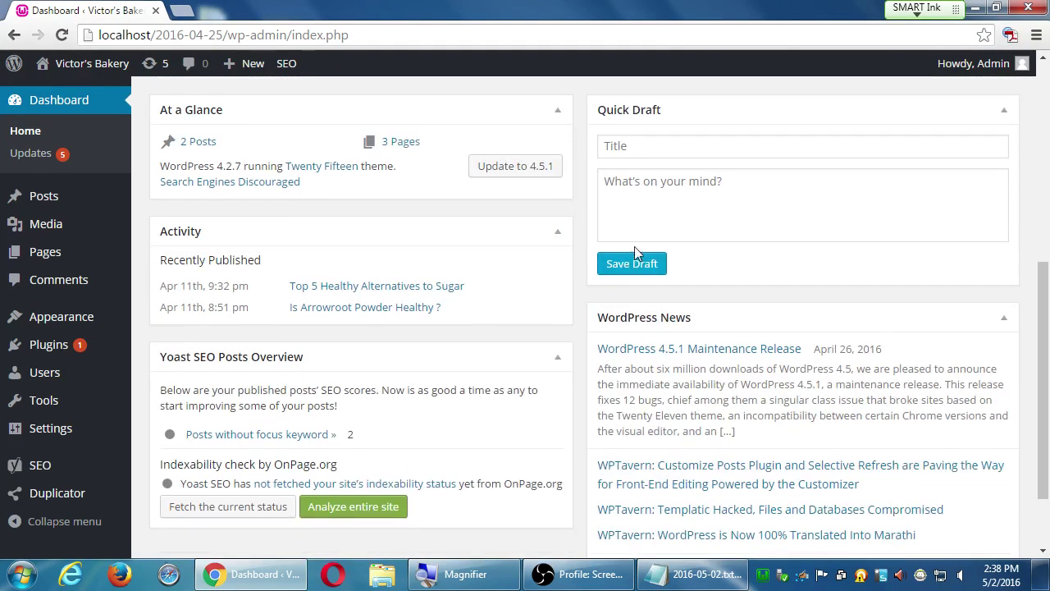
scroll(416, 466, "up", 1)
scroll(416, 466, "down", 1)
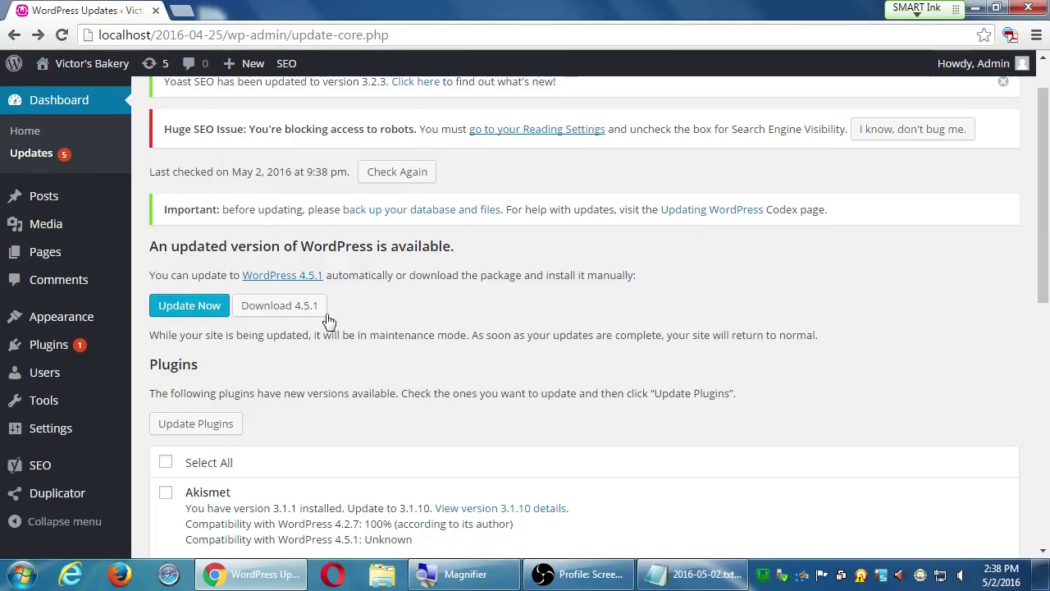
scroll(443, 311, "down", 1)
scroll(443, 311, "down", 1)
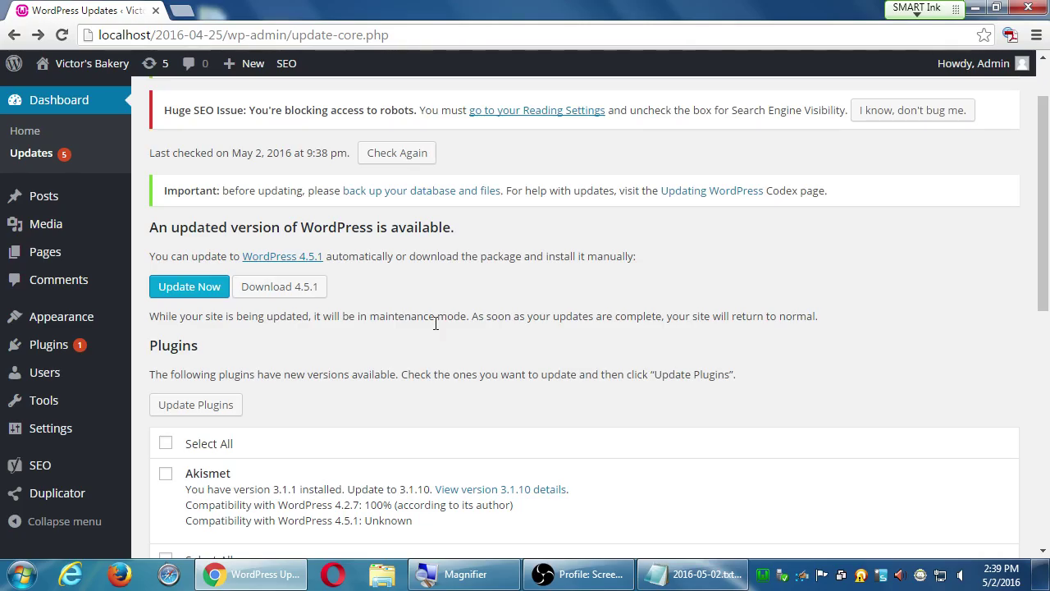
Step: Switch to Notepad and add the heading "A safe upate path:" below the update list, separated by blank lines
left_click(678, 577)
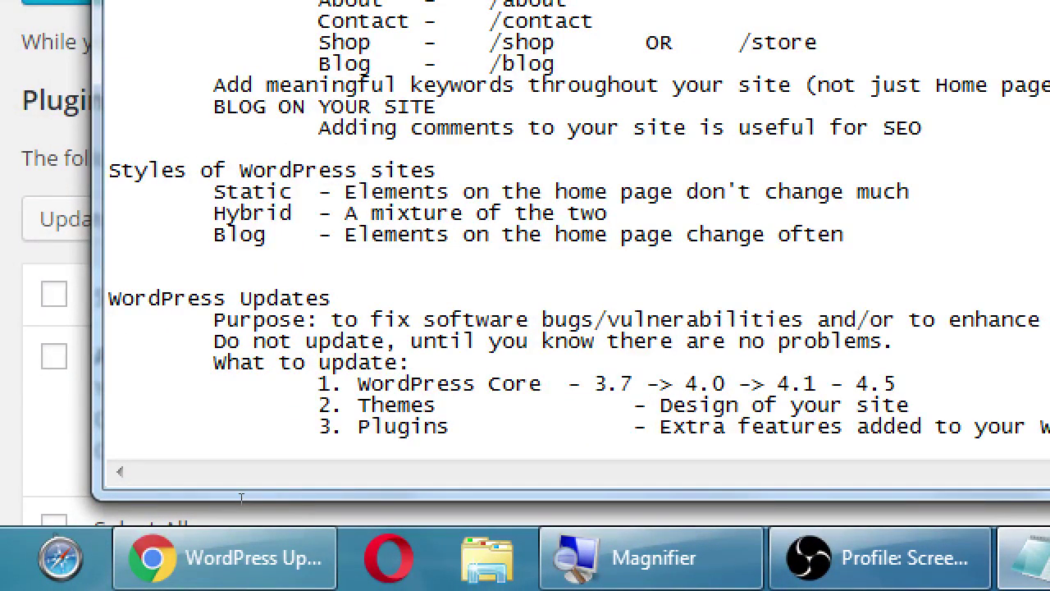
key("Down")
key("Down")
key("Down")
type("A safre")
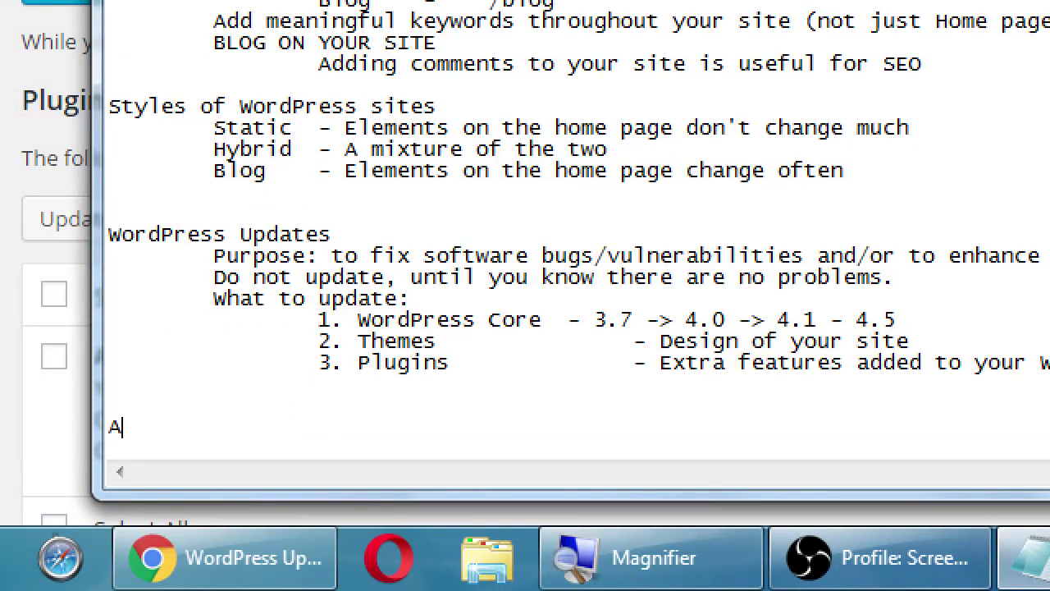
key("BackSpace")
key("BackSpace")
type("e upate path:")
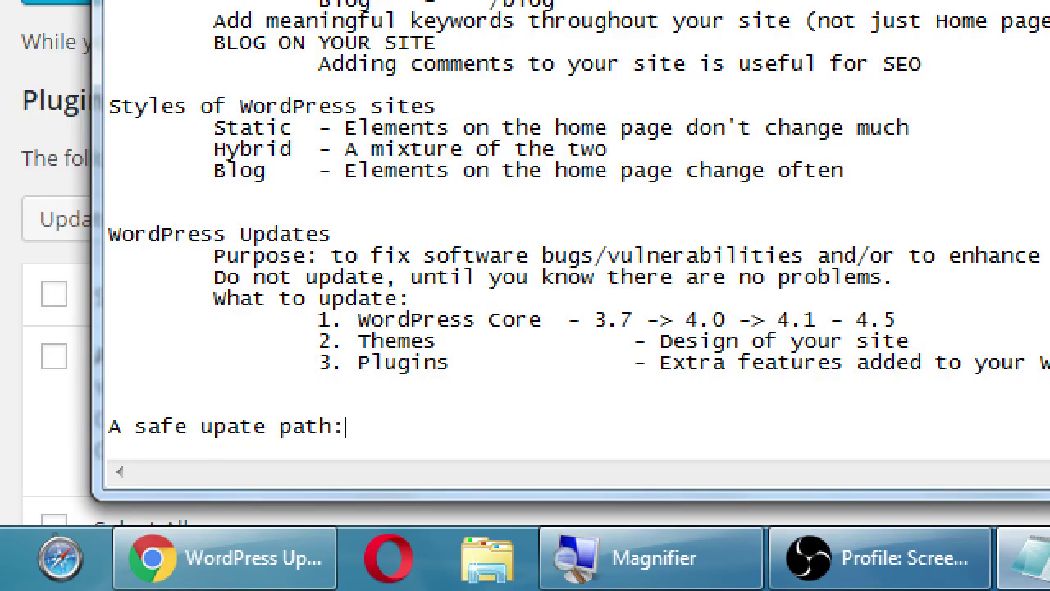
Step: Add the indented item "1. Backup your site (Duplicator)" under the safe update path heading
key("Return")
key("Tab")
type("1. ")
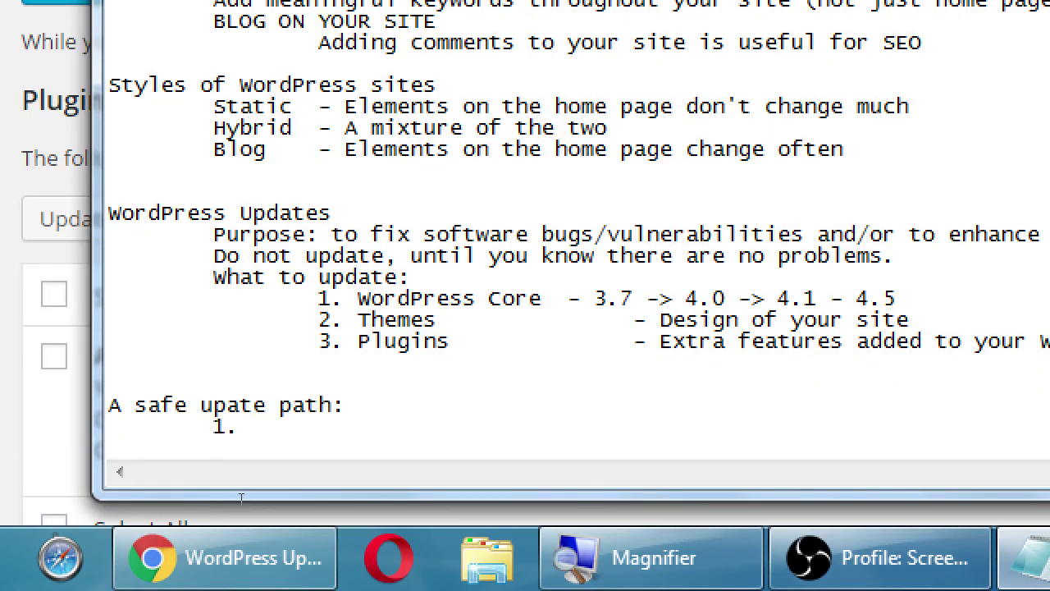
type("Backup your si")
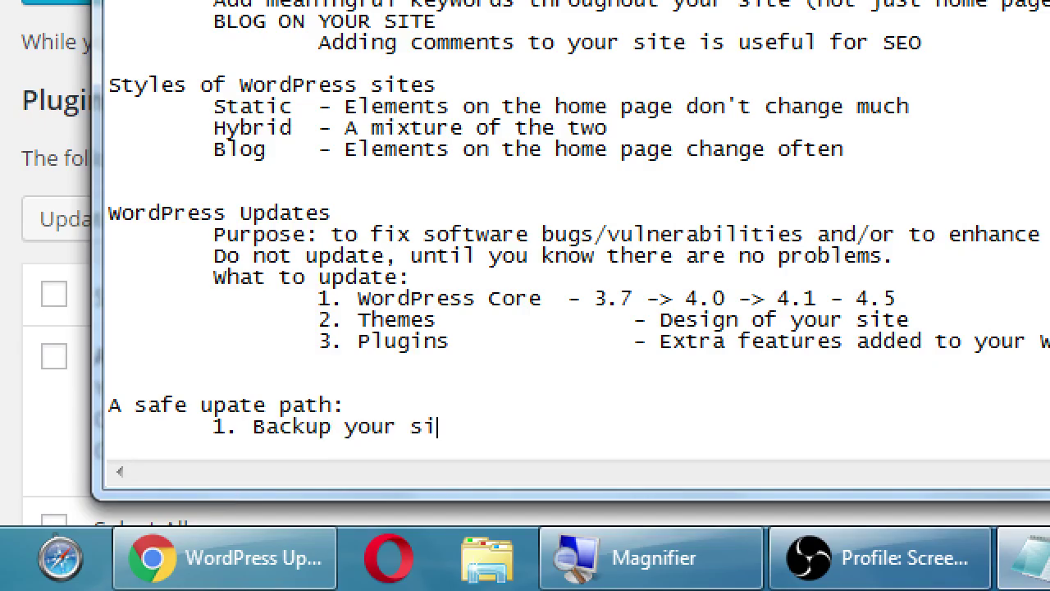
type("te (Dupli")
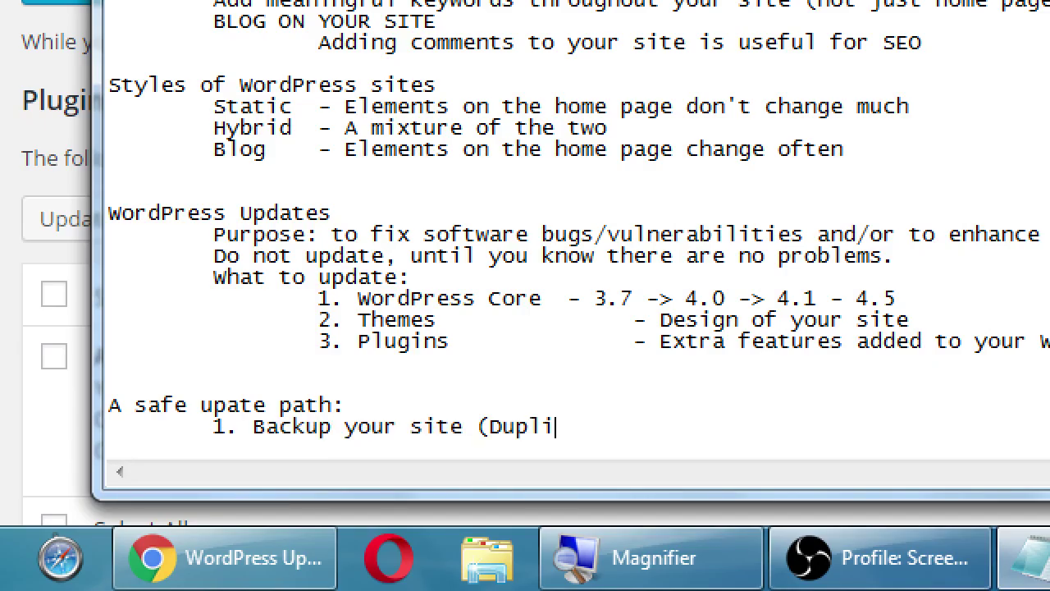
type("cator)")
Step: Insert the indented item "0. Once a month" above the Backup your site item
key("Return")
key("Tab")
key("Down")
key("Up")
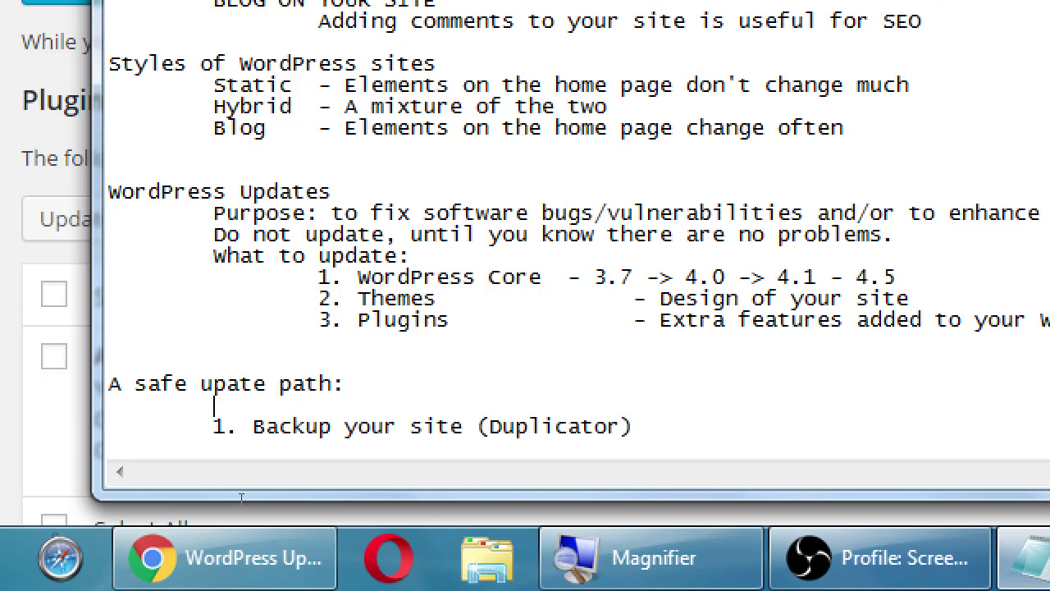
type("0. Once a month")
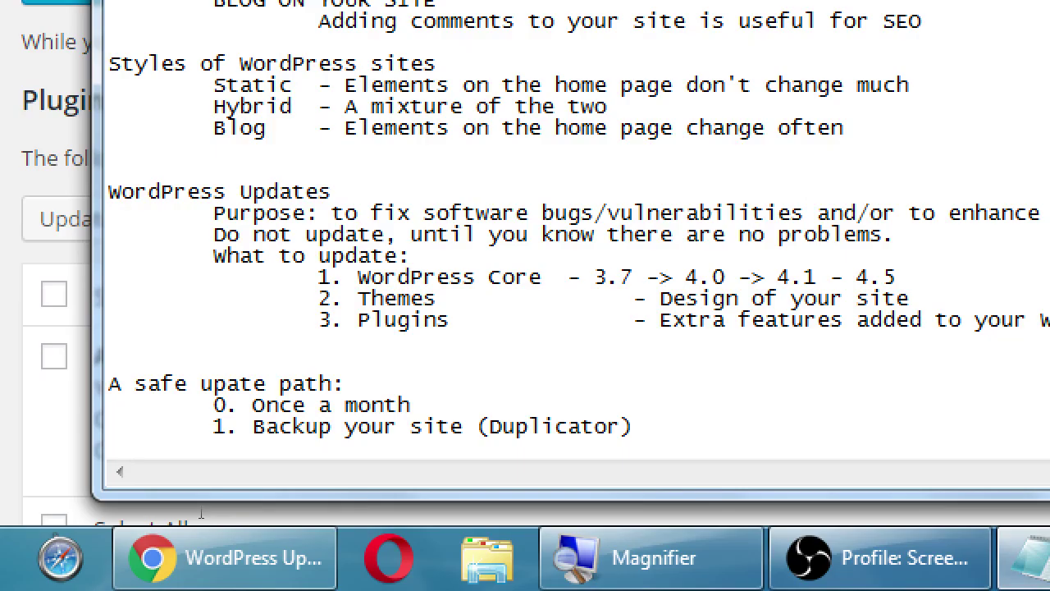
Step: Add the indented item "2. Update WordPress Core" below the Backup your site item
key("Return")
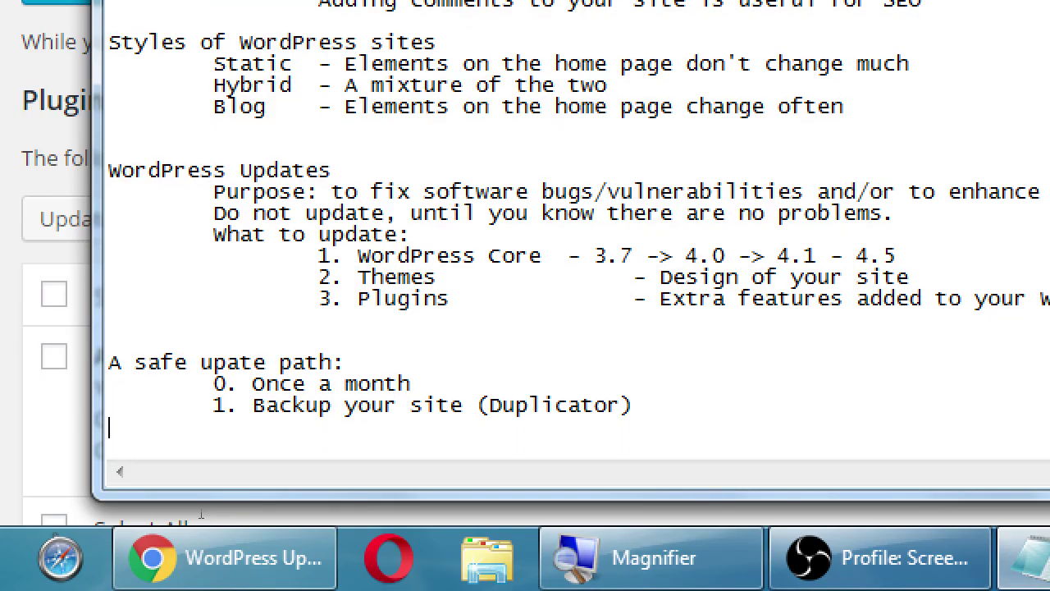
type("2")
key("BackSpace")
key("Tab")
type("2. Update WordPress")
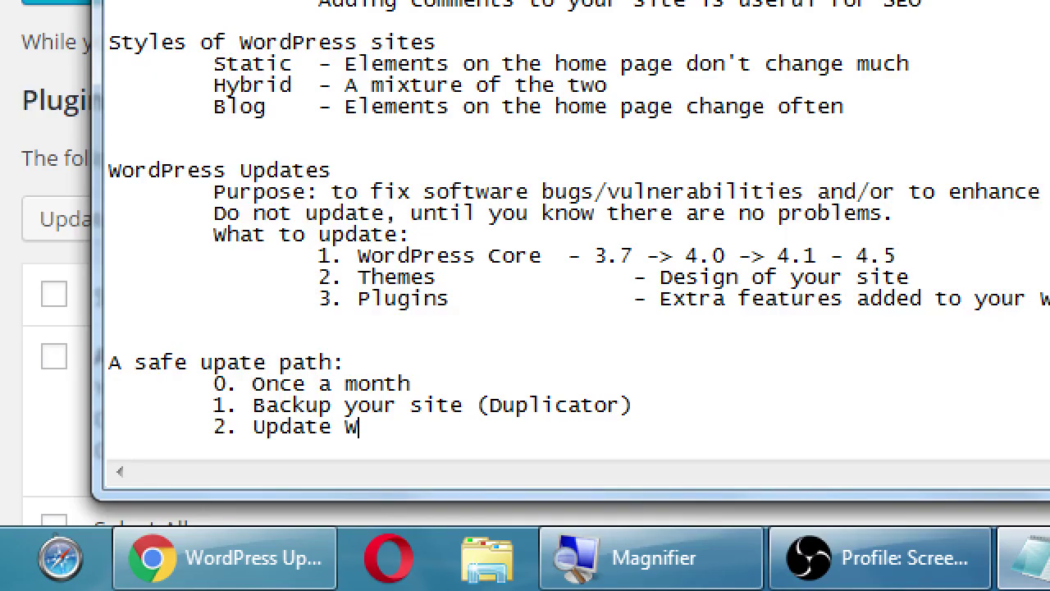
type("Core")
Step: Add the indented item "3. Test site" below the Update WordPress Core item
key("Return")
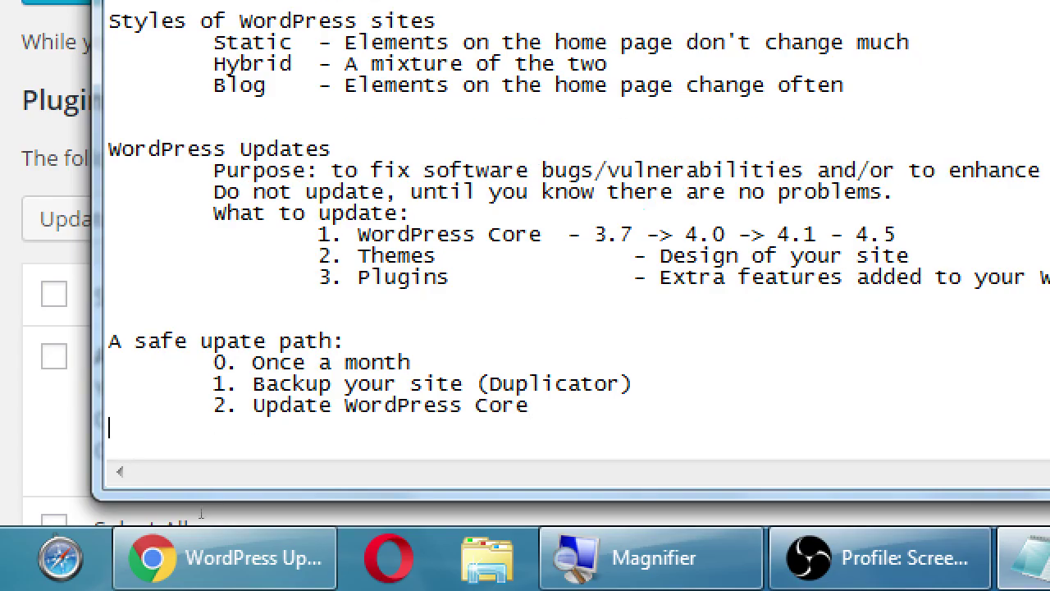
key("Tab")
type("3. Test site")
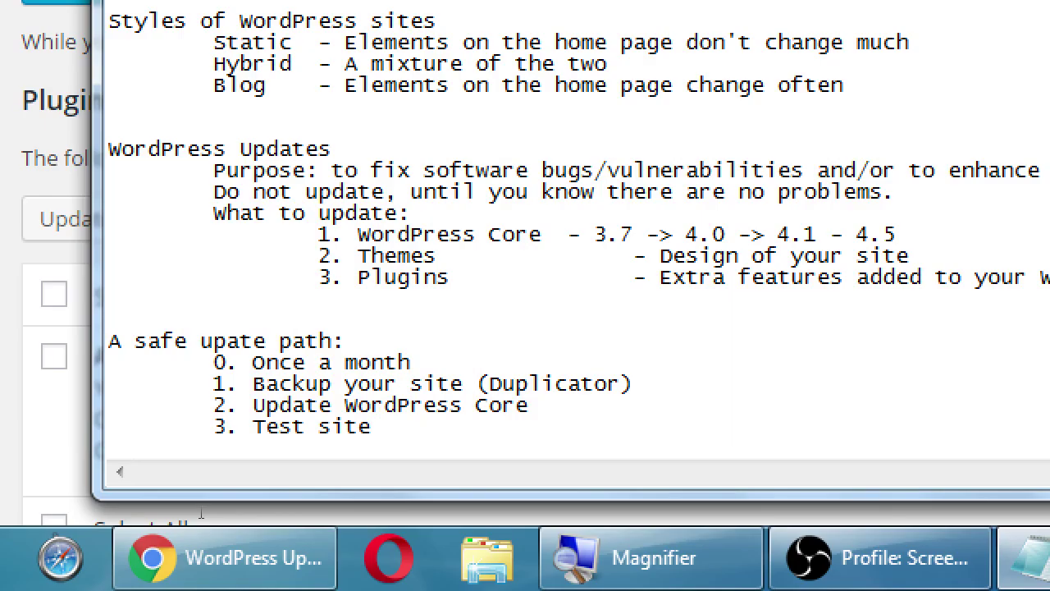
Step: Add the indented line "2. Update Theme(s)" below the Test site item
key("Return")
type("2. ")
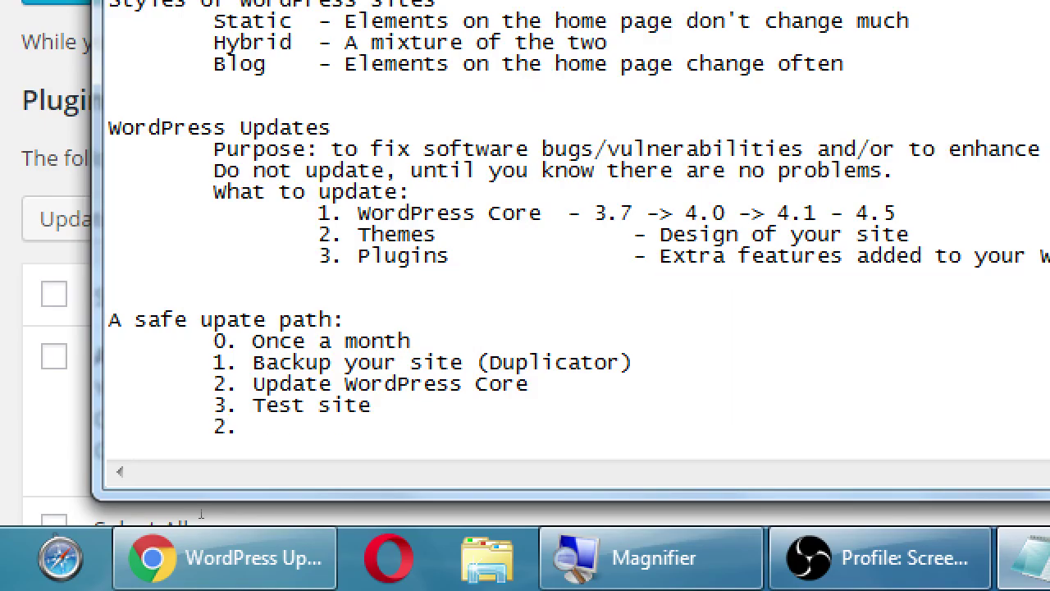
type("Update Theme(s)")
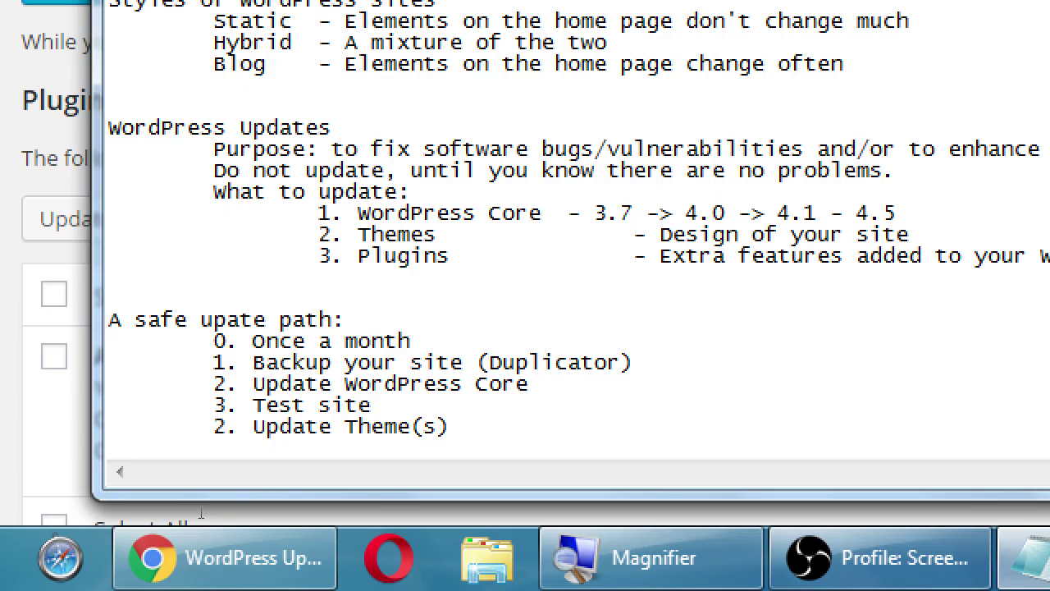
Step: Replace the Update Theme(s) line with the indented item "4. Backup site" and start another indented line beneath it
key("shift+Home")
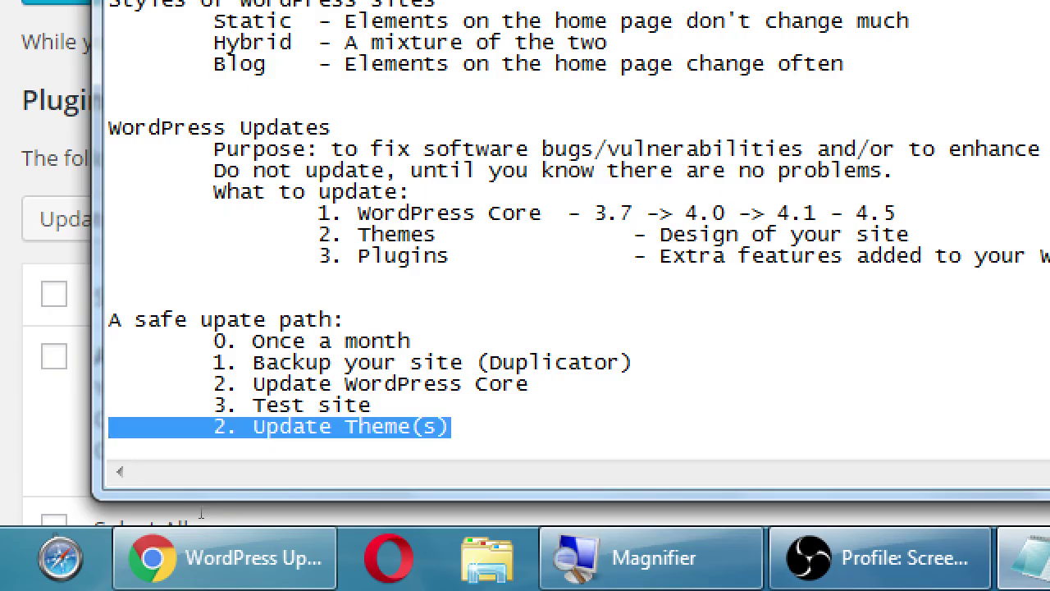
key("Tab")
type("4.")
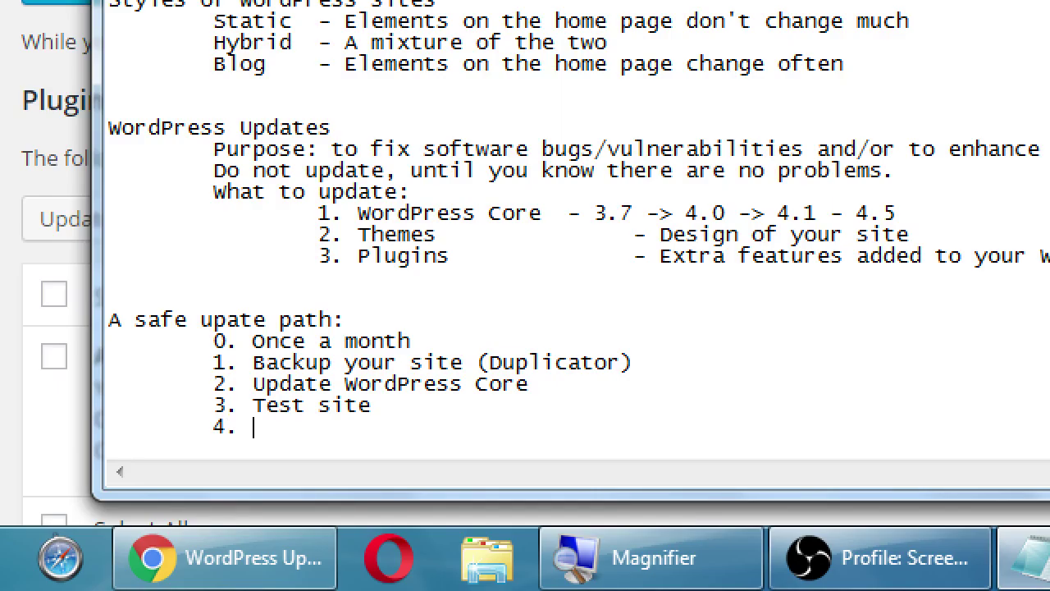
type(" Backup site")
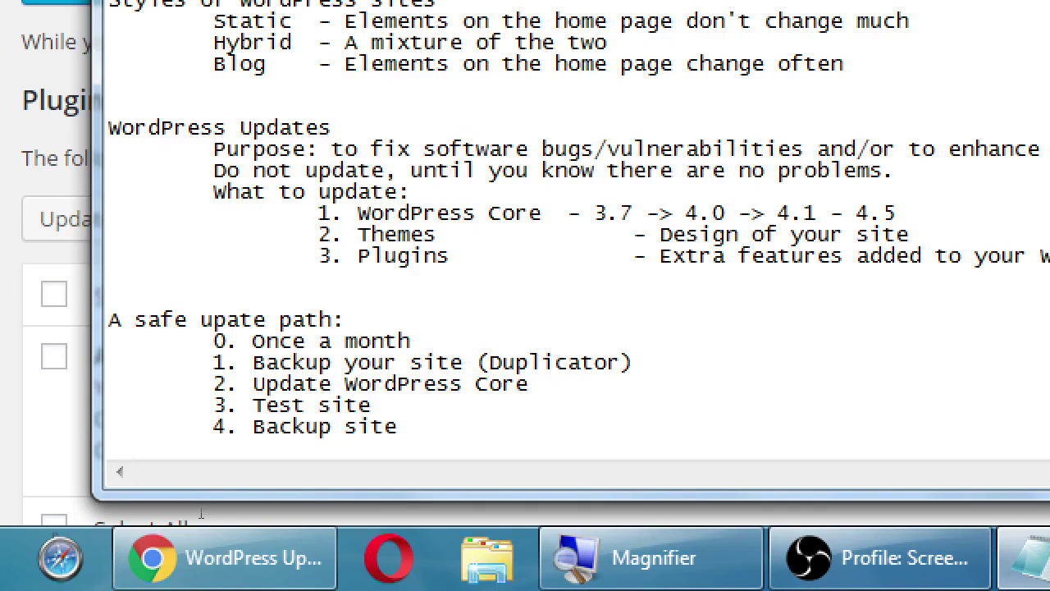
key("Return")
key("Tab")
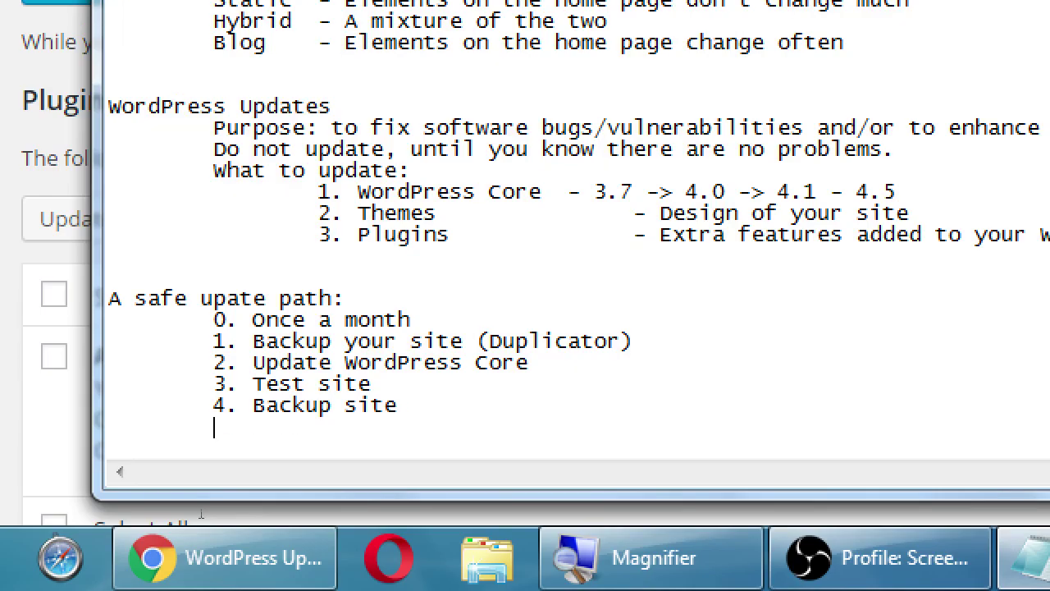
Step: Add the indented items "5. Update Theme(s)" and "6. Test site" below the Backup site item
type("5. Update Themes")
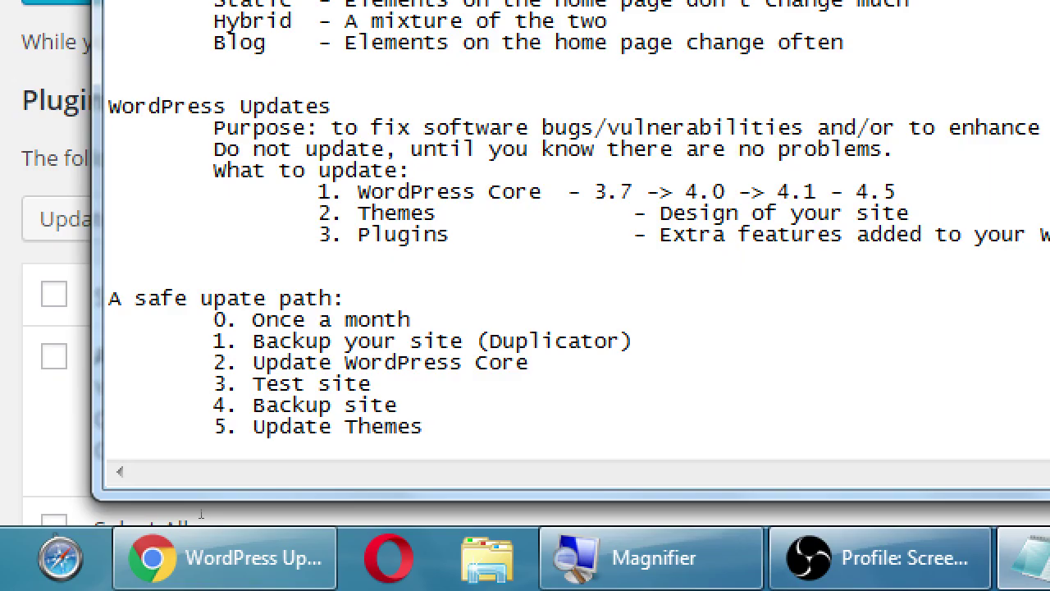
key("BackSpace")
type("(s)")
key("Return")
key("Tab")
type("6")
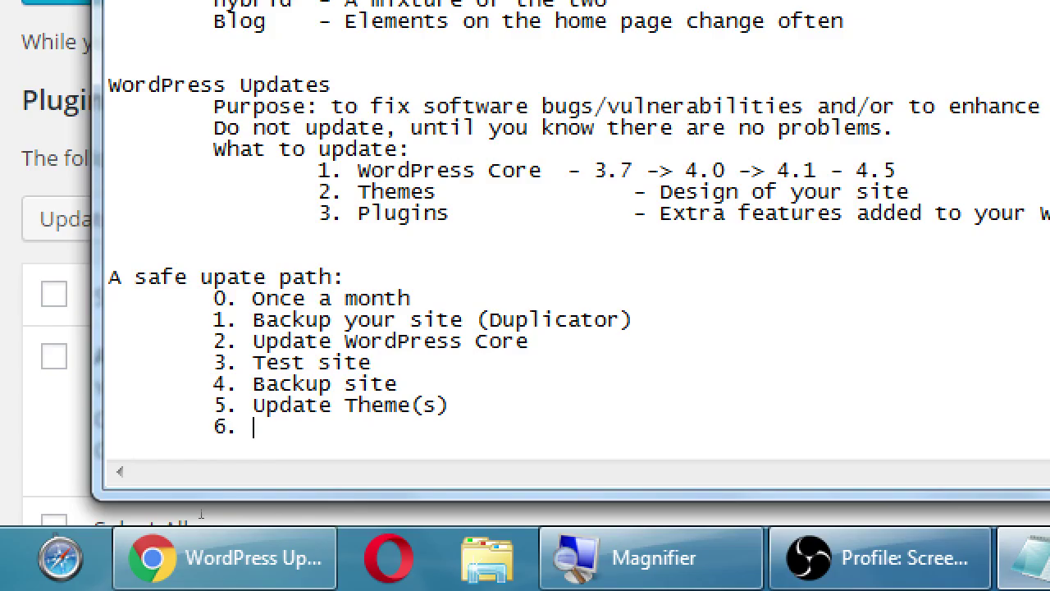
type(". Test site")
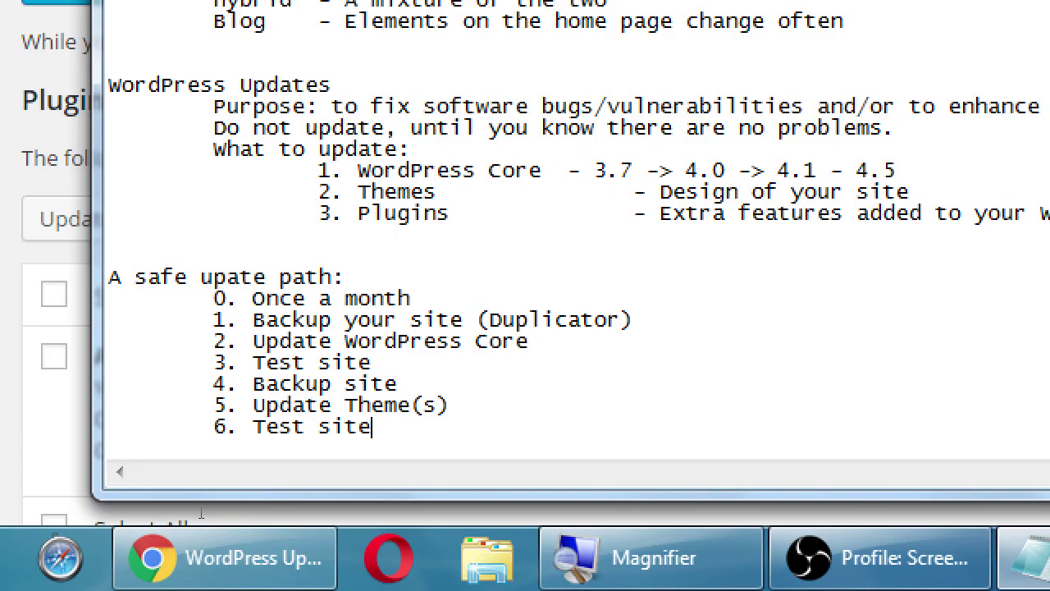
Step: Add the indented items "7. Backup site" and "8. Update Plugins" at the end of the update path list
key("Return")
key("Tab")
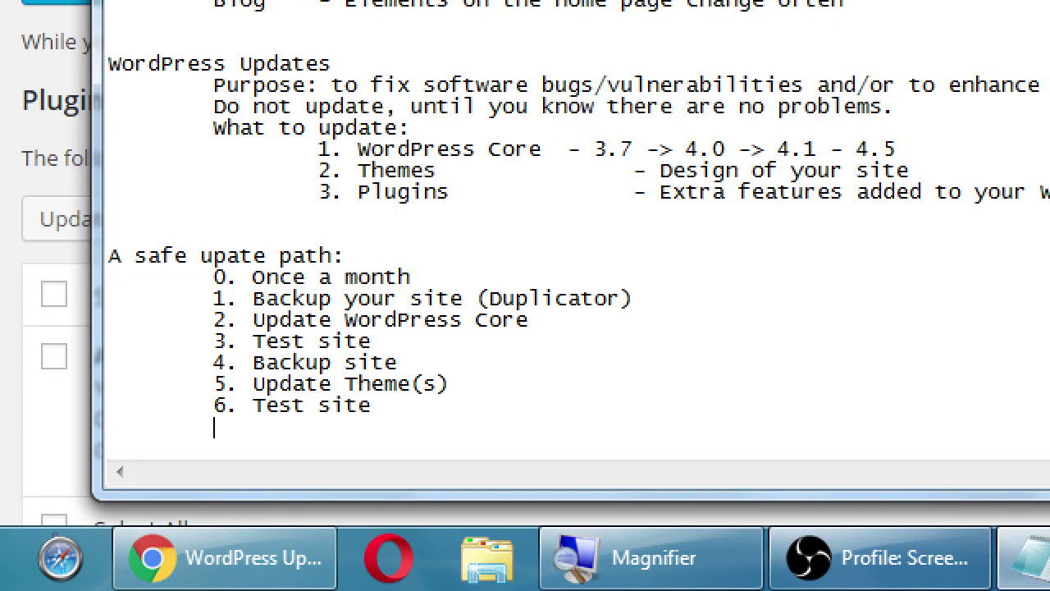
type("7. Backup site")
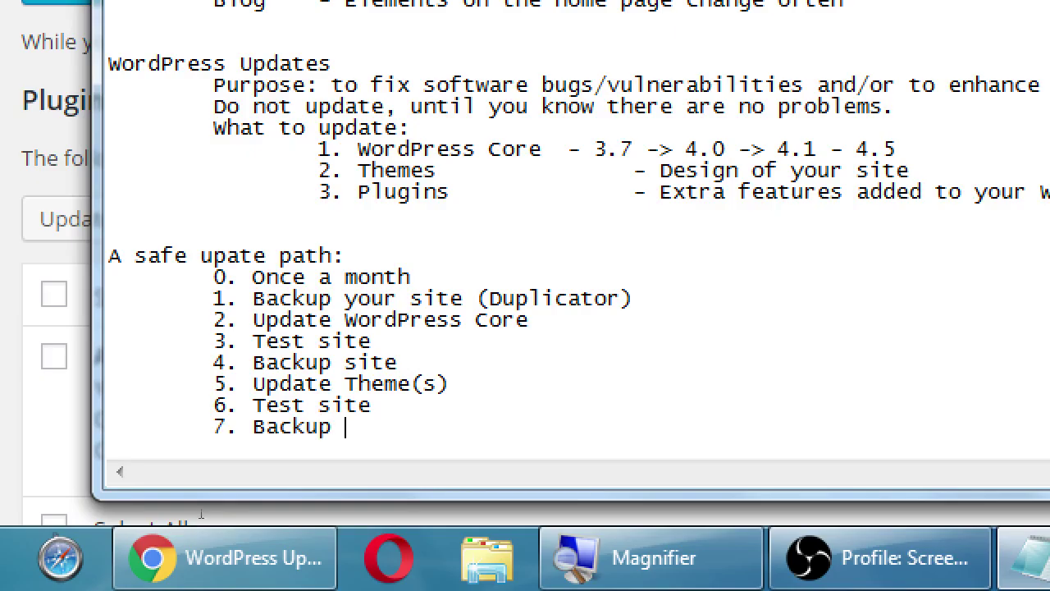
key("Return")
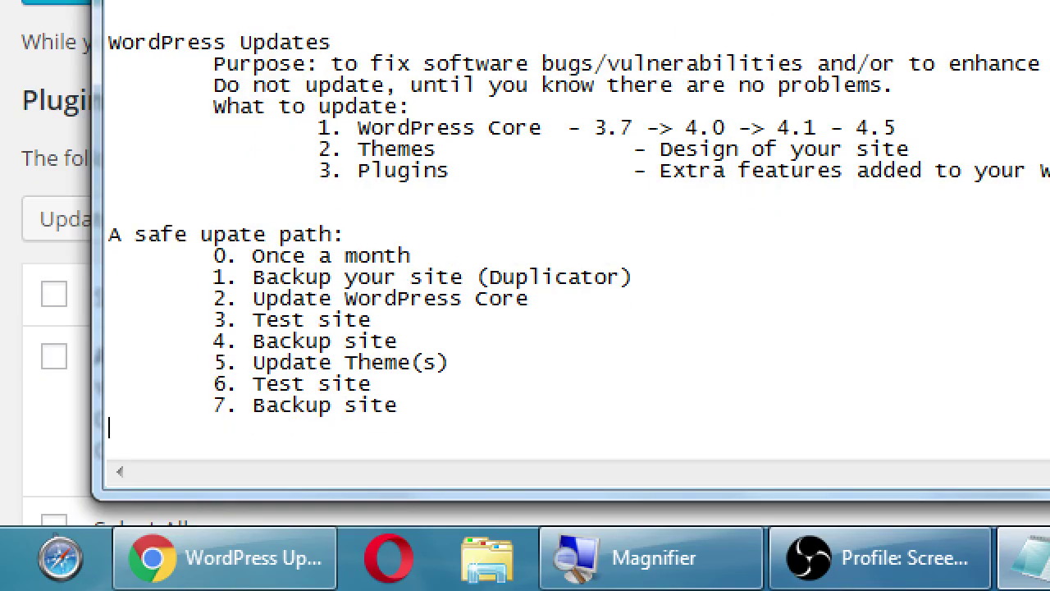
key("Tab")
type("8. Update")
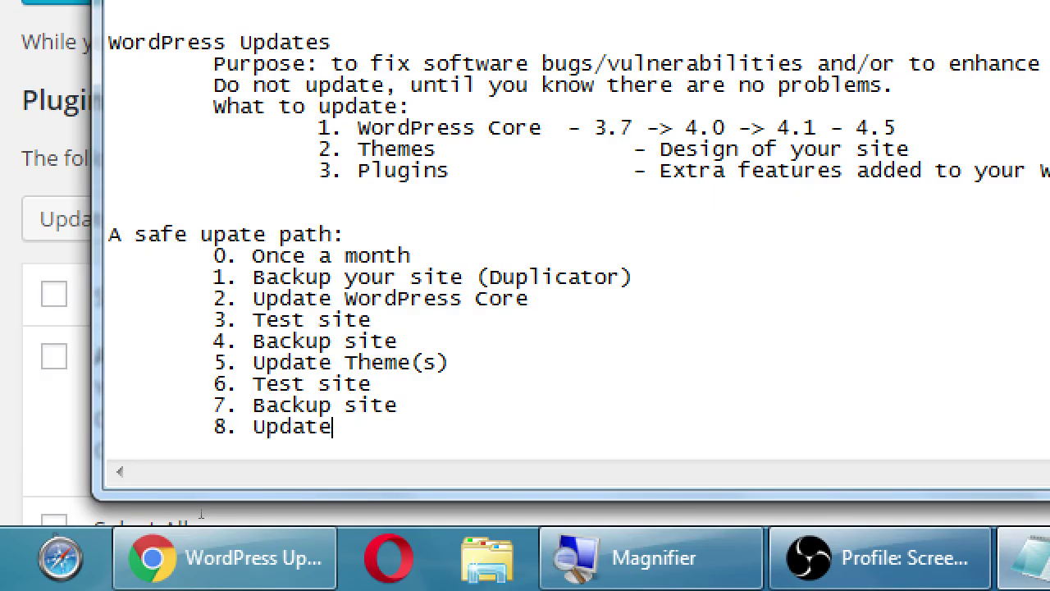
type(" Plugins")
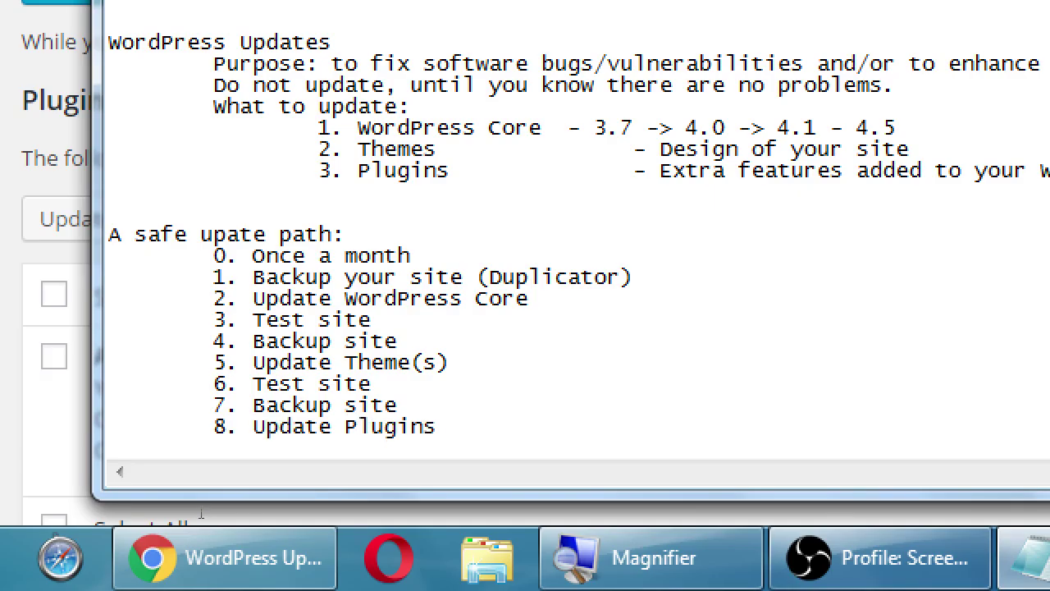
Step: Finish the update path list with the indented items "9. Test site" and "10. Backup site"
key("Return")
key("Tab")
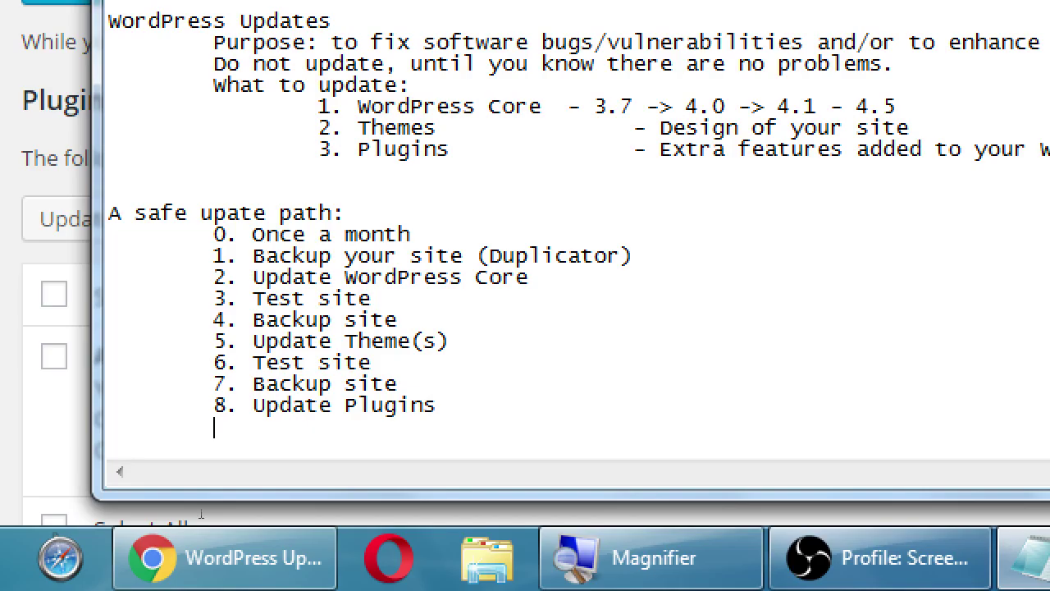
type("9. Test site")
key("Return")
key("Tab")
type("10")
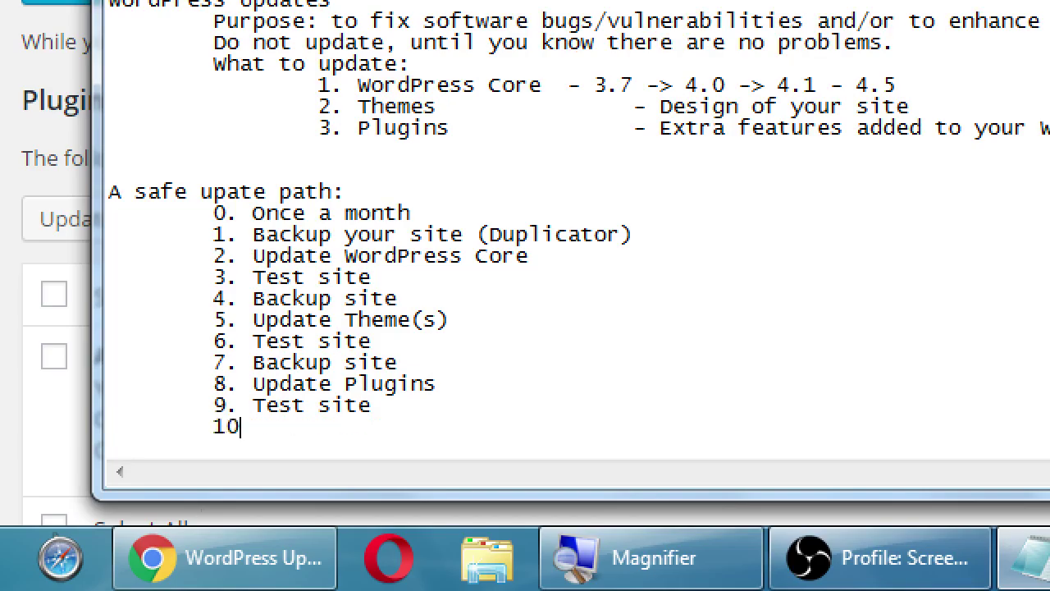
type(". Backup site")
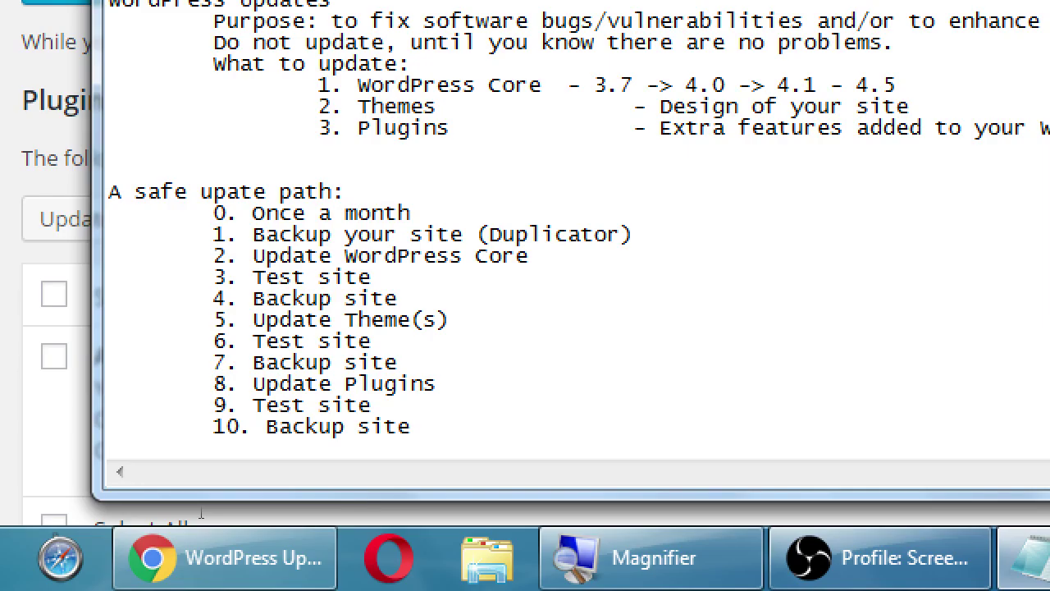
Step: Switch to Chrome at normal magnification and open wordpress.org in a new browser tab
key("super+minus")
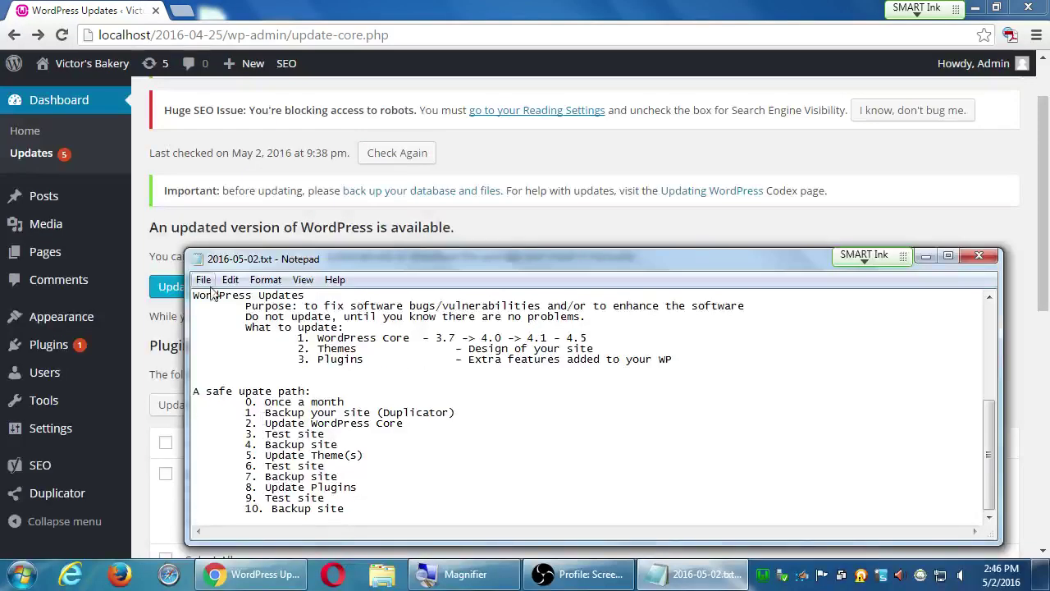
left_click(212, 182)
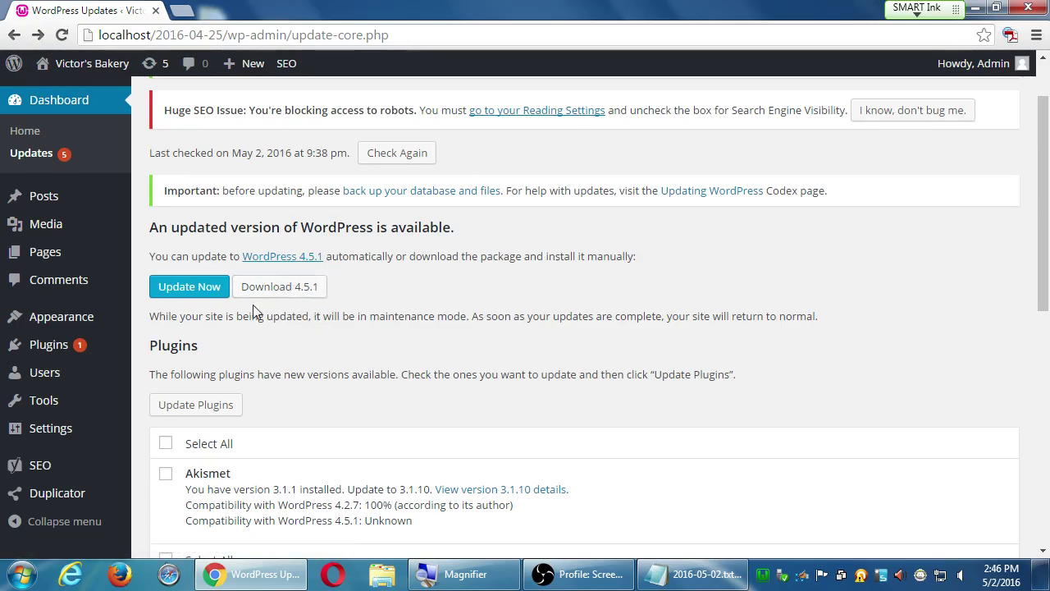
left_click(183, 11)
type("wor")
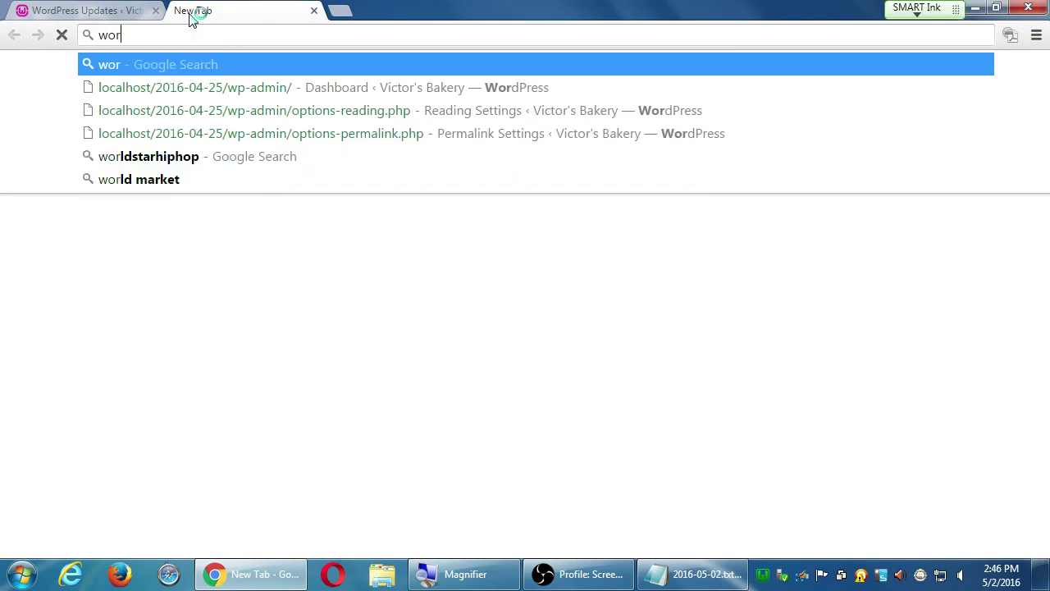
type("dpress.ro")
key("BackSpace")
key("BackSpace")
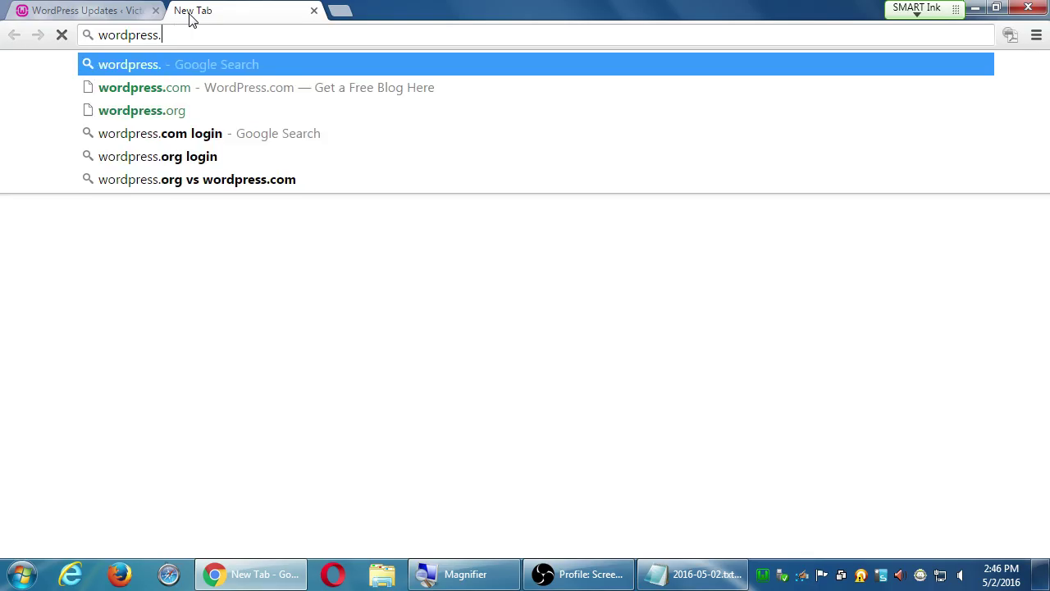
type("org")
key("Return")
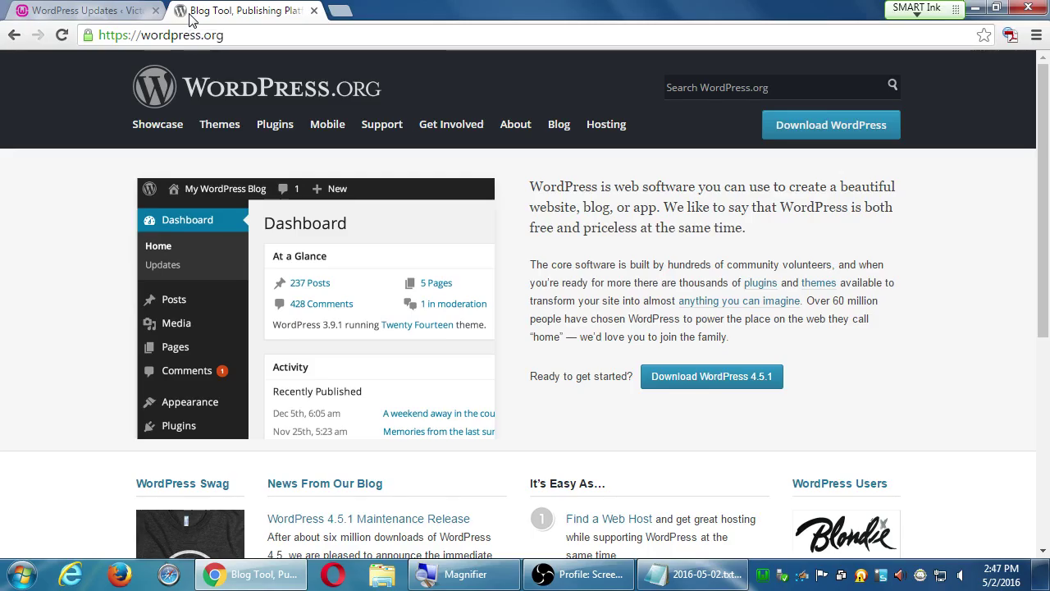
Step: Return to the site's WordPress Updates page and view the available core and plugin updates
left_click(82, 9)
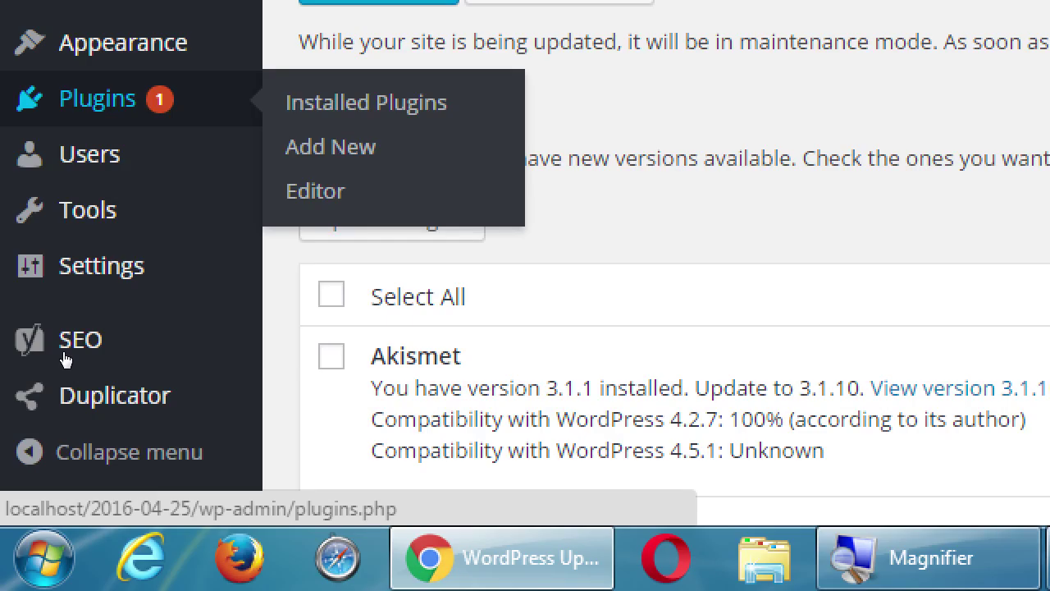
key("super+minus")
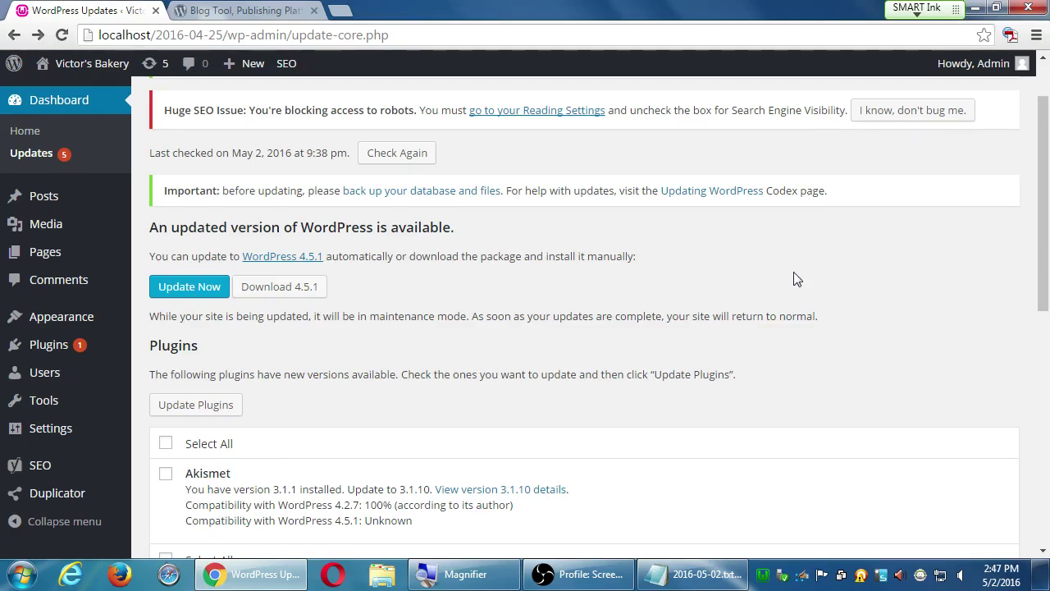
scroll(812, 291, "down", 1)
scroll(875, 277, "down", 1)
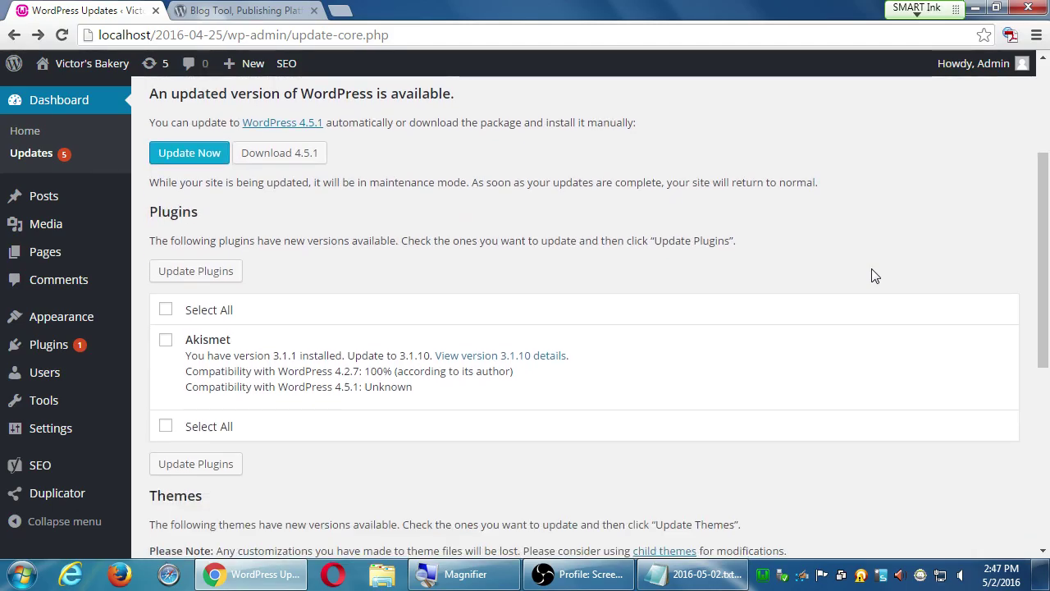
Step: Open the site's installed plugins list and examine each plugin's version and update status
mouse_move(97, 375)
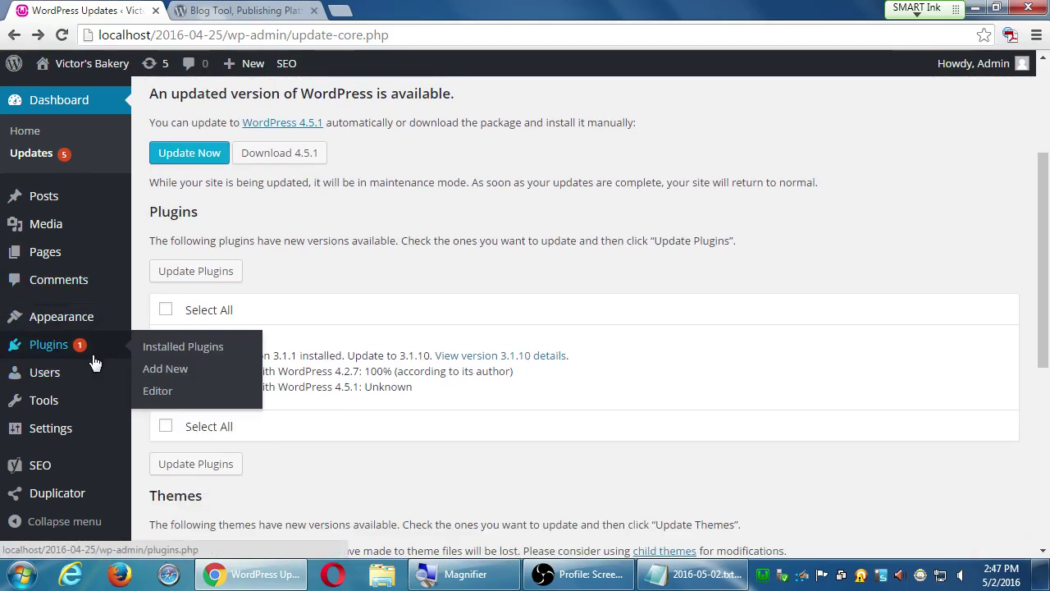
left_click(91, 351)
scroll(665, 324, "down", 3)
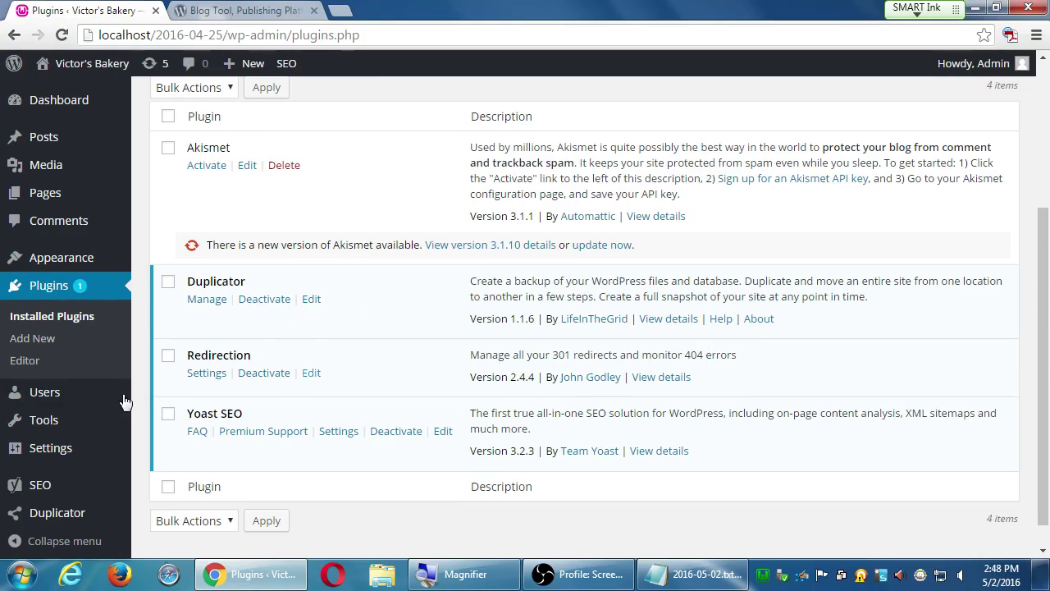
scroll(356, 456, "down", 1)
scroll(356, 455, "up", 2)
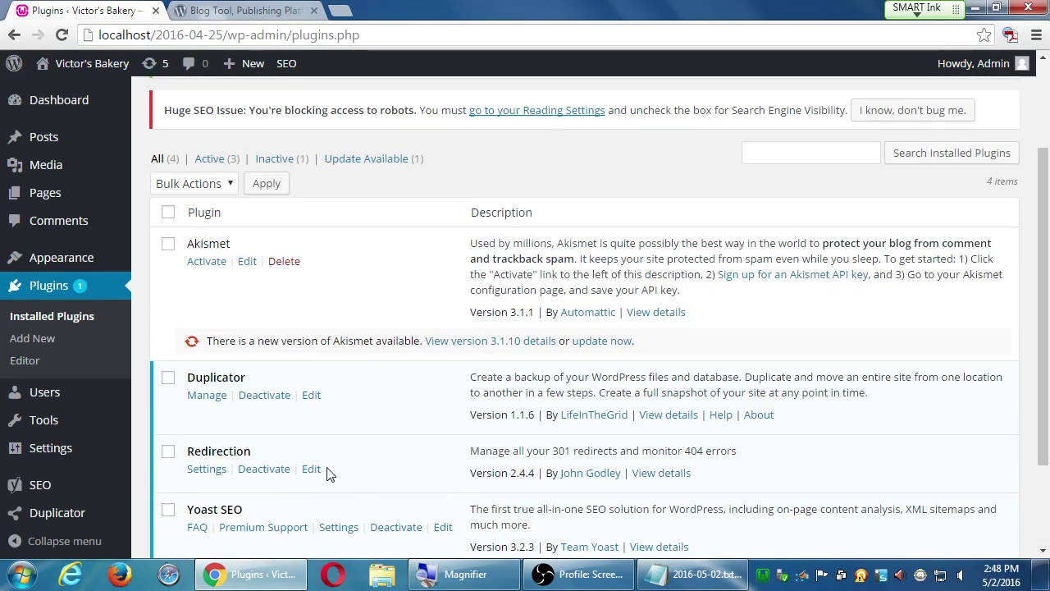
scroll(327, 473, "up", 1)
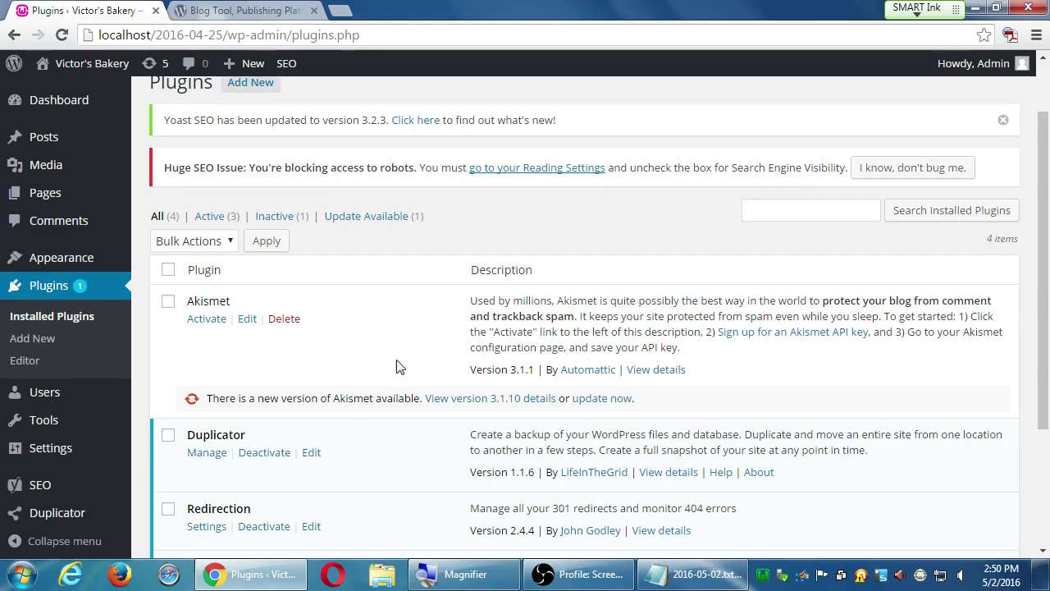
Step: Reopen the WordPress Updates page and examine its core, plugin and theme update sections
left_click(162, 59)
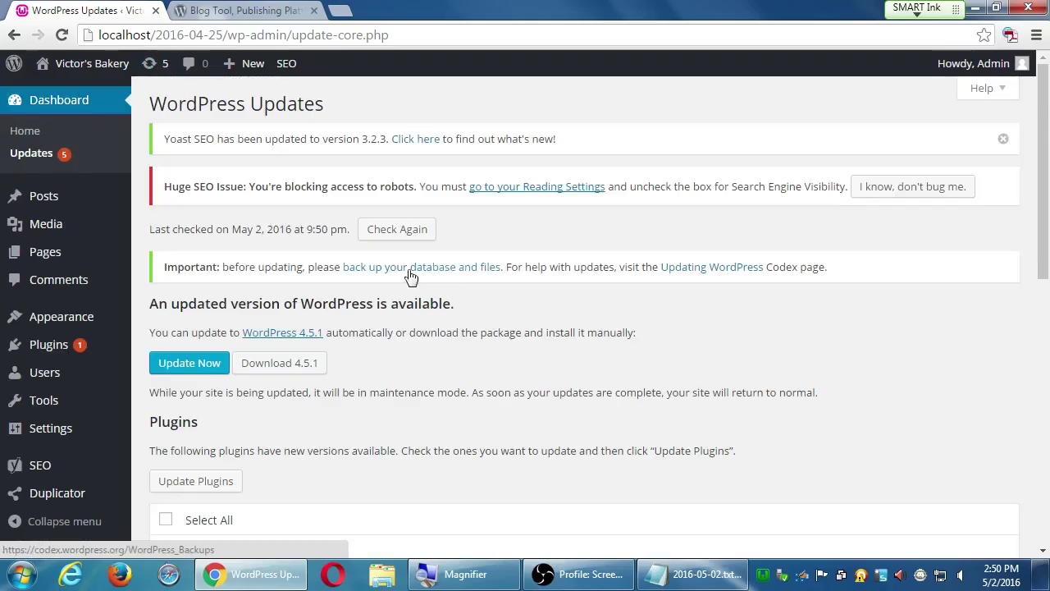
left_click_drag(253, 310, 381, 332)
scroll(384, 330, "down", 2)
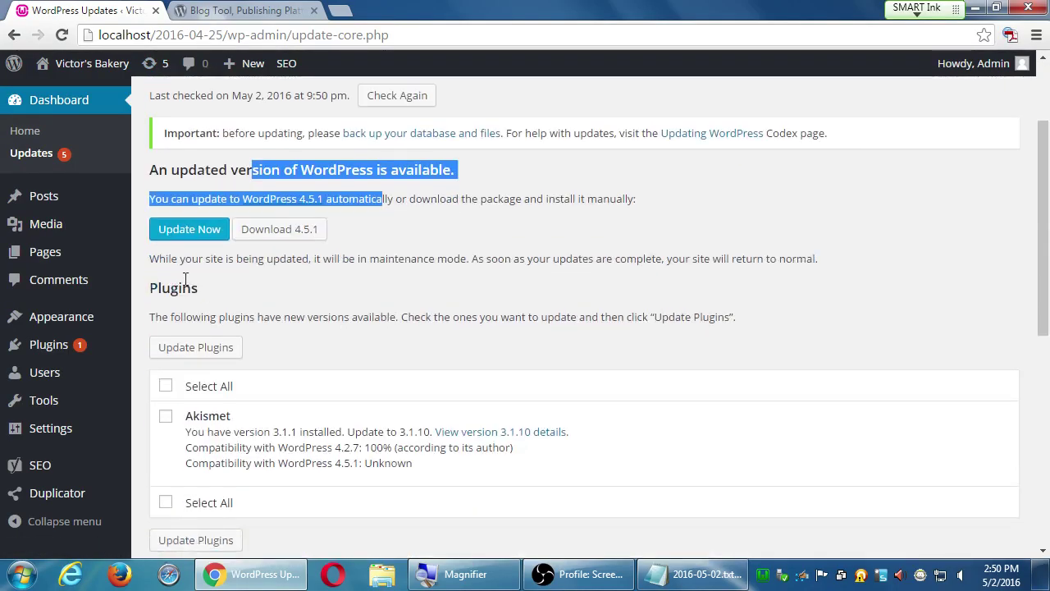
scroll(293, 317, "down", 3)
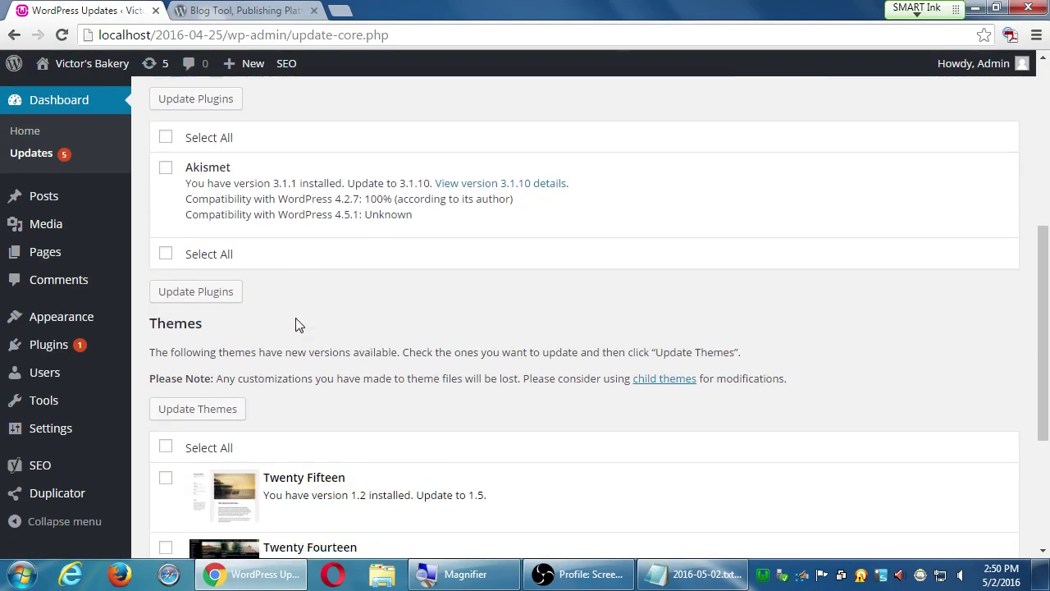
scroll(489, 352, "up", 1)
scroll(525, 369, "down", 1)
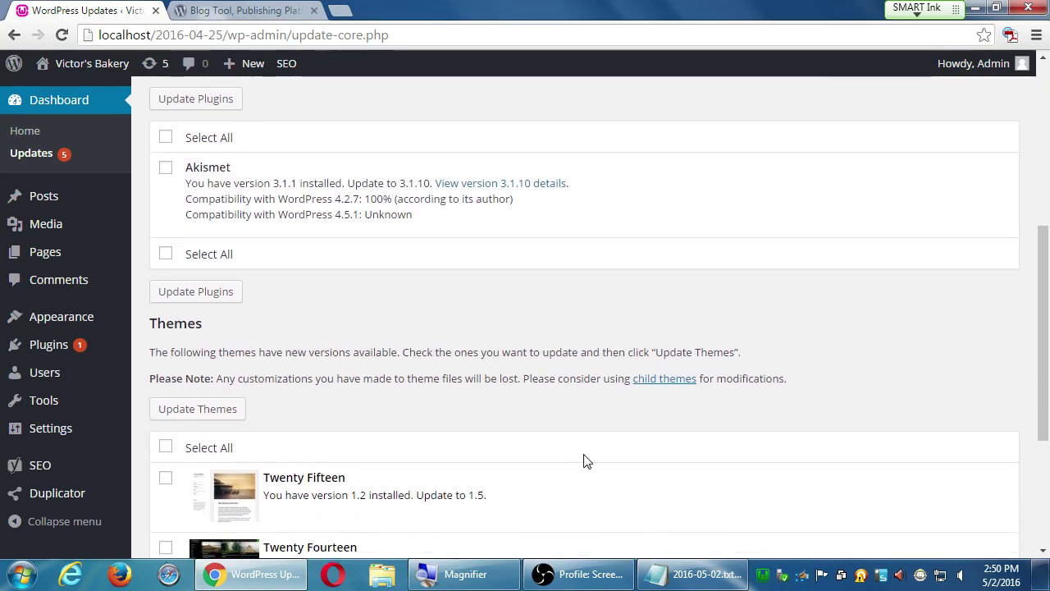
Step: Switch to the 2016-05-02.txt notes in Notepad and review the "What to update" items
left_click(671, 570)
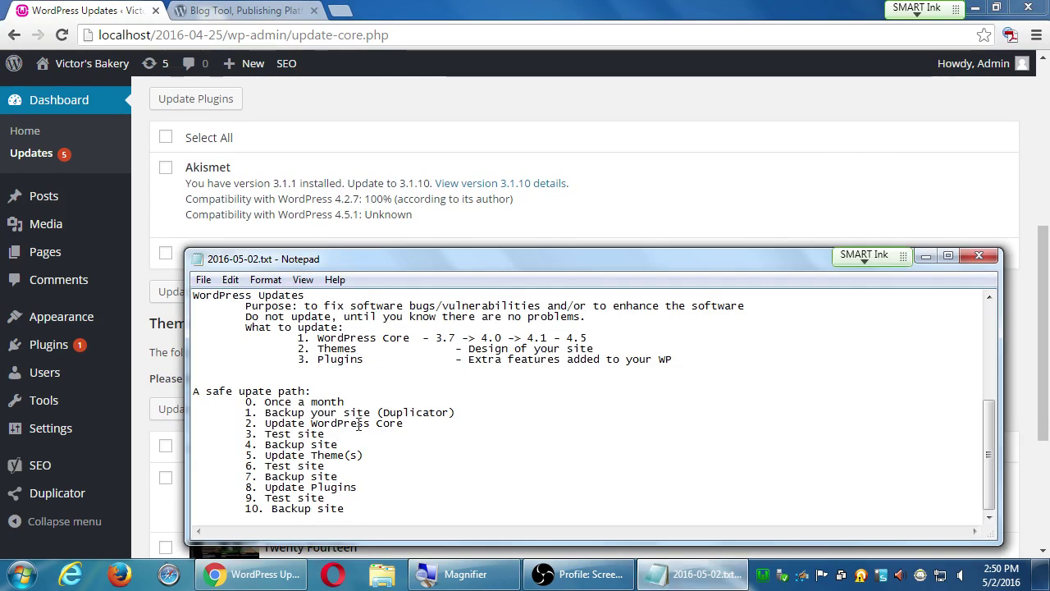
left_click_drag(344, 327, 337, 326)
double_click(336, 348)
left_click(344, 367)
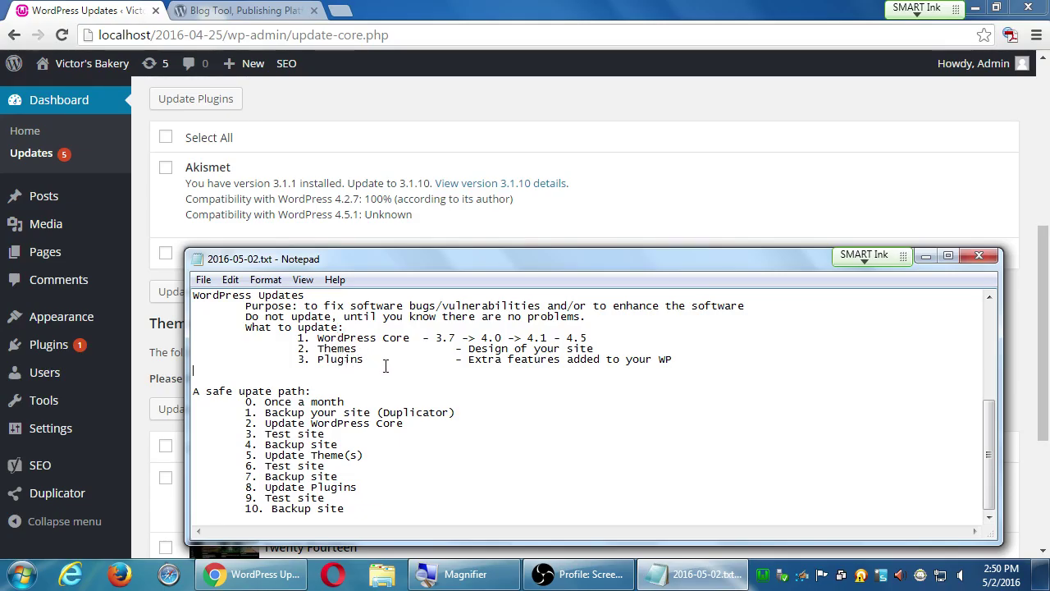
Step: Compare the notes with the core, plugin and theme sections of the WordPress Updates page, ending back in Notepad
left_click(422, 167)
scroll(406, 377, "up", 4)
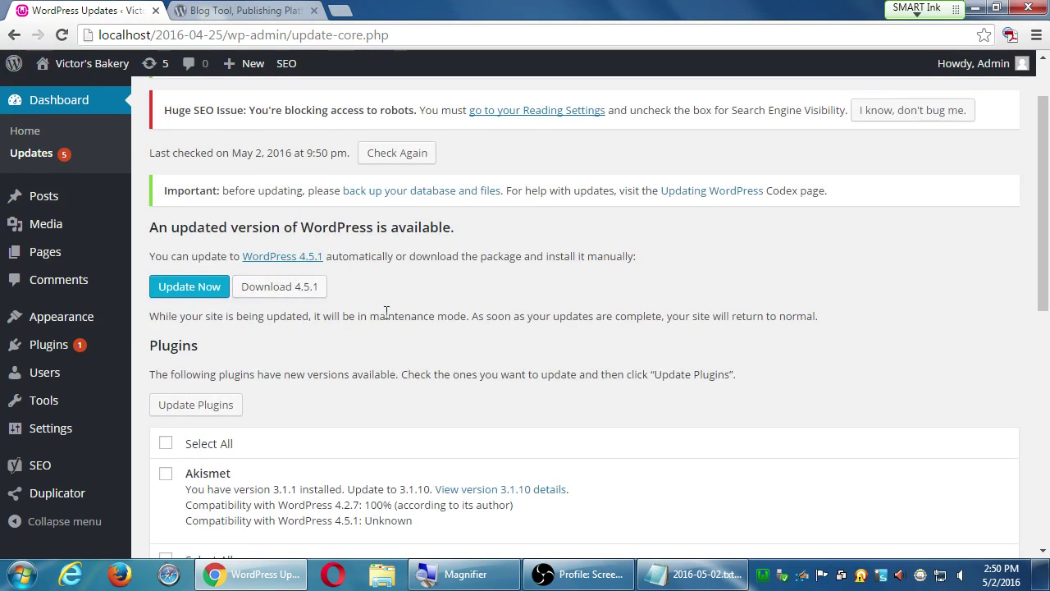
scroll(249, 375, "down", 3)
scroll(361, 400, "up", 1)
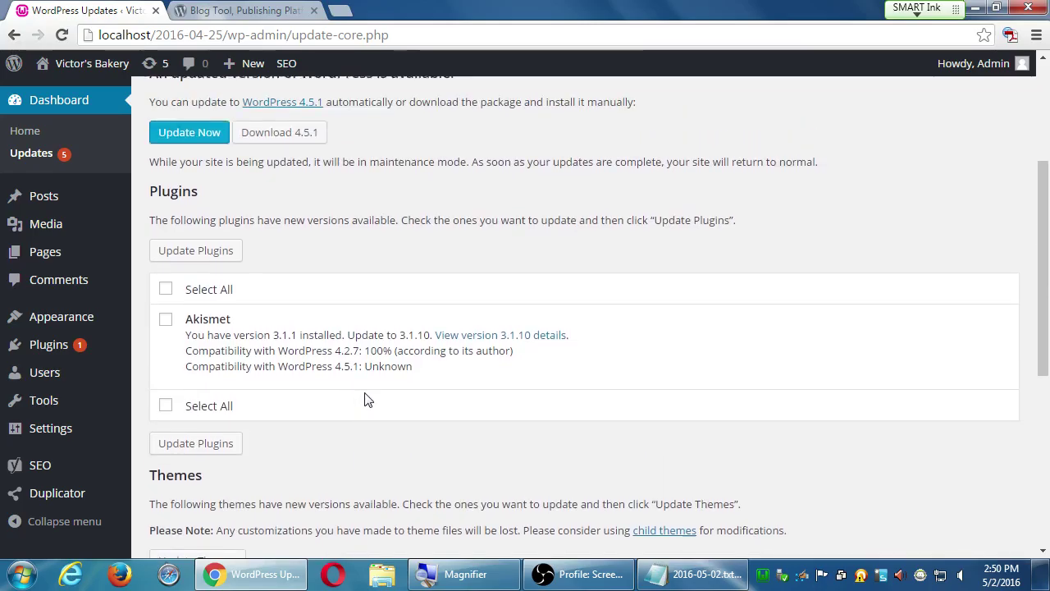
scroll(367, 400, "down", 5)
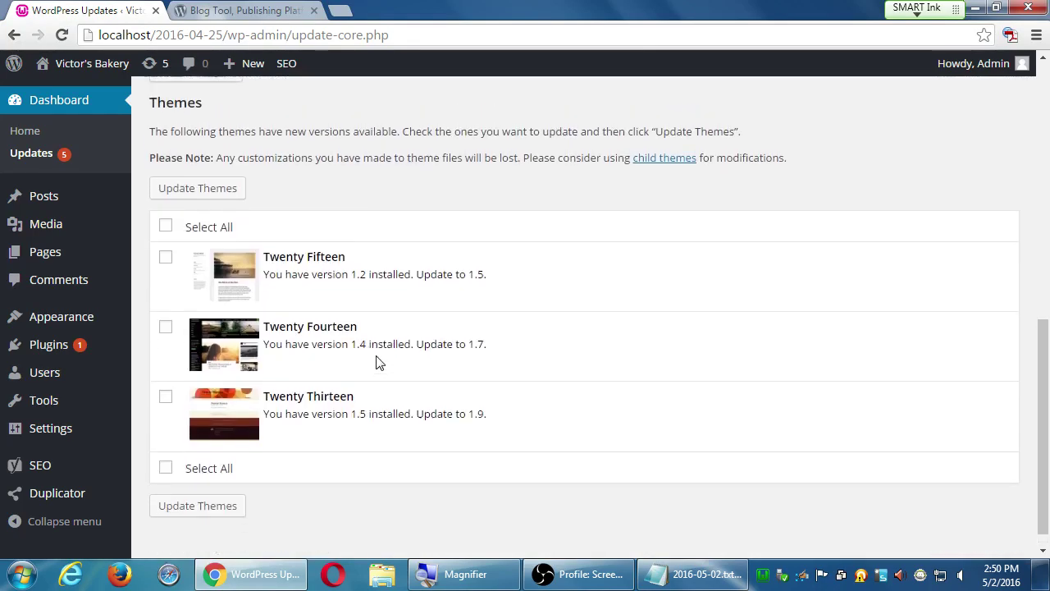
scroll(380, 361, "up", 8)
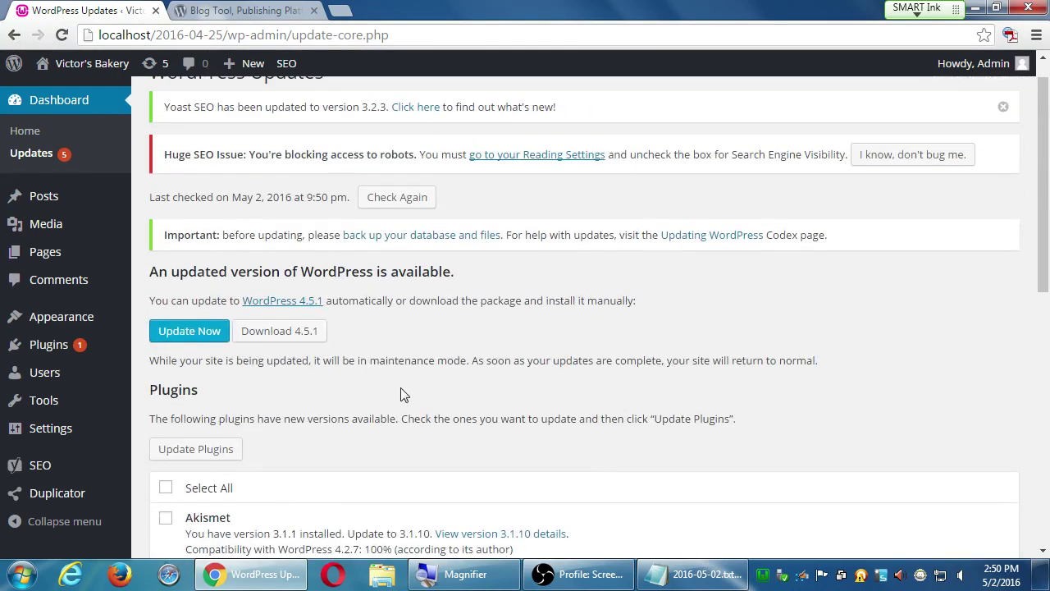
scroll(401, 393, "down", 1)
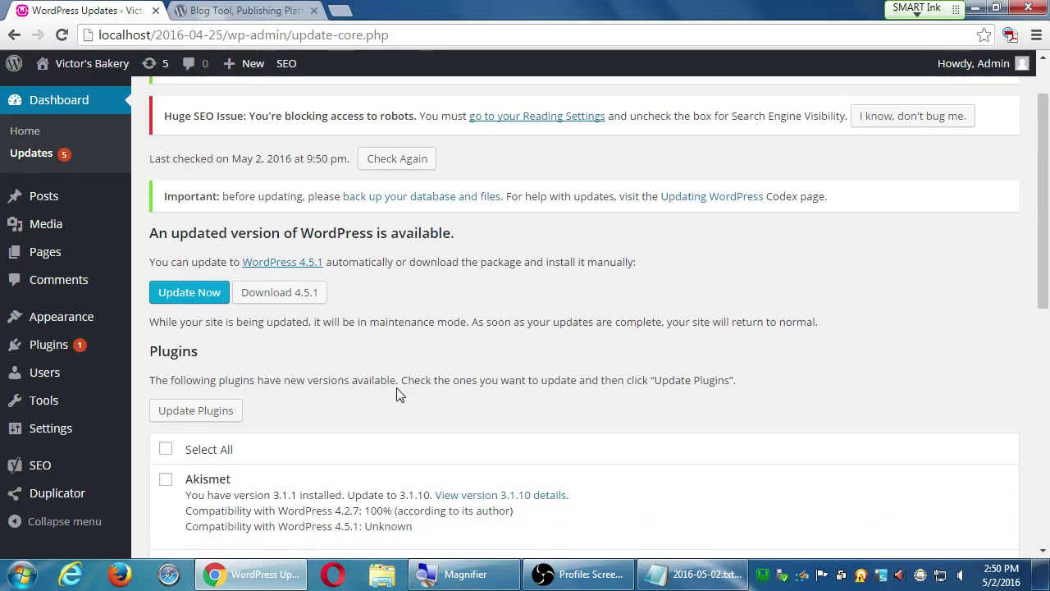
key("alt+Tab")
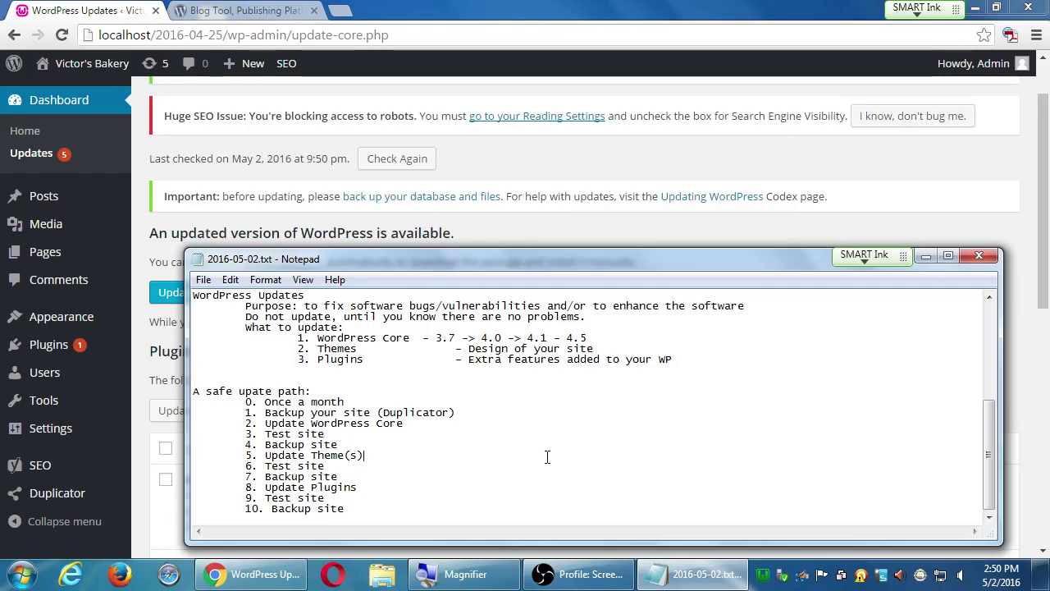
Step: Switch to the browser and start the automatic core update to WordPress 4.5.1 from the Updates page
left_click(552, 191)
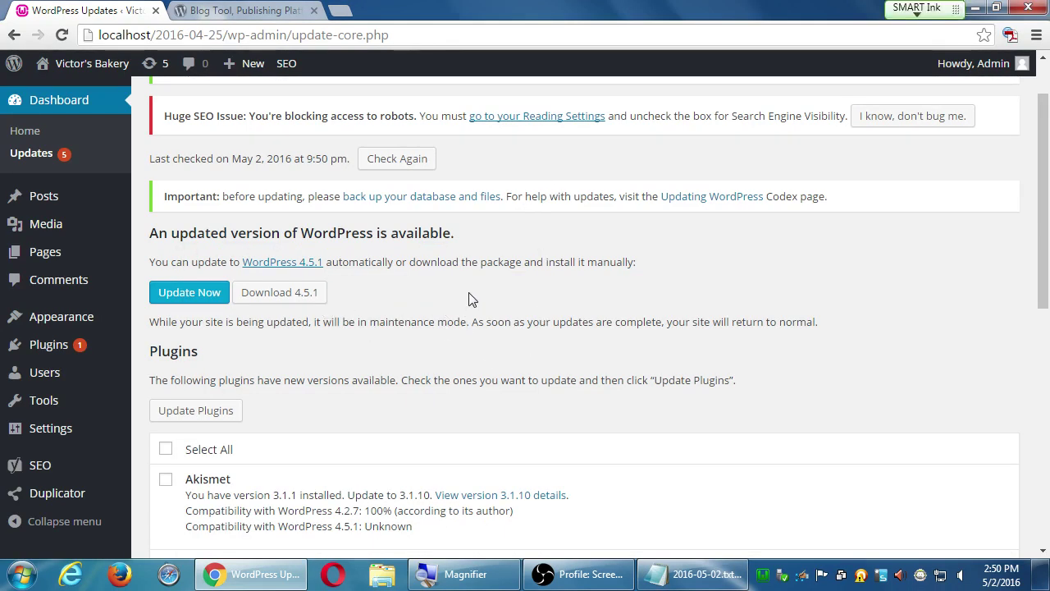
key("super+plus")
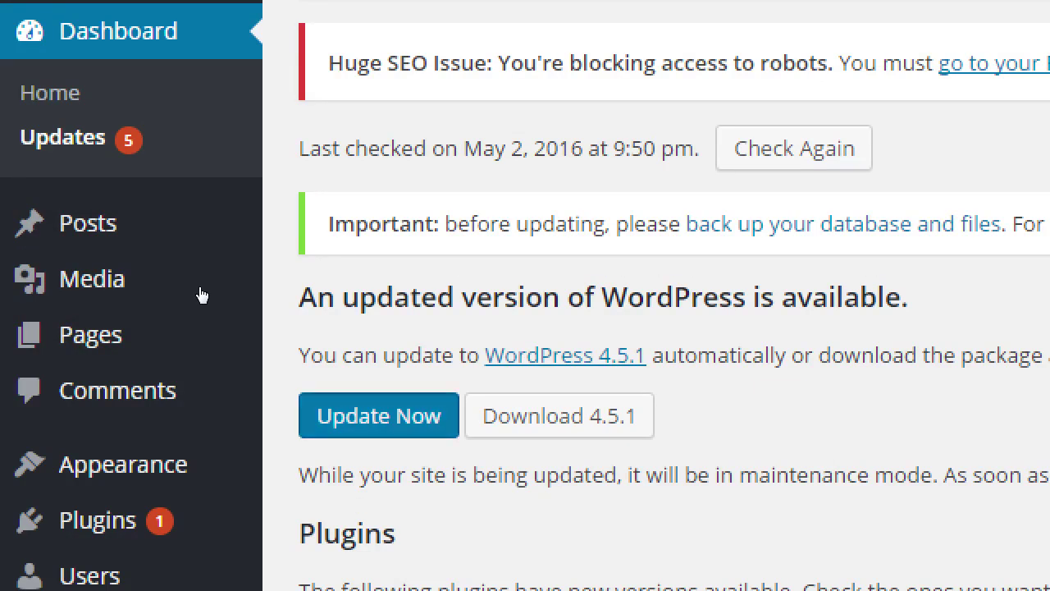
left_click(386, 417)
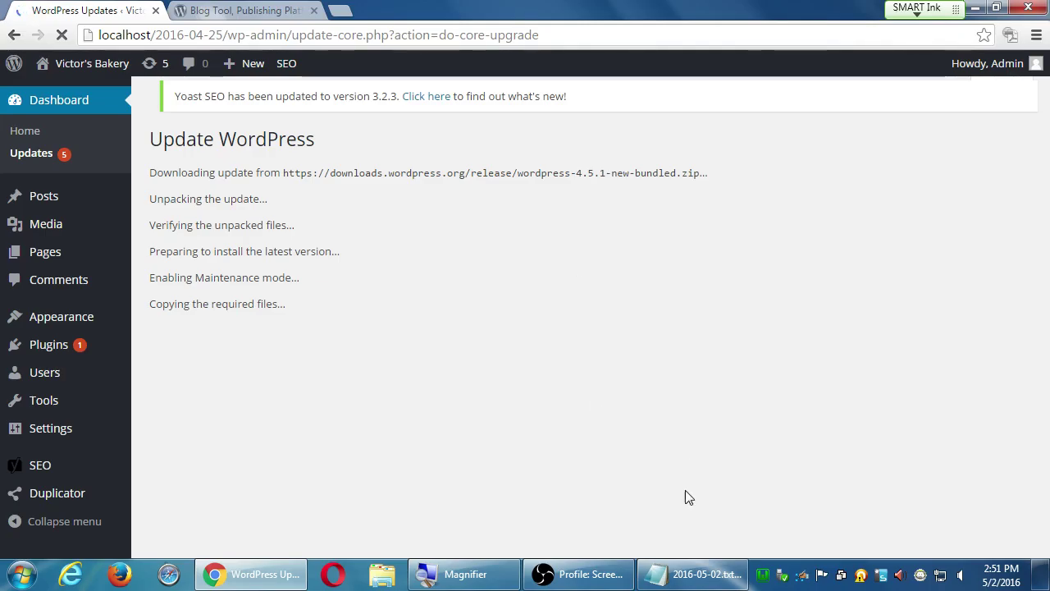
Step: Add the line "Do updates at off hours" below the "What to update" list in the 2016-05-02.txt Notepad notes, ending back in the browser
left_click(685, 575)
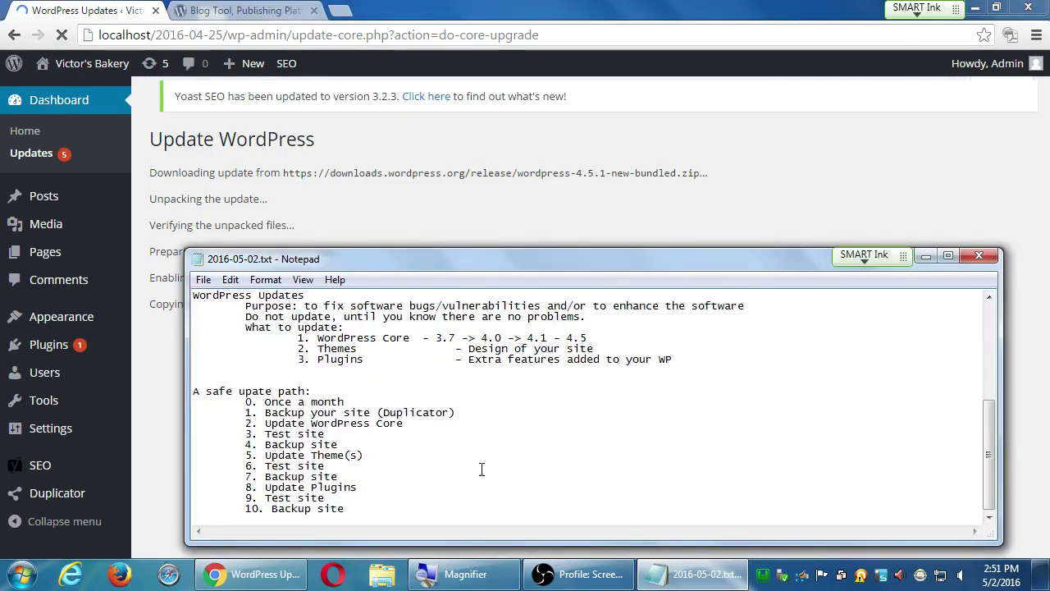
left_click(388, 372)
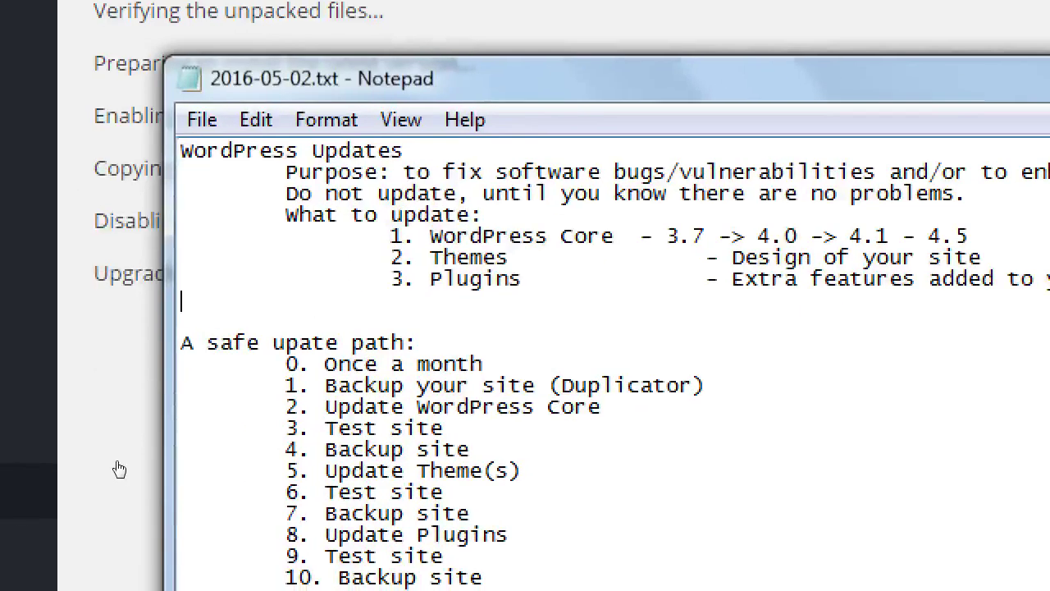
type("Do updates at off hours")
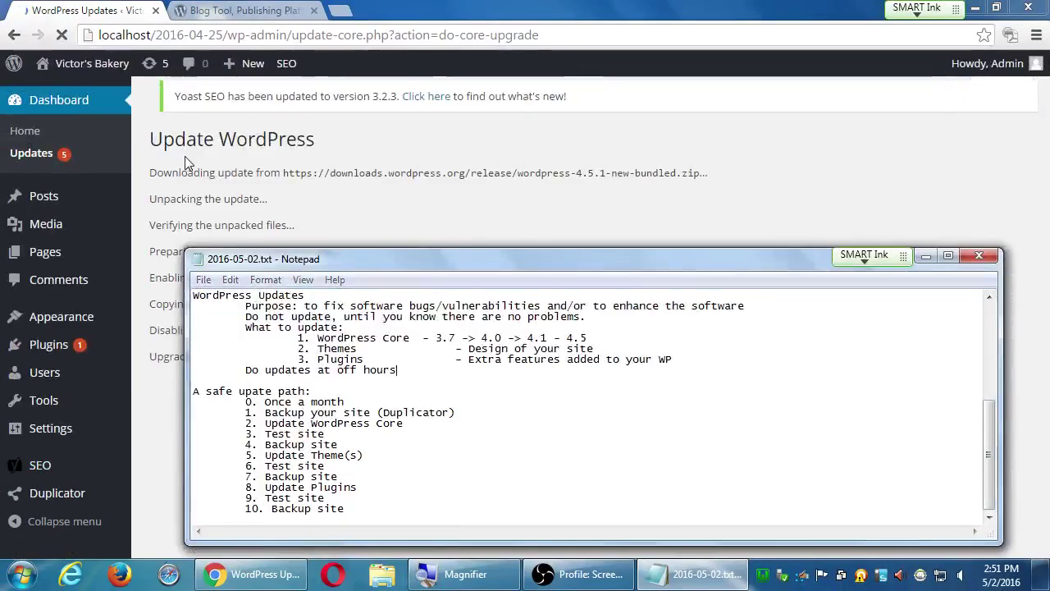
left_click(184, 158)
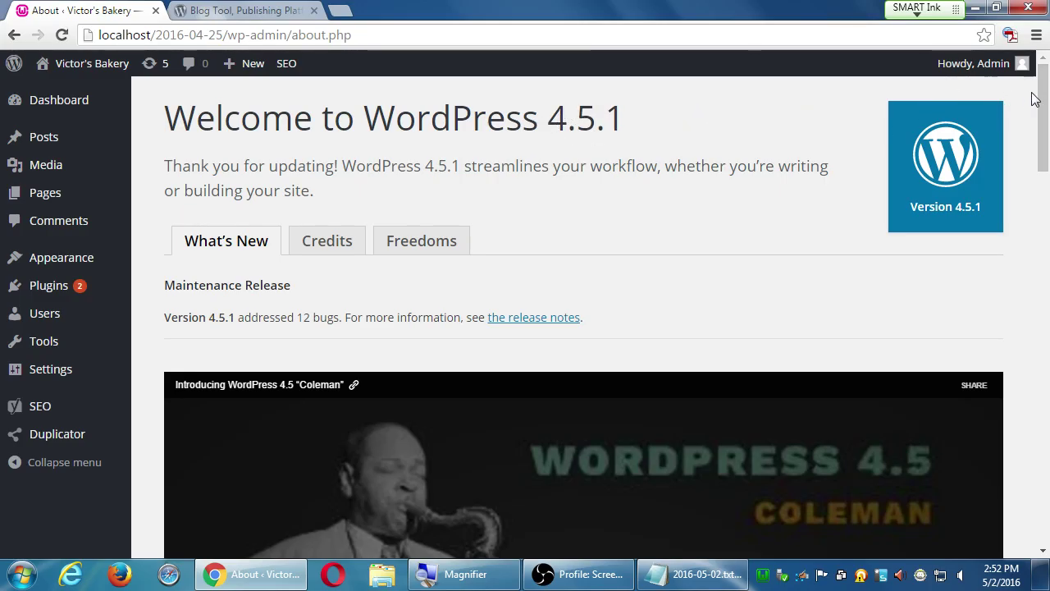
Step: Raise the system volume to about full and play the Introducing WordPress 4.5 "Coleman" video on the welcome page
left_click_drag(1038, 98, 1030, 152)
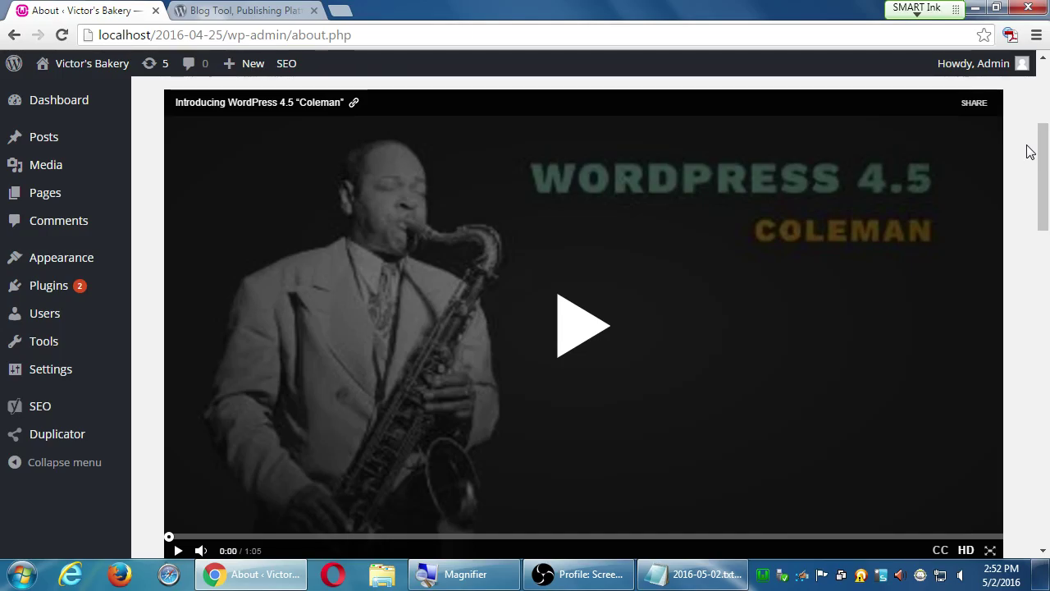
left_click(960, 575)
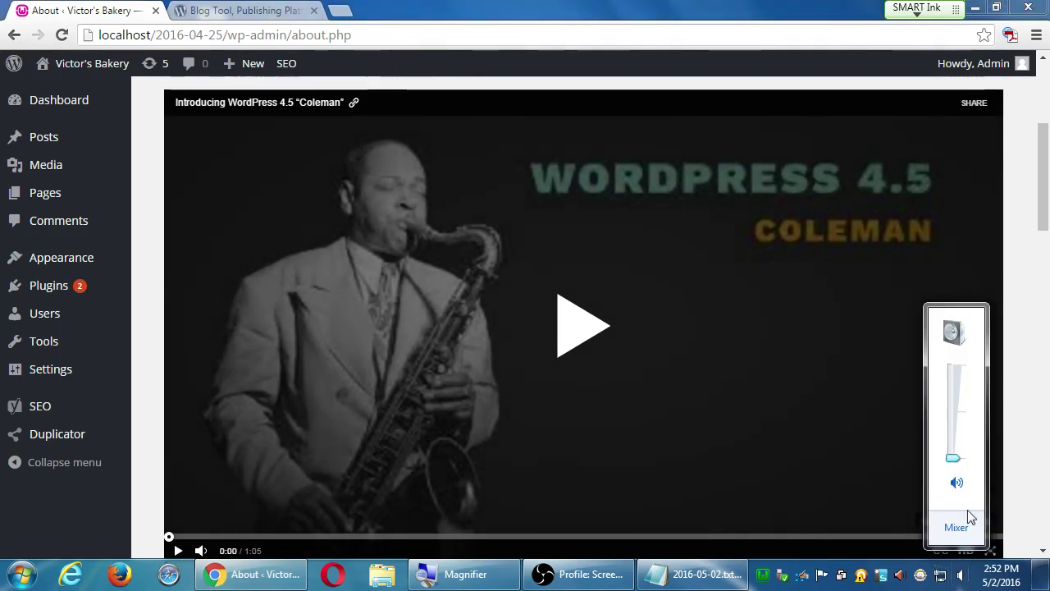
left_click_drag(953, 457, 953, 373)
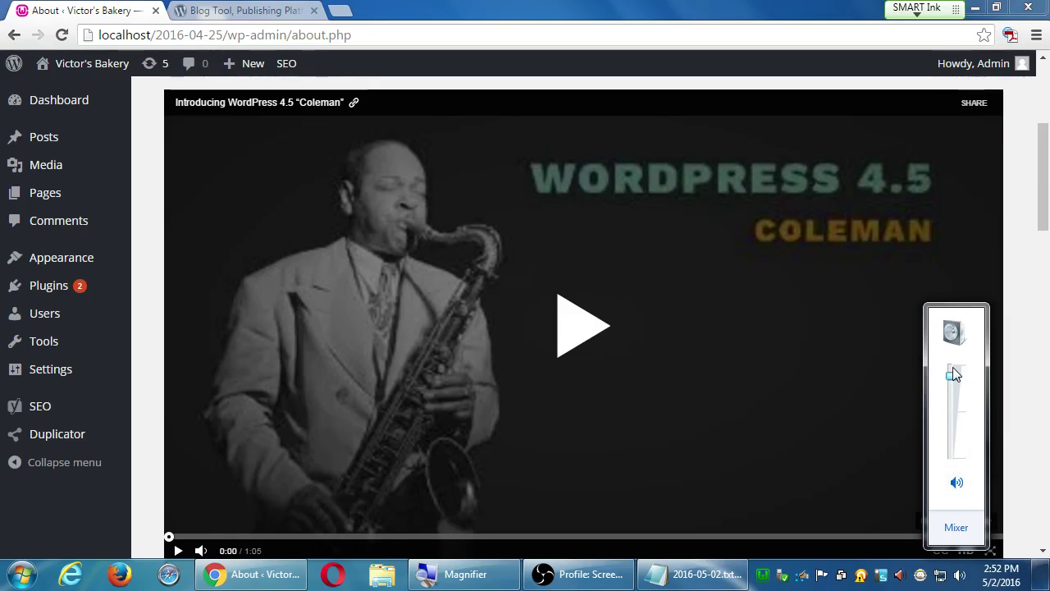
left_click(953, 367)
left_click(574, 329)
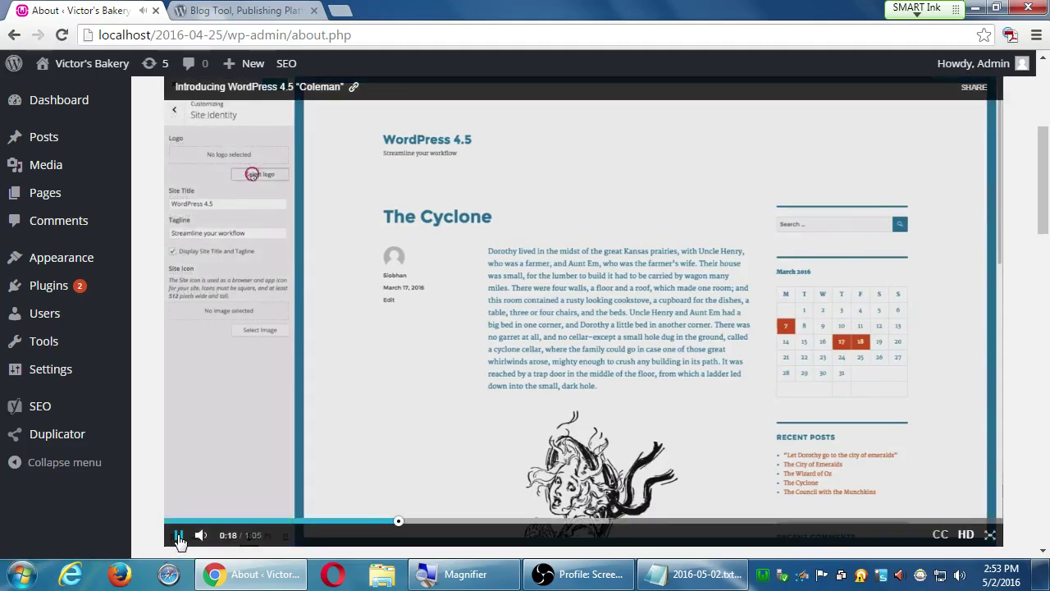
Step: Watch the WordPress 4.5 video, pausing at about 0:18, 0:39, 0:50 and 0:59 to examine the new features shown
left_click(178, 536)
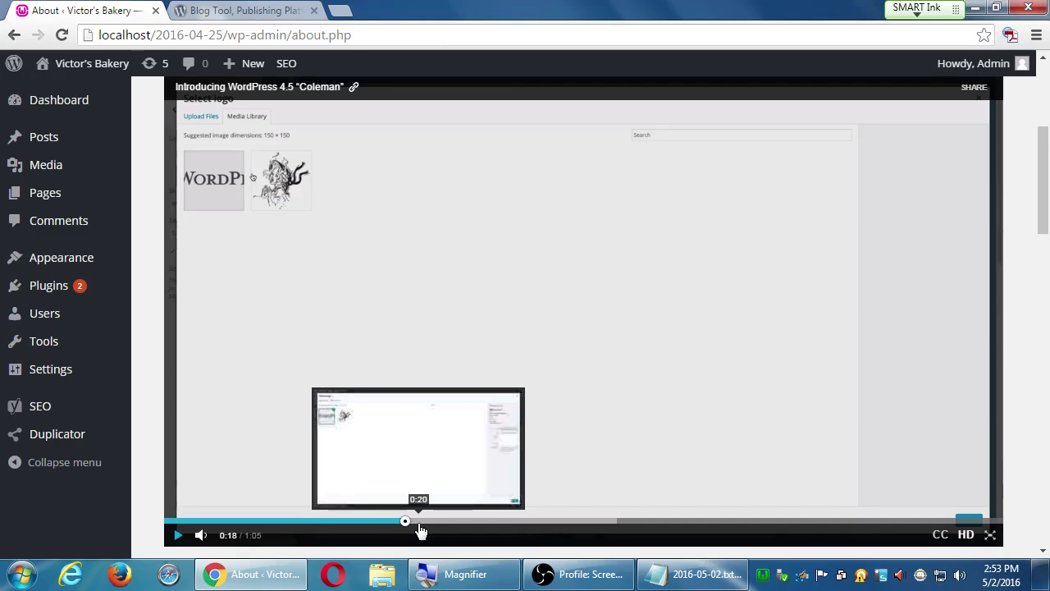
left_click(178, 535)
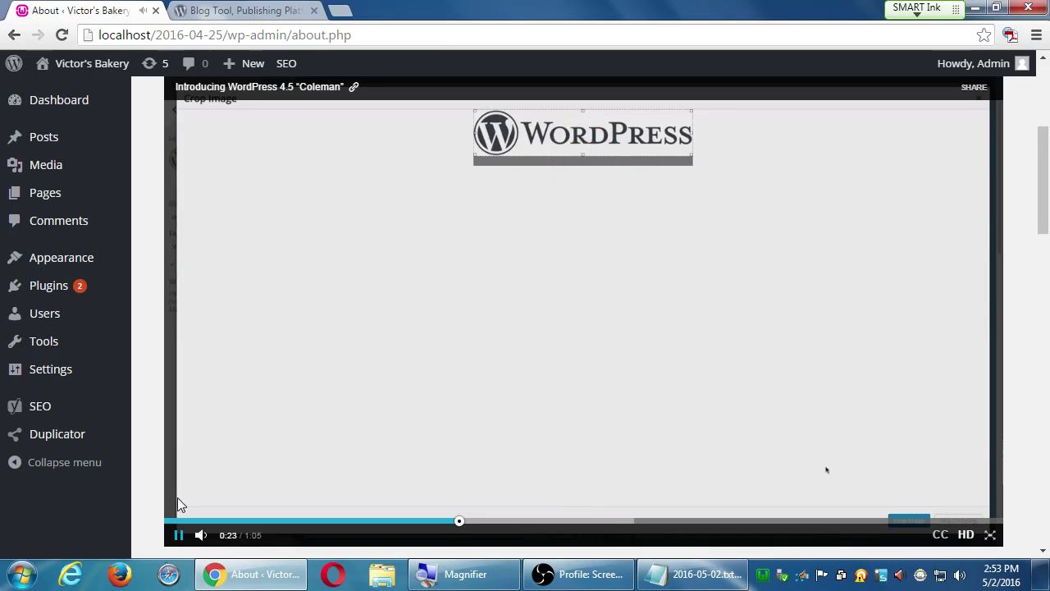
mouse_move(76, 454)
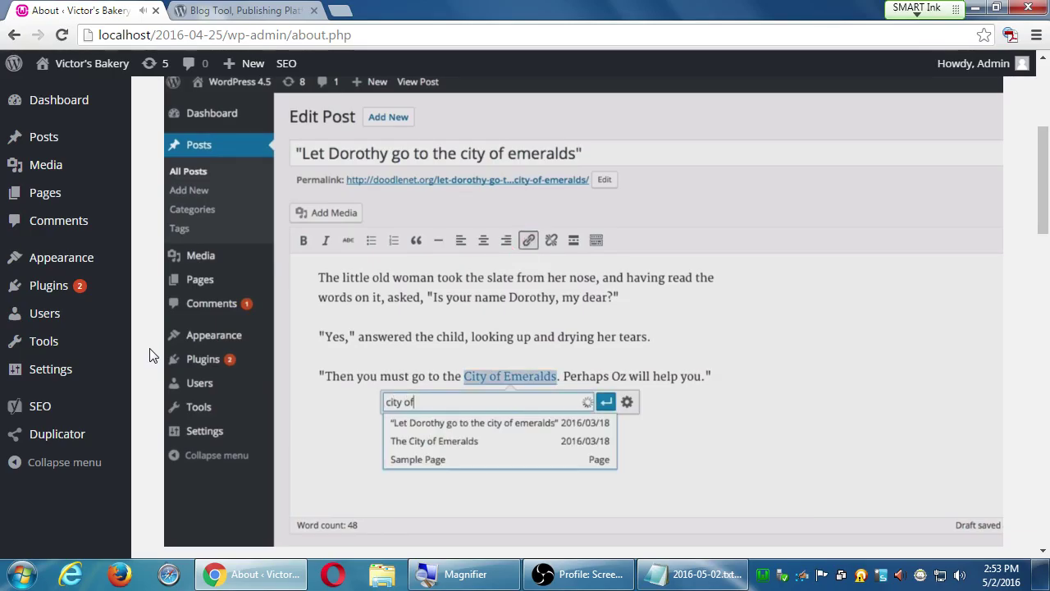
mouse_move(255, 455)
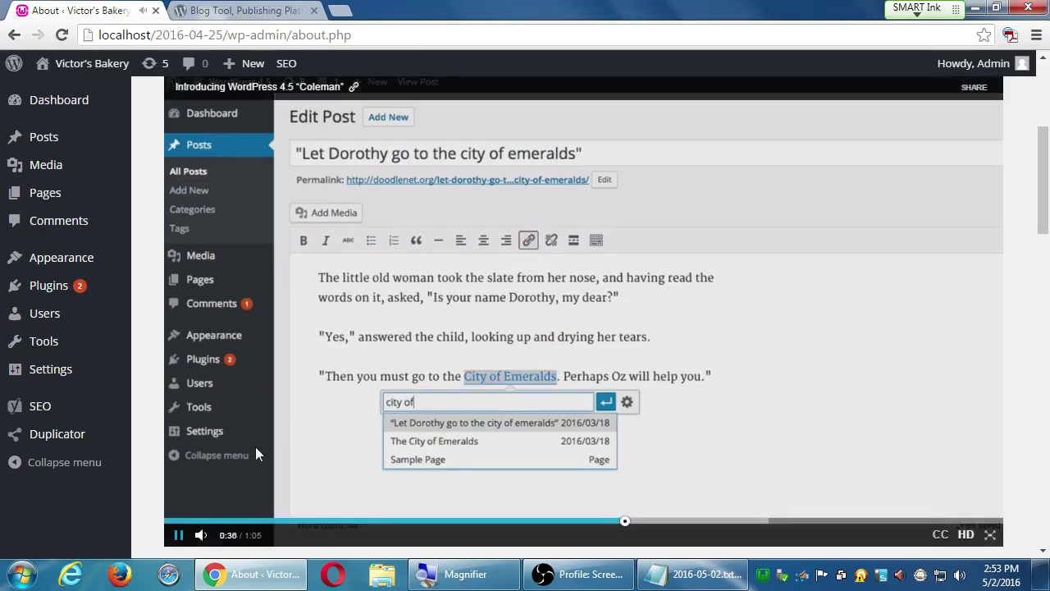
left_click(262, 399)
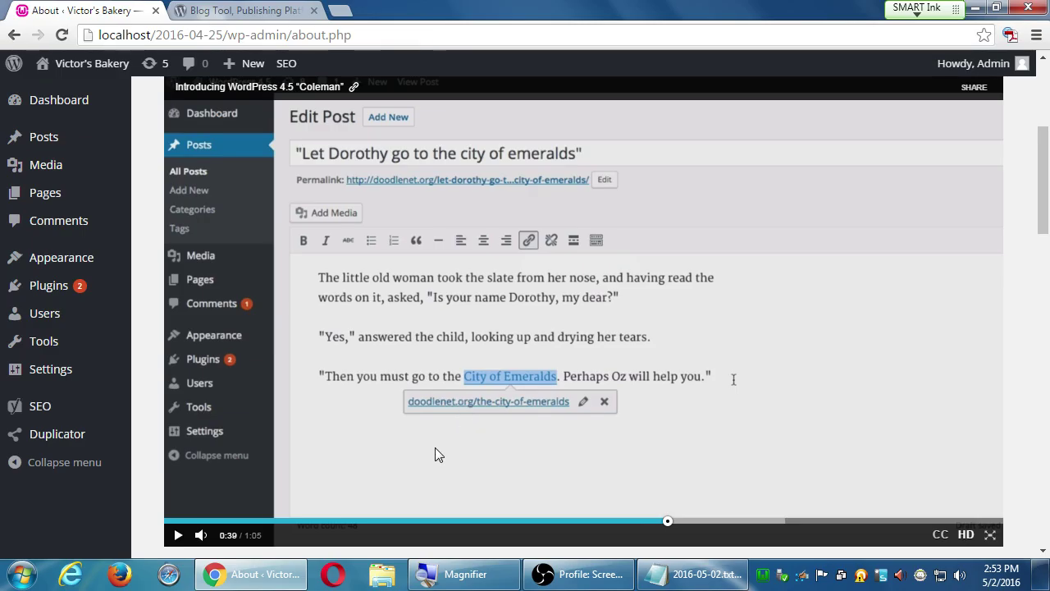
left_click(399, 436)
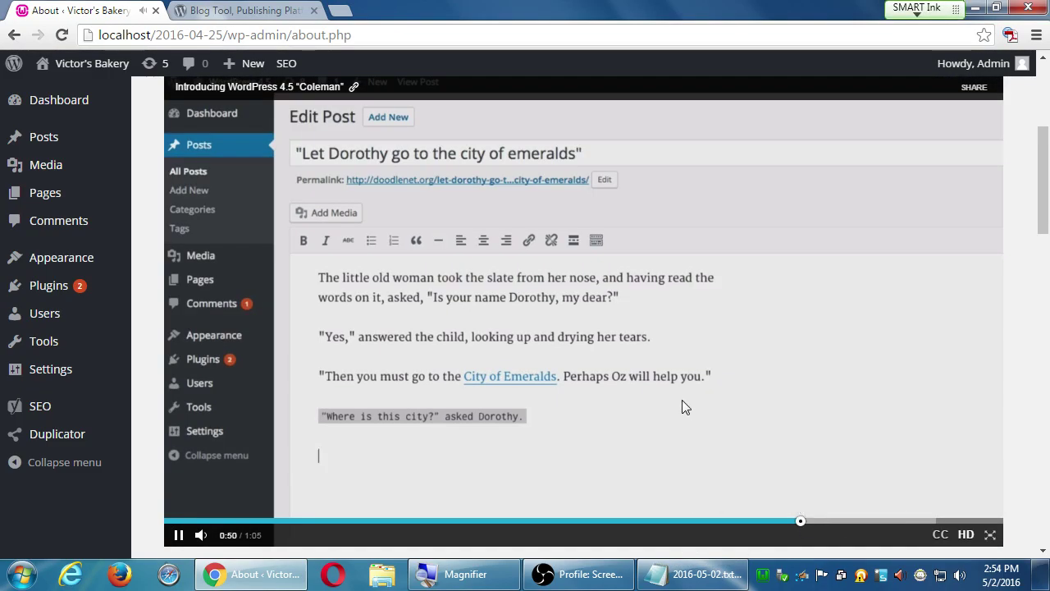
left_click(681, 400)
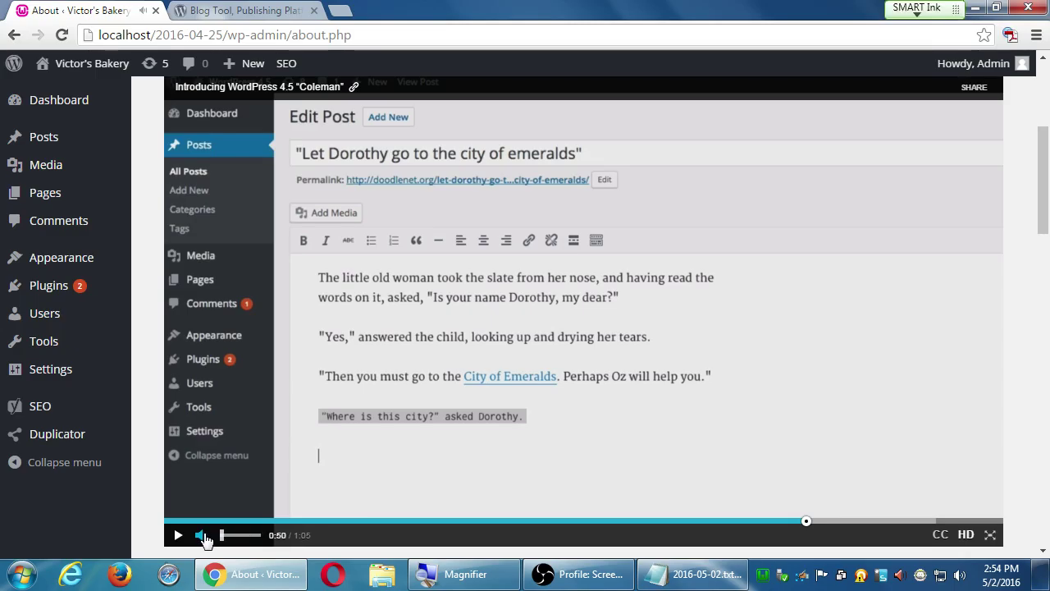
left_click(611, 362)
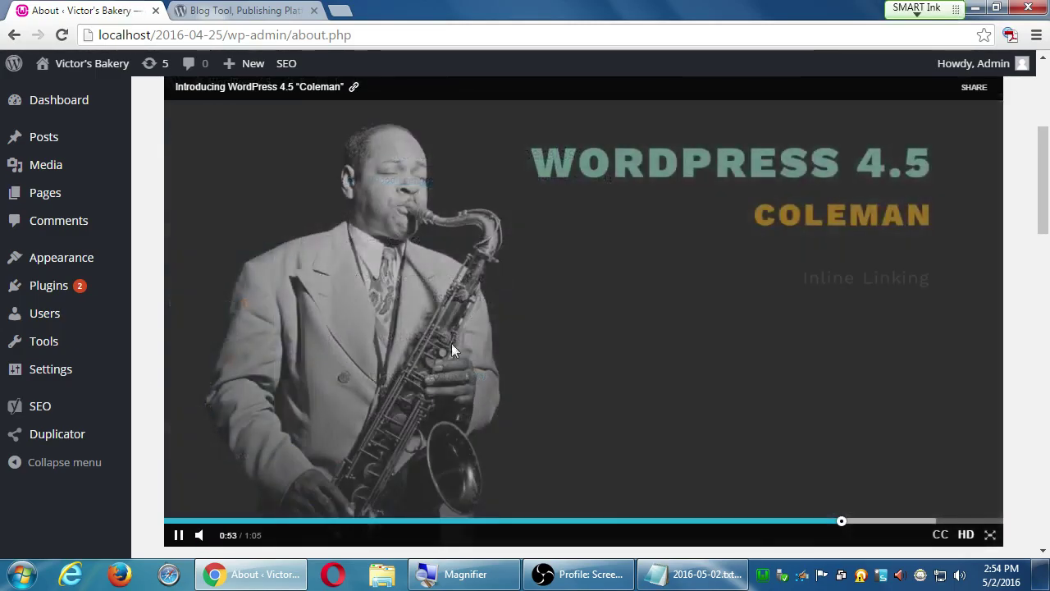
left_click(763, 521)
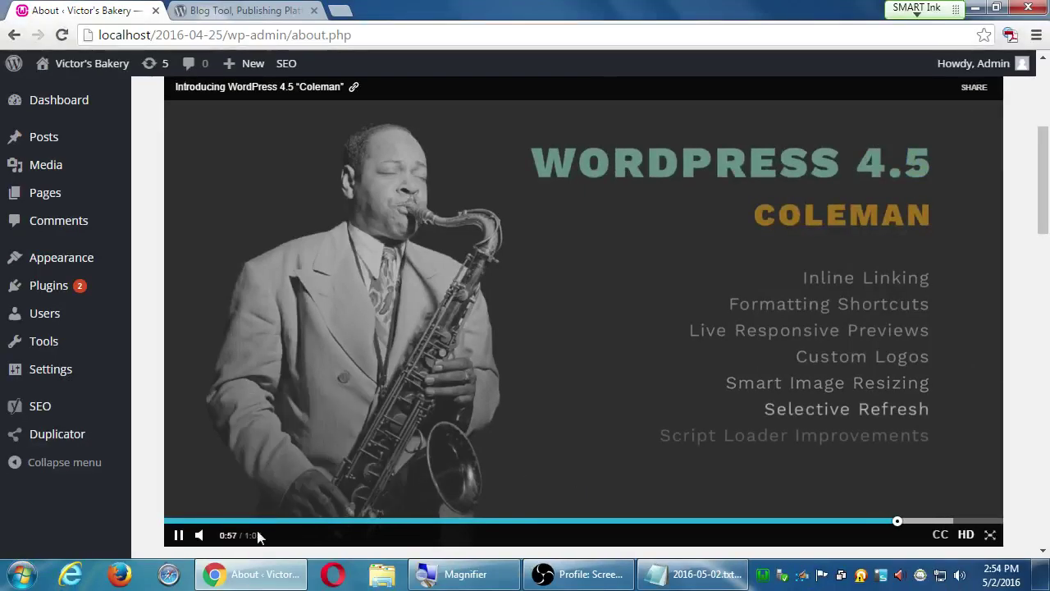
left_click(177, 535)
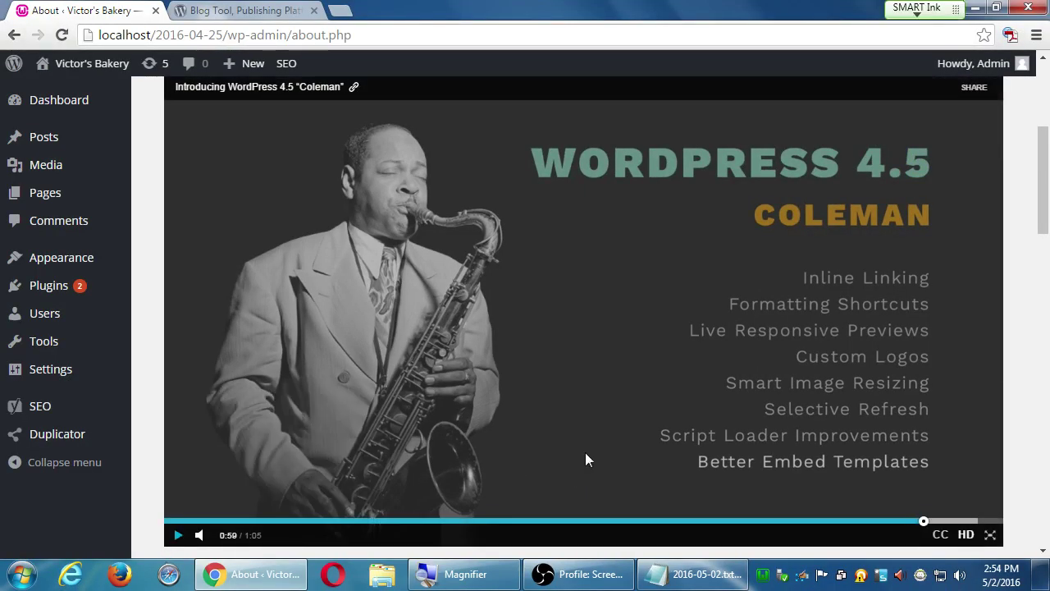
Step: Examine the Editing Improvements, customization and Under the Hood sections of the WordPress 4.5.1 welcome page
scroll(720, 450, "down", 6)
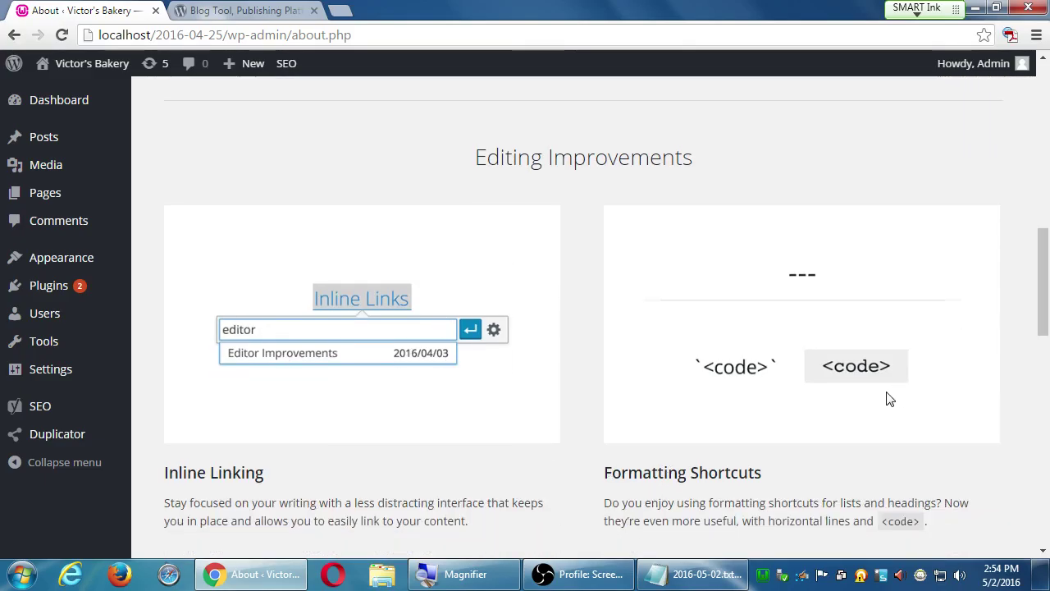
scroll(680, 339, "down", 6)
scroll(542, 310, "down", 4)
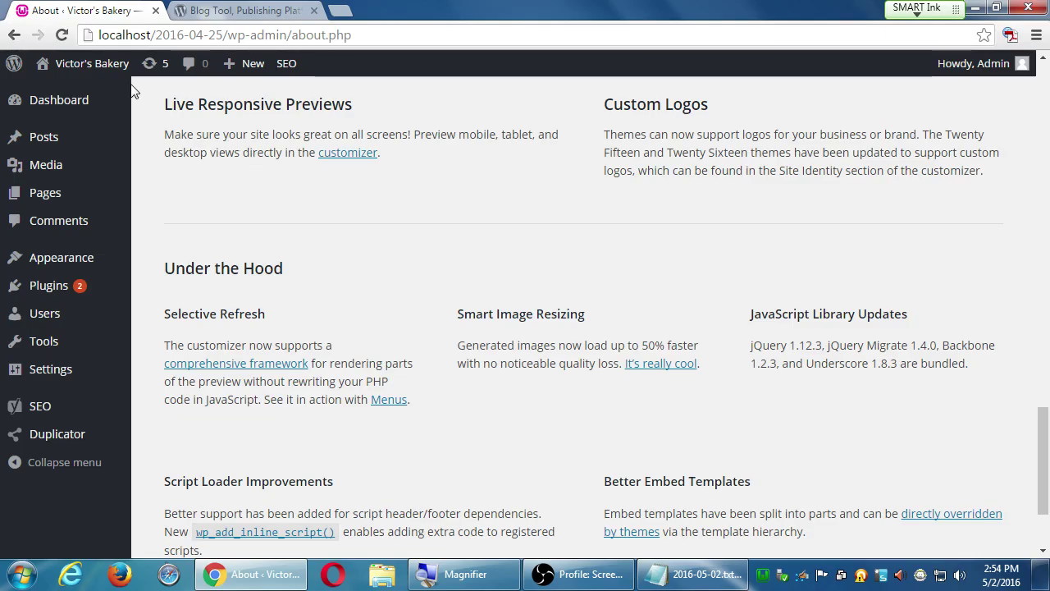
Step: Test the updated site by visiting its front end and checking the home and About Us pages
mouse_move(90, 66)
left_click(88, 97)
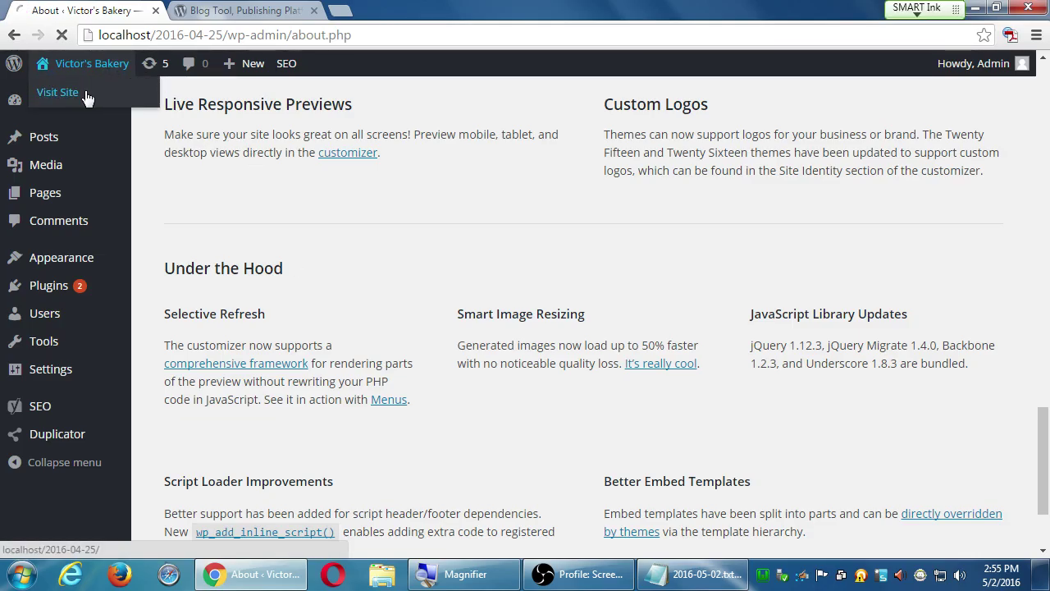
scroll(420, 214, "down", 3)
scroll(420, 218, "up", 3)
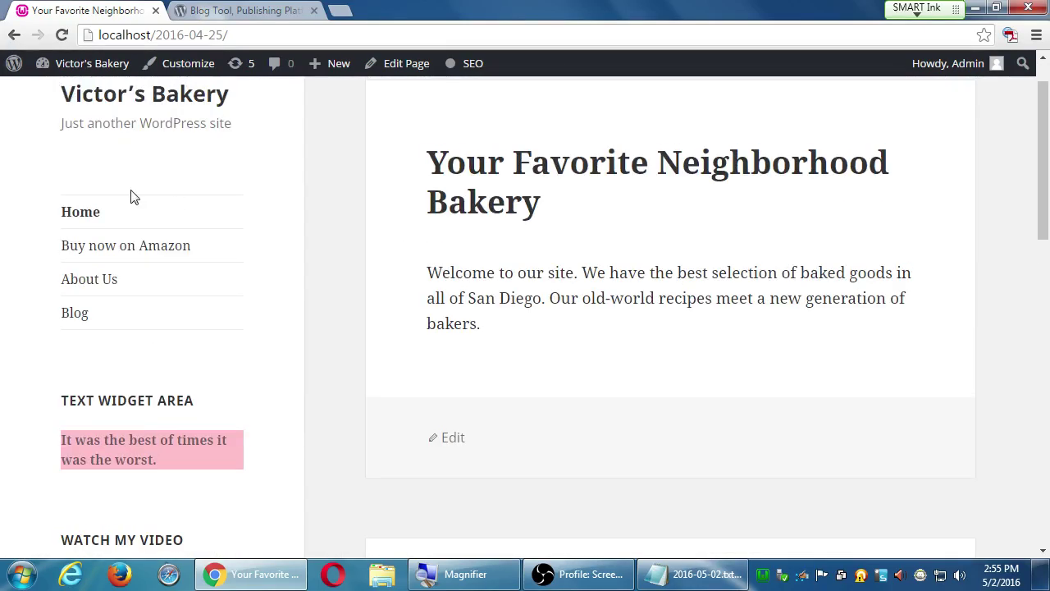
left_click(148, 280)
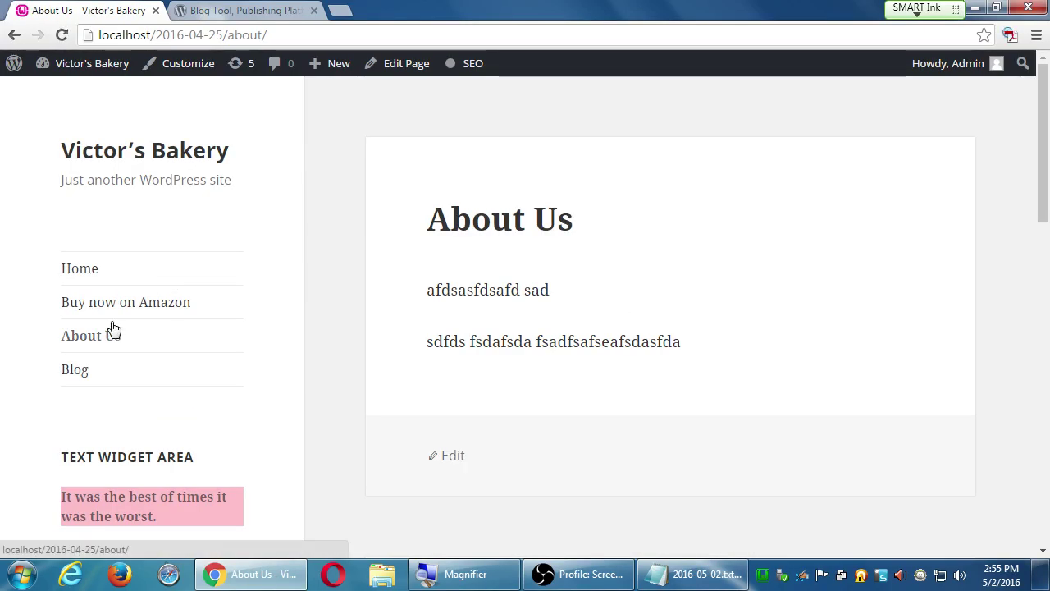
left_click(150, 160)
Step: Review the backup, core update and site test items of the safe update path in Notepad, ending back in the browser
left_click(679, 576)
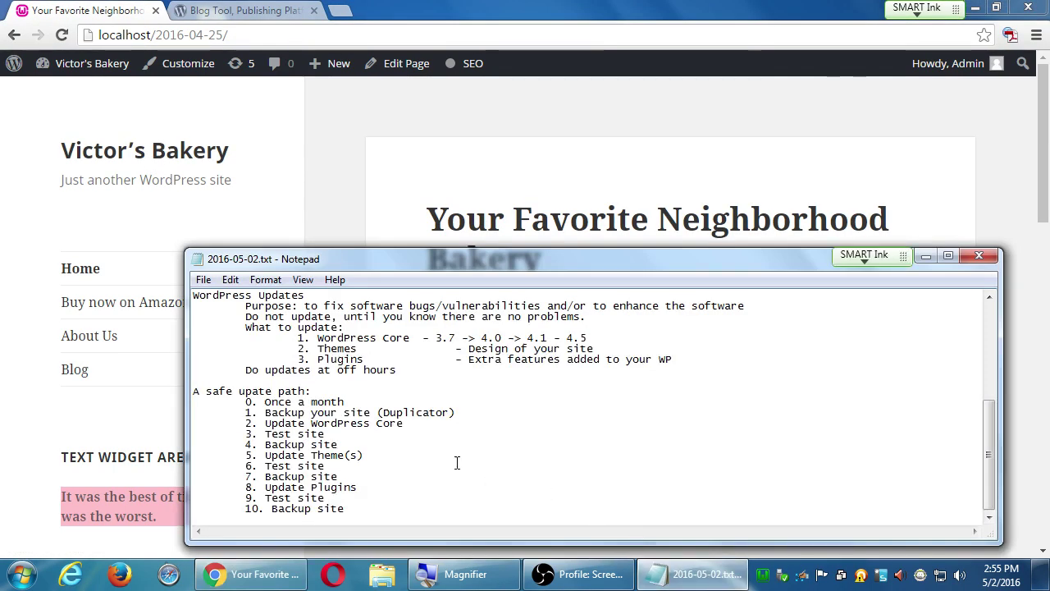
left_click_drag(295, 416, 311, 444)
left_click(332, 423)
left_click(351, 169)
Step: Open the WordPress Updates page and examine the plugin updates and the Twenty Fifteen, Twenty Fourteen and Twenty Thirteen theme updates
left_click(235, 64)
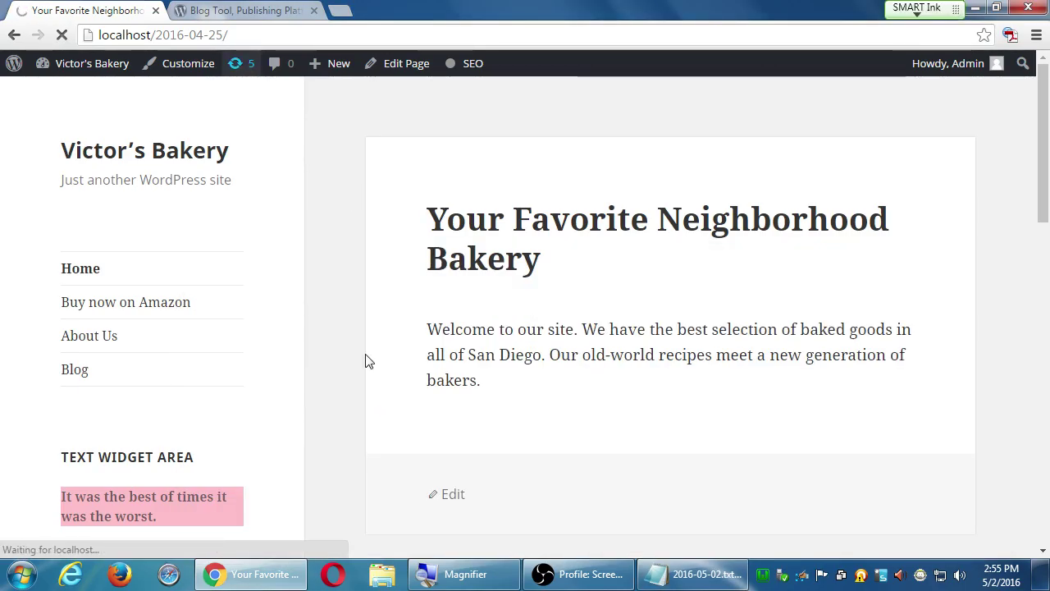
scroll(361, 380, "down", 2)
scroll(356, 383, "down", 6)
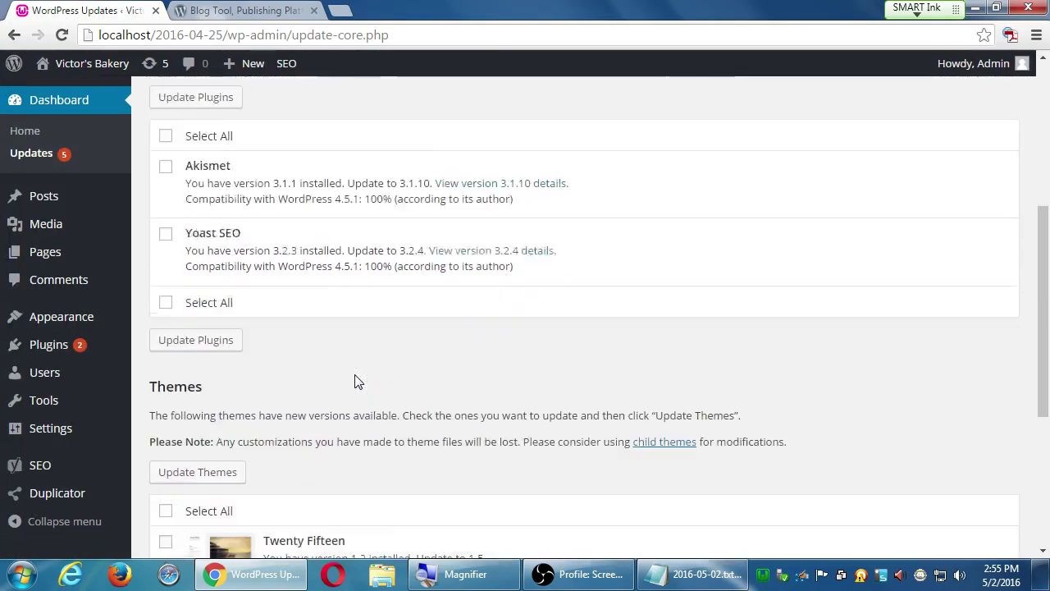
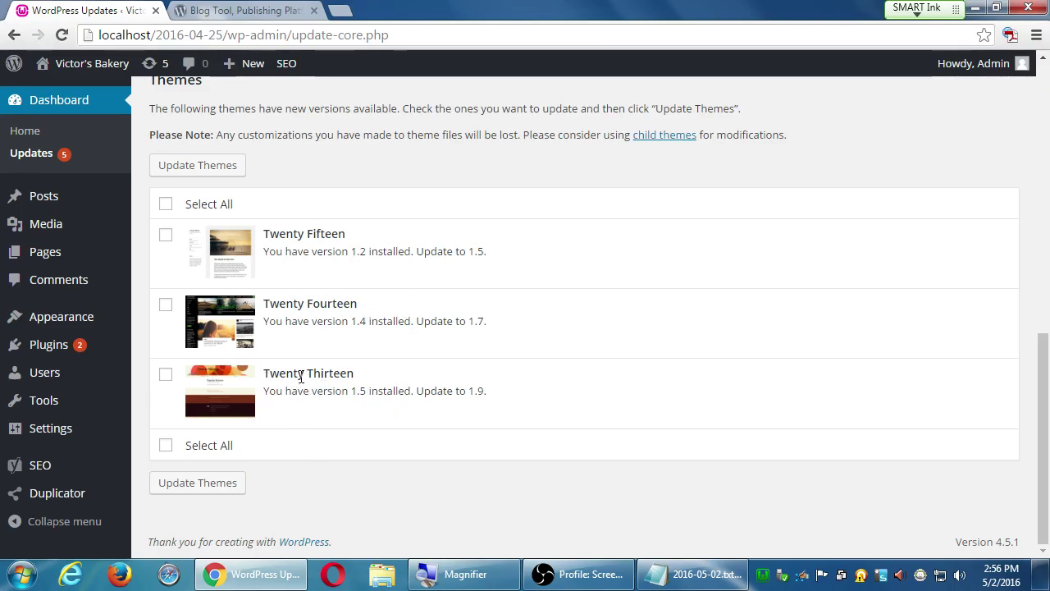
left_click_drag(298, 374, 336, 375)
left_click_drag(306, 303, 333, 303)
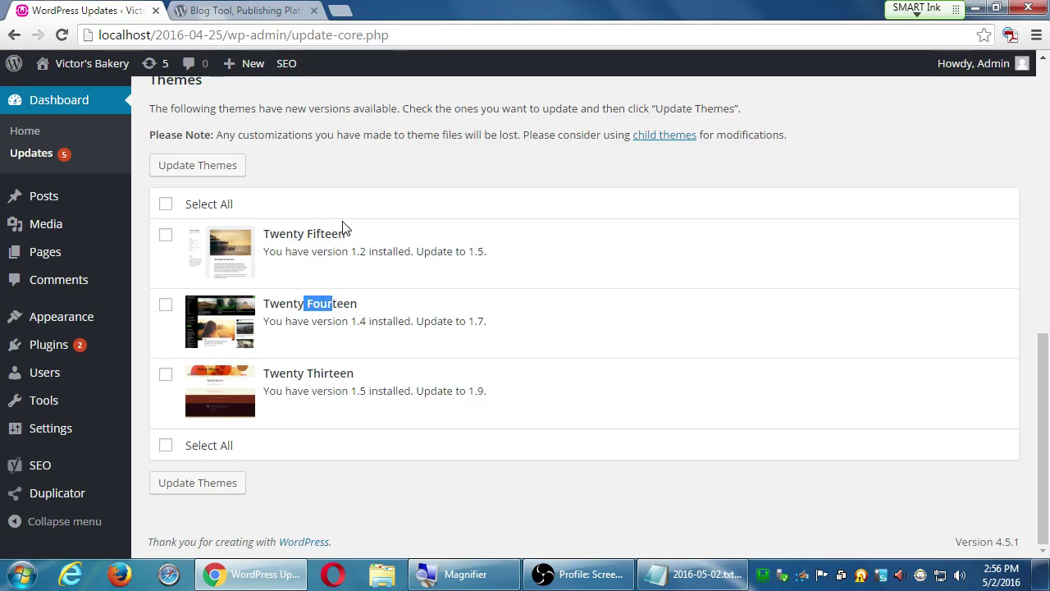
left_click(358, 283)
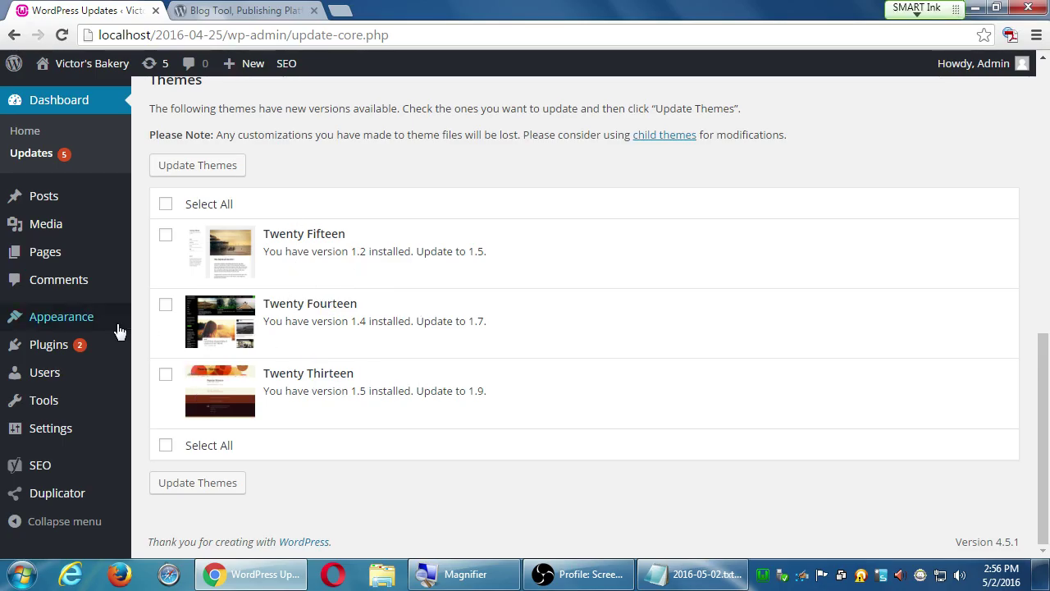
Step: Open the installed themes page and examine the details of the Twenty Thirteen theme
mouse_move(110, 331)
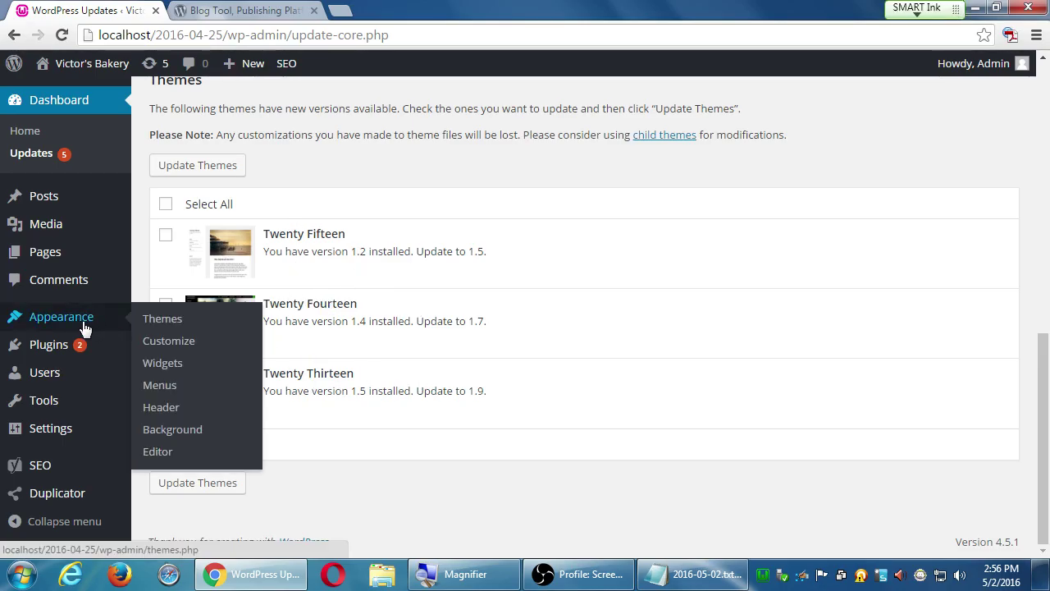
left_click(154, 328)
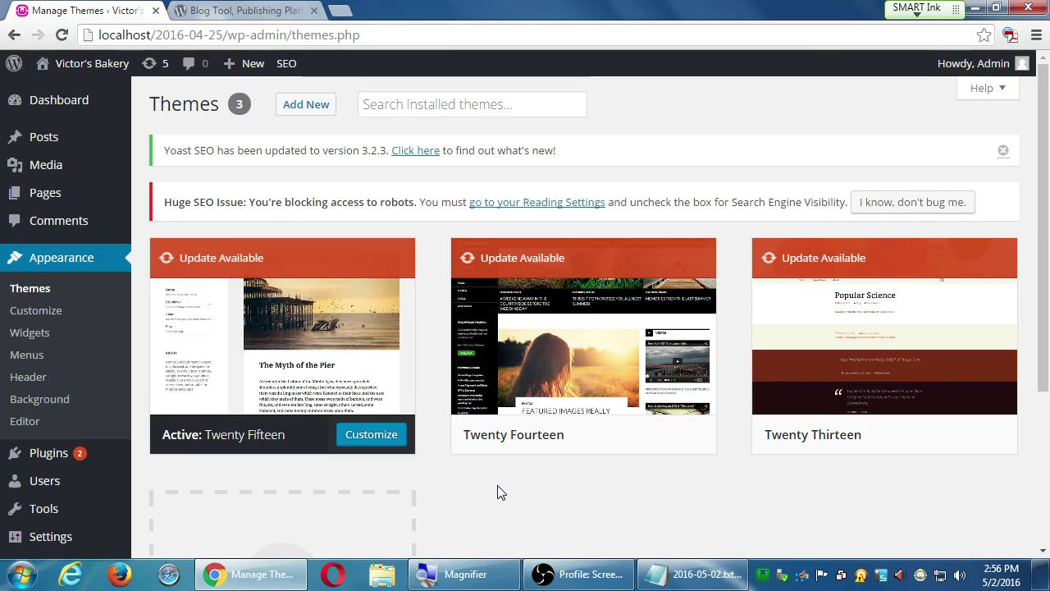
mouse_move(808, 398)
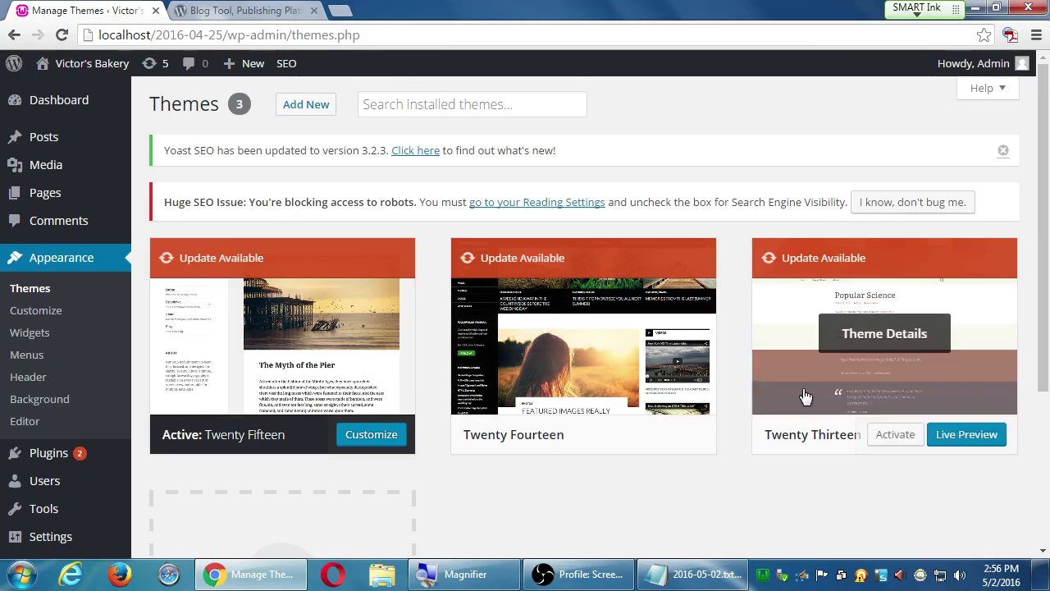
left_click(857, 347)
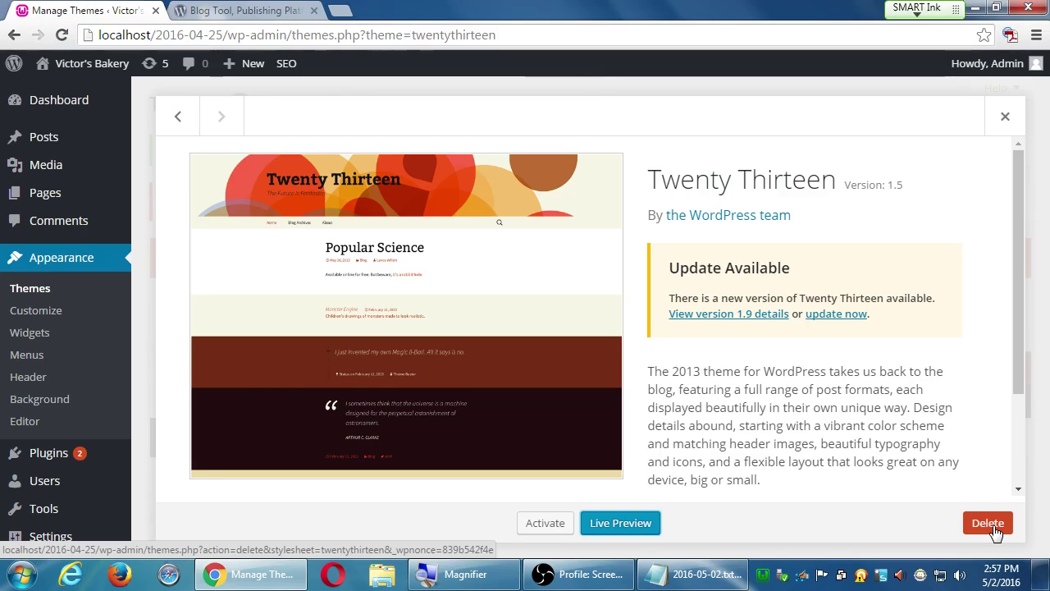
key("Escape")
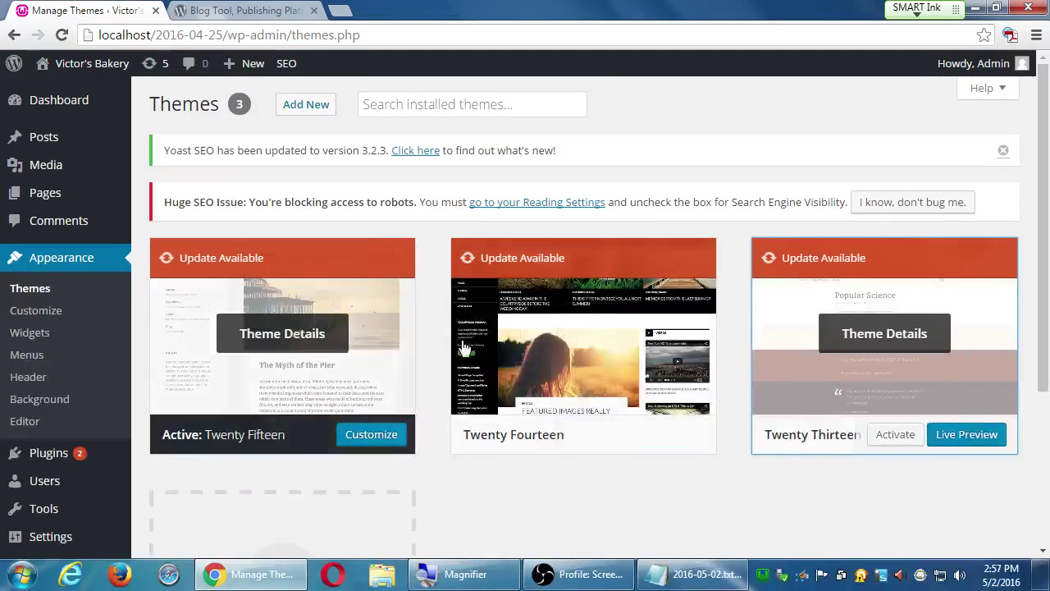
Step: Delete the Twenty Thirteen theme from its theme details
left_click(909, 334)
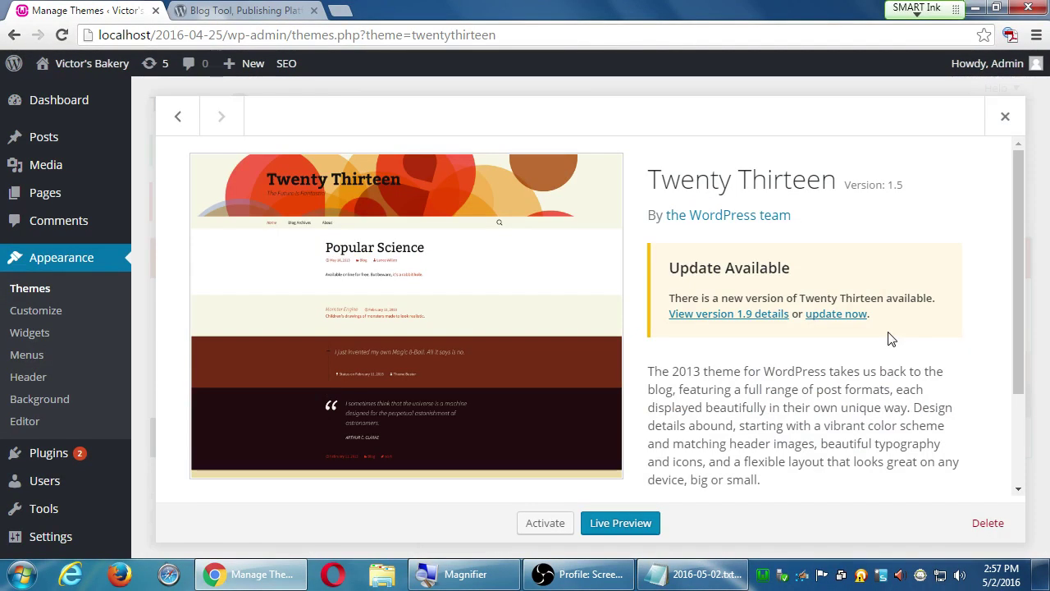
left_click(985, 523)
left_click(582, 161)
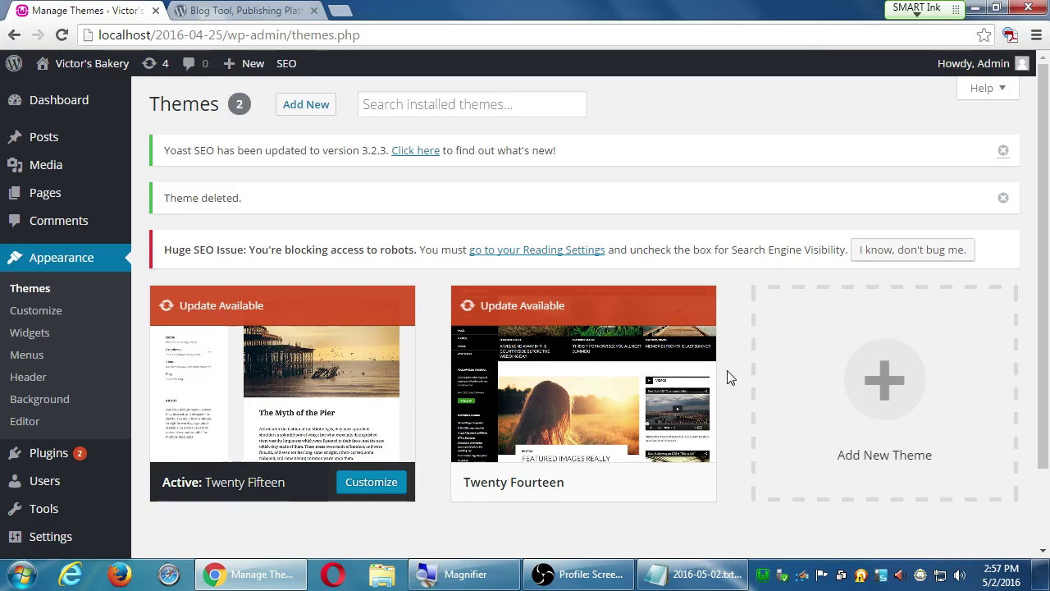
Step: Compare the Twenty Fifteen and Twenty Fourteen themes and view the details of the active Twenty Fifteen theme
mouse_move(321, 416)
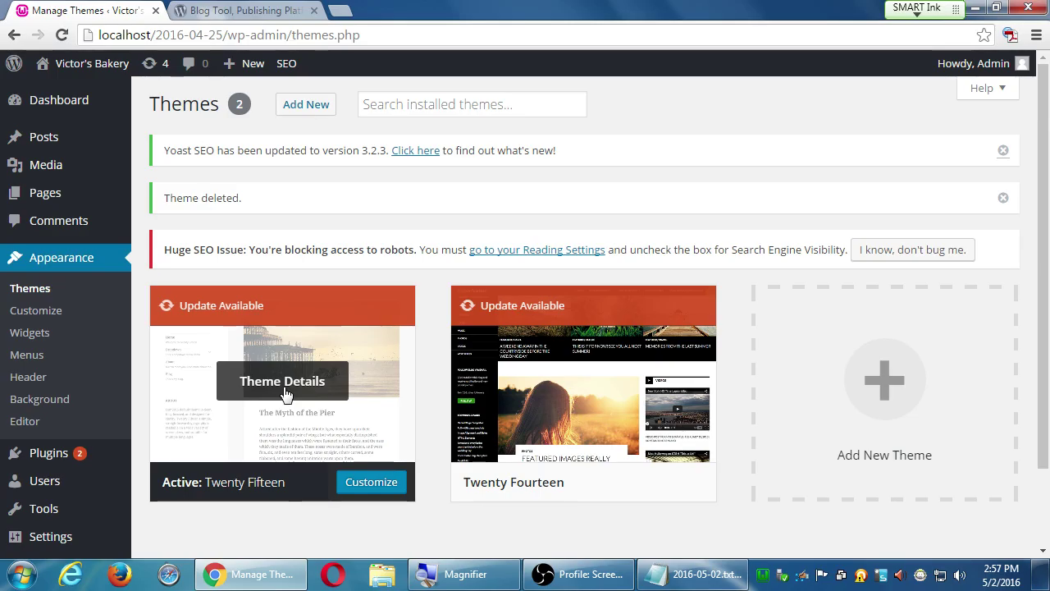
mouse_move(699, 345)
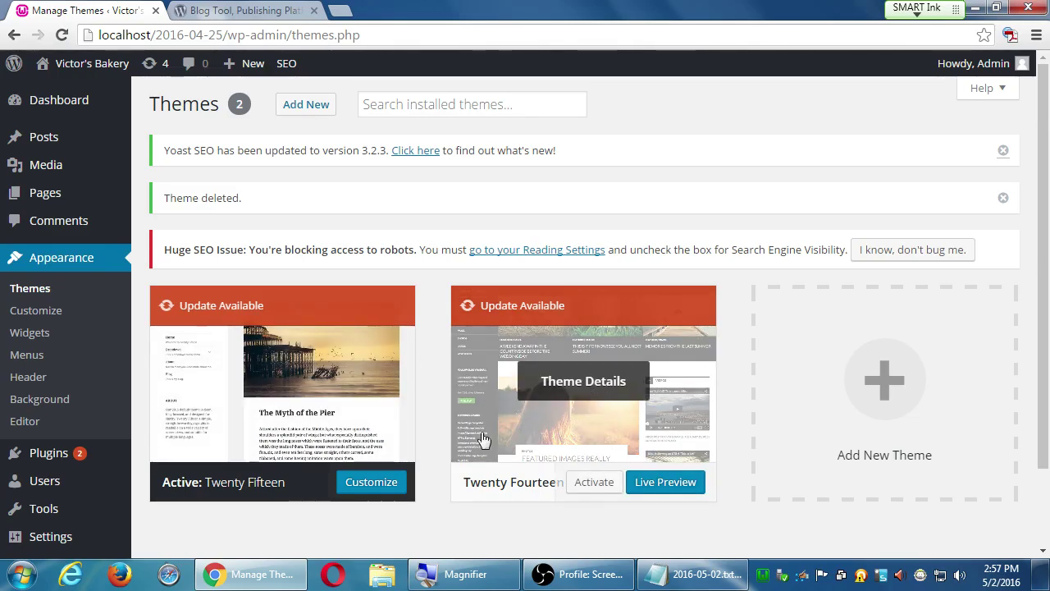
mouse_move(270, 427)
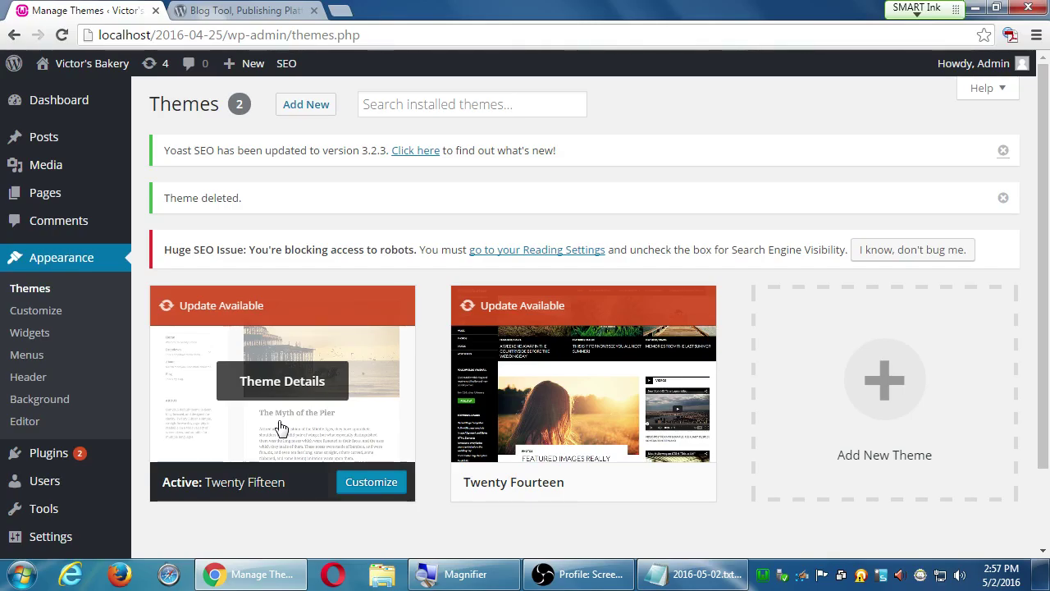
mouse_move(577, 404)
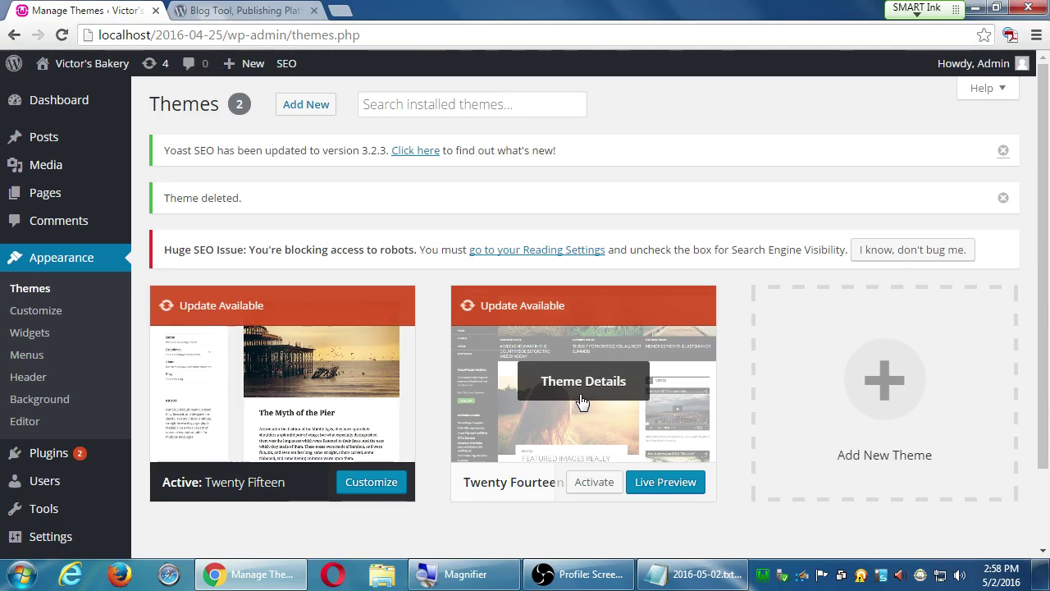
left_click(273, 391)
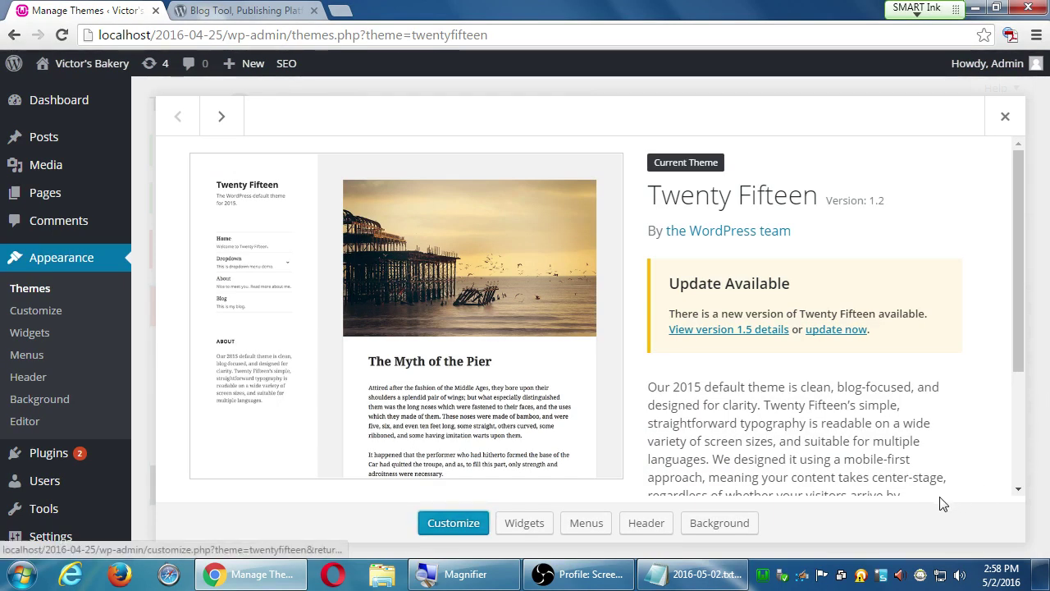
left_click(1005, 117)
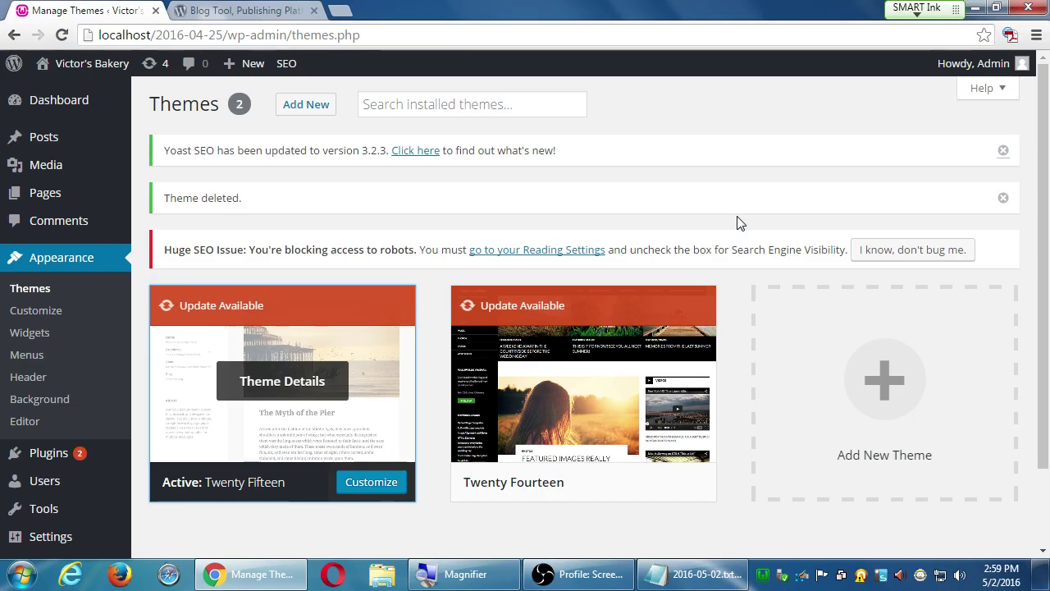
Step: Update both the Twenty Fifteen and Twenty Fourteen themes from the WordPress Updates page
left_click(148, 72)
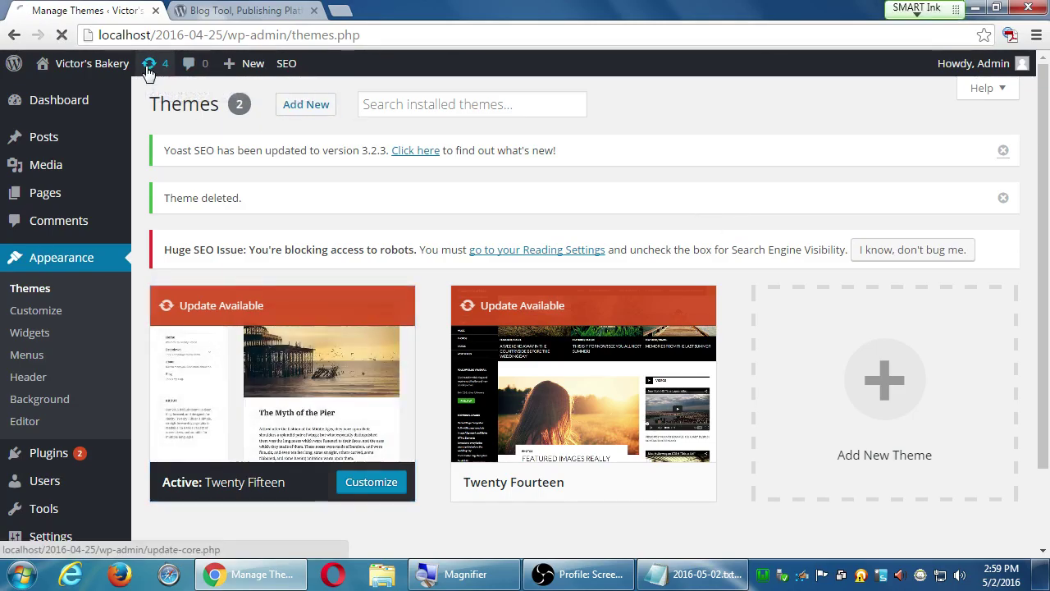
scroll(356, 356, "down", 4)
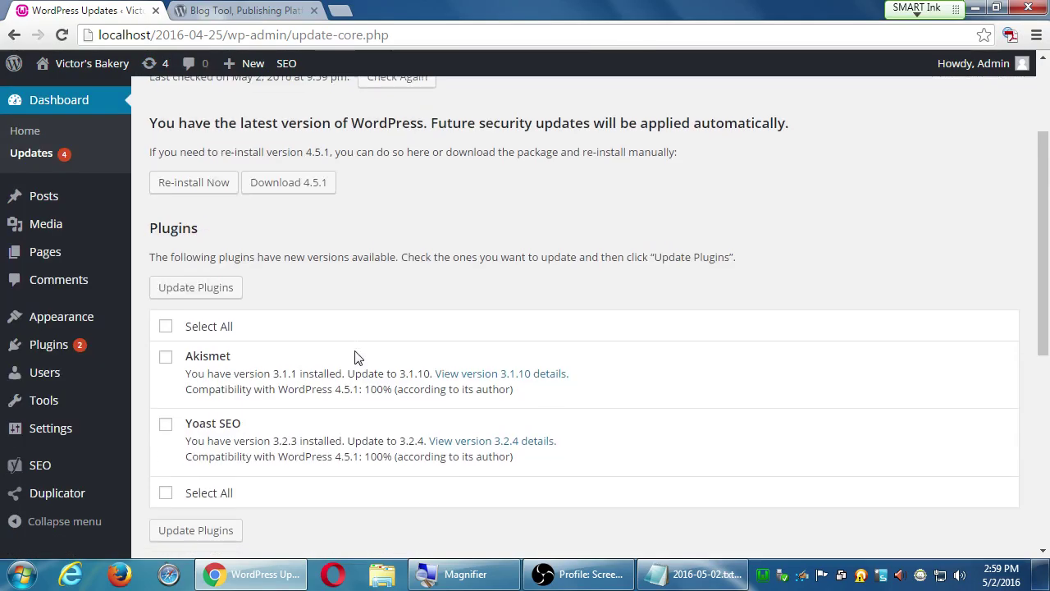
scroll(356, 356, "down", 4)
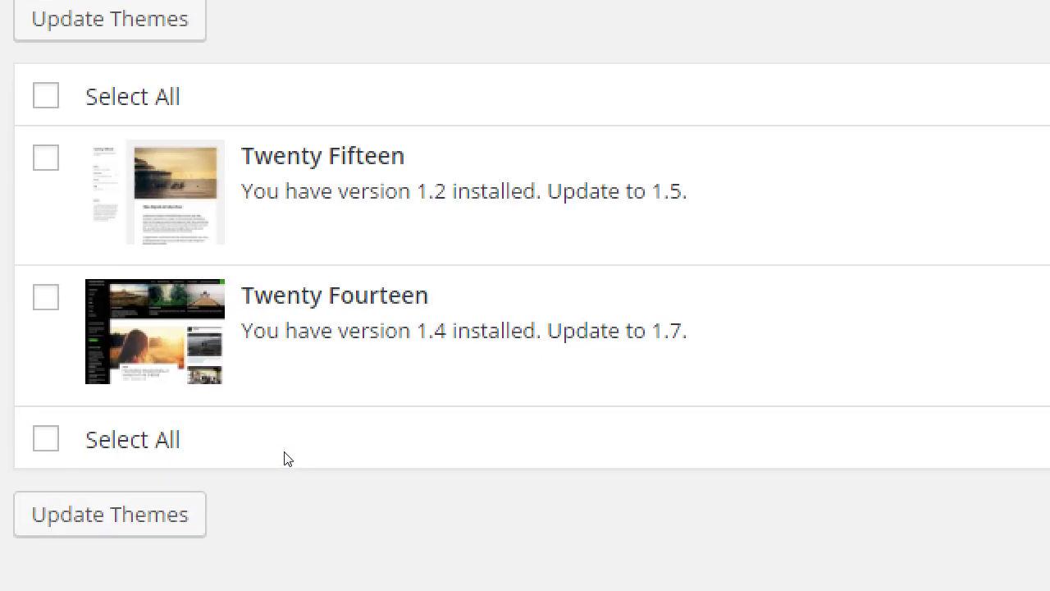
key("space")
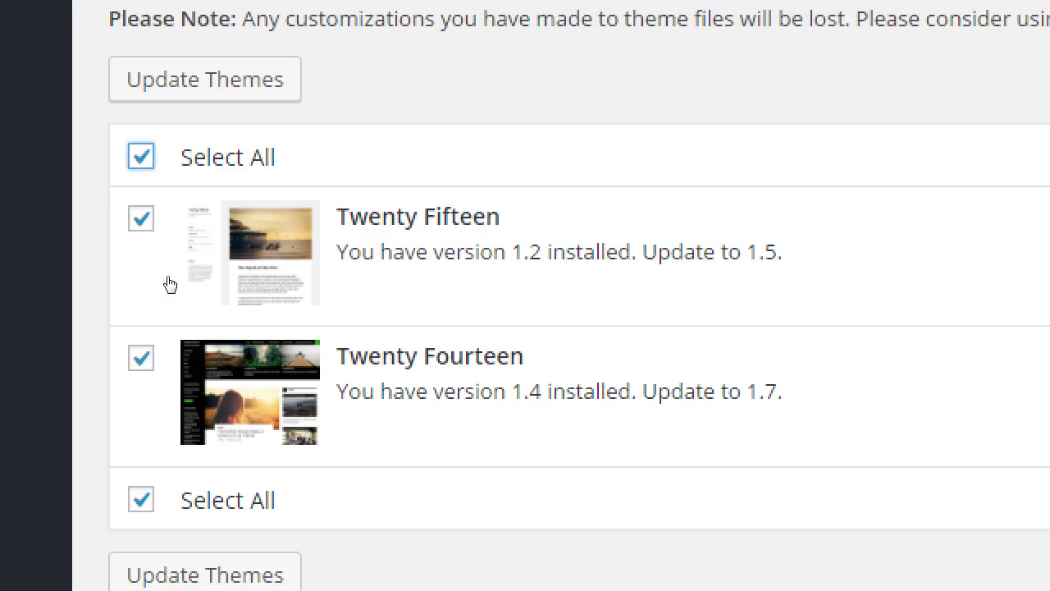
key("shift+Tab")
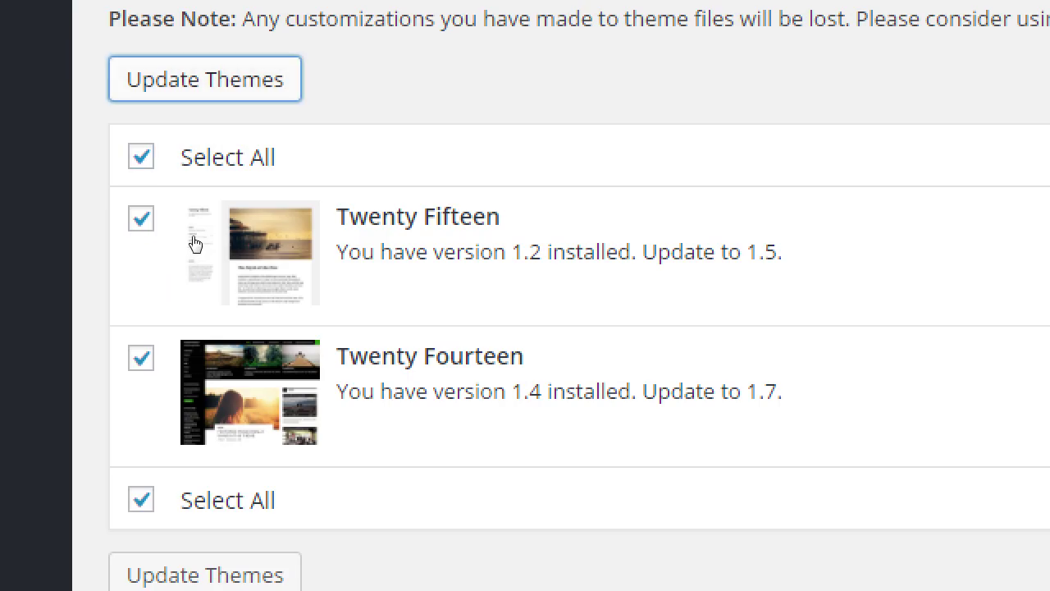
key("Return")
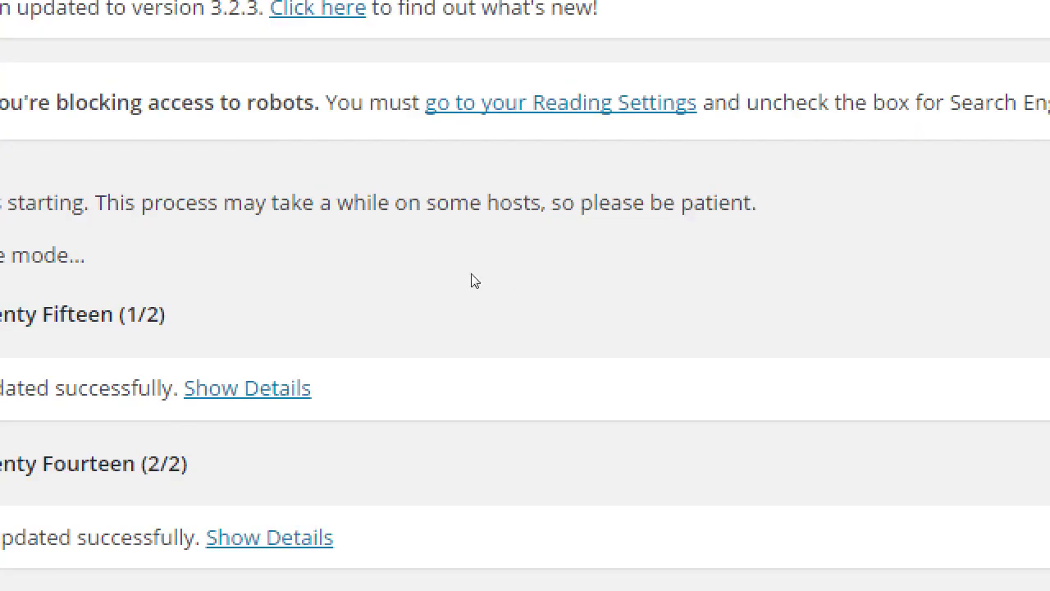
Step: Review the theme update log, including the lines about enabling and disabling Maintenance mode
mouse_move(123, 316)
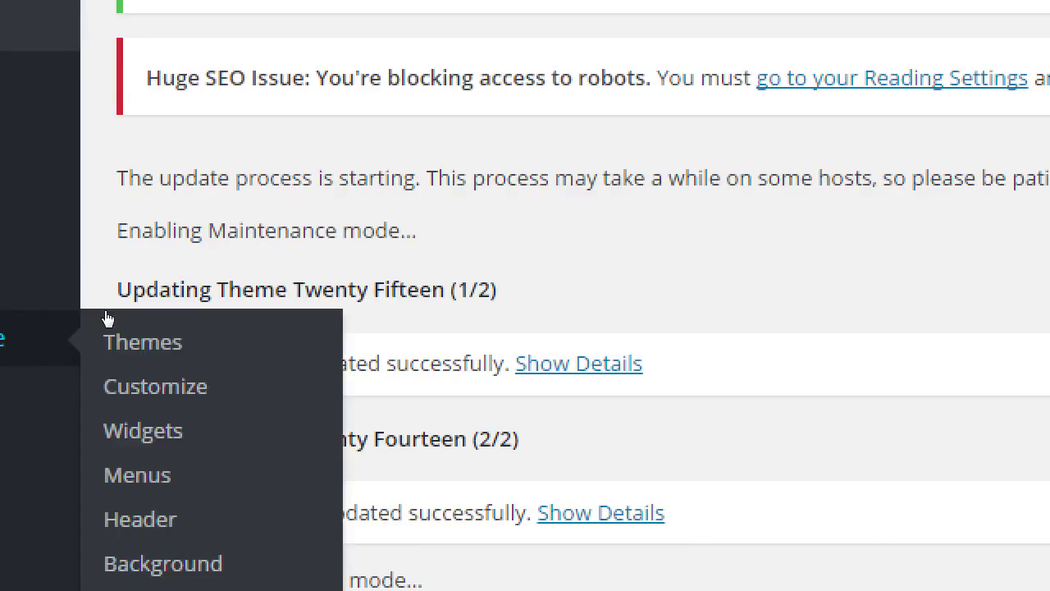
left_click_drag(237, 255, 259, 256)
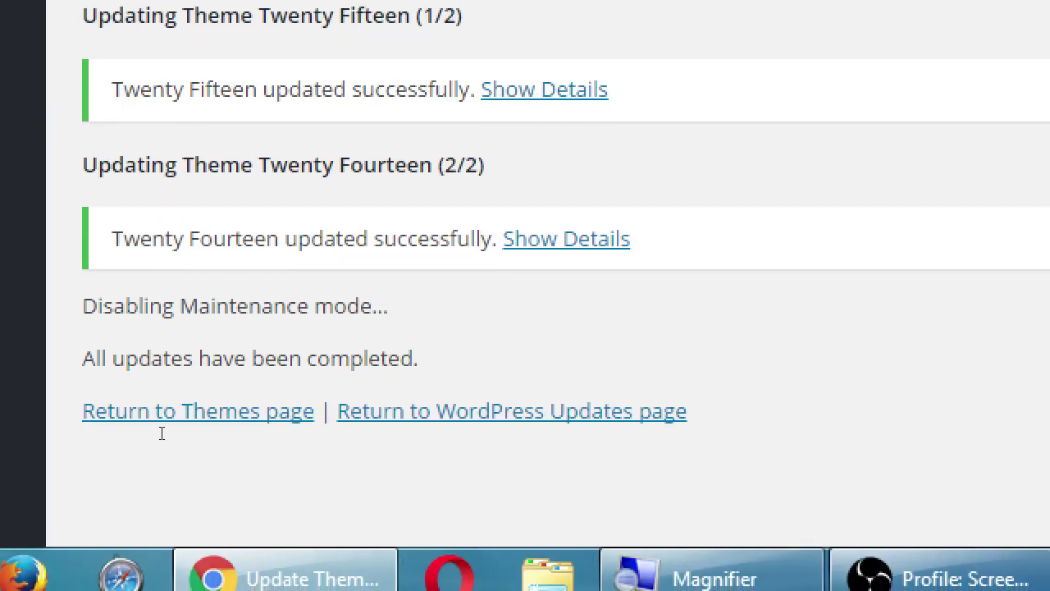
left_click_drag(161, 433, 275, 446)
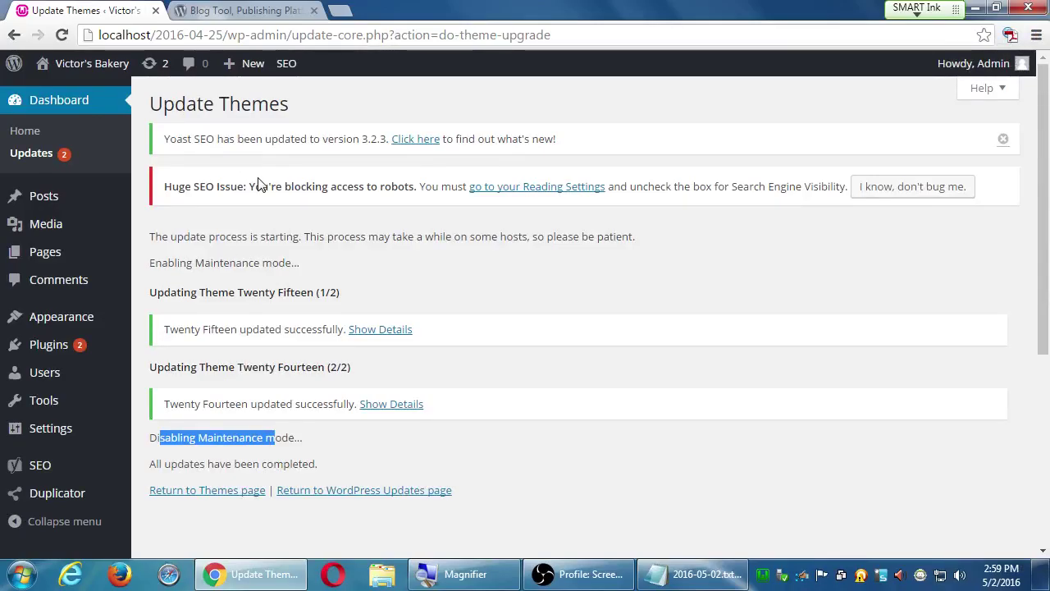
Step: Test the site after the theme updates by visiting its front end and checking the whole home page
mouse_move(92, 80)
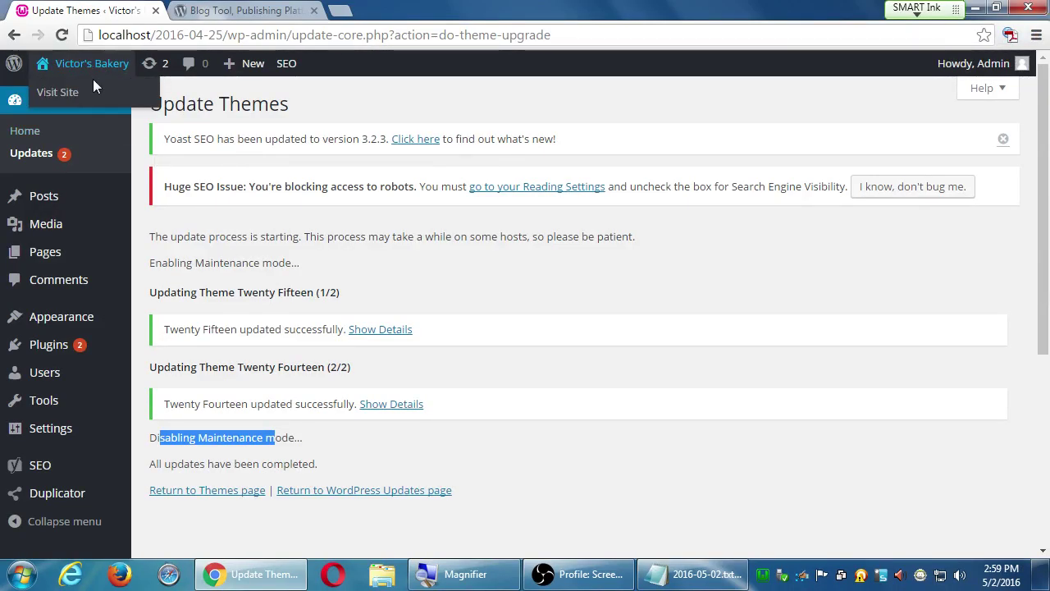
left_click(91, 97)
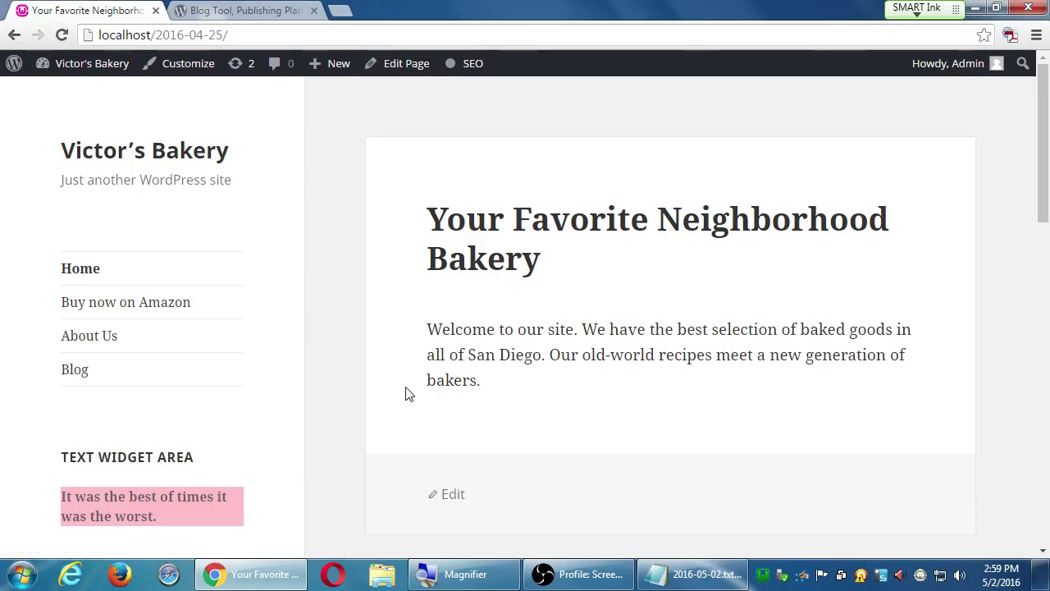
scroll(426, 390, "down", 3)
scroll(446, 386, "down", 2)
scroll(447, 384, "up", 5)
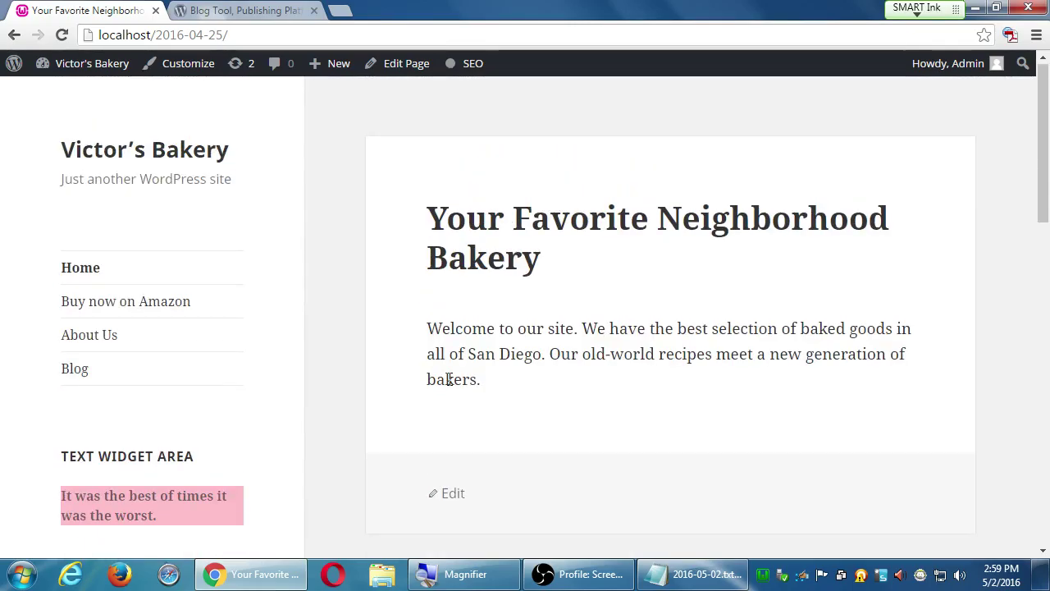
Step: Return to the WordPress Updates page and examine the available Akismet and Yoast SEO plugin updates
mouse_move(86, 63)
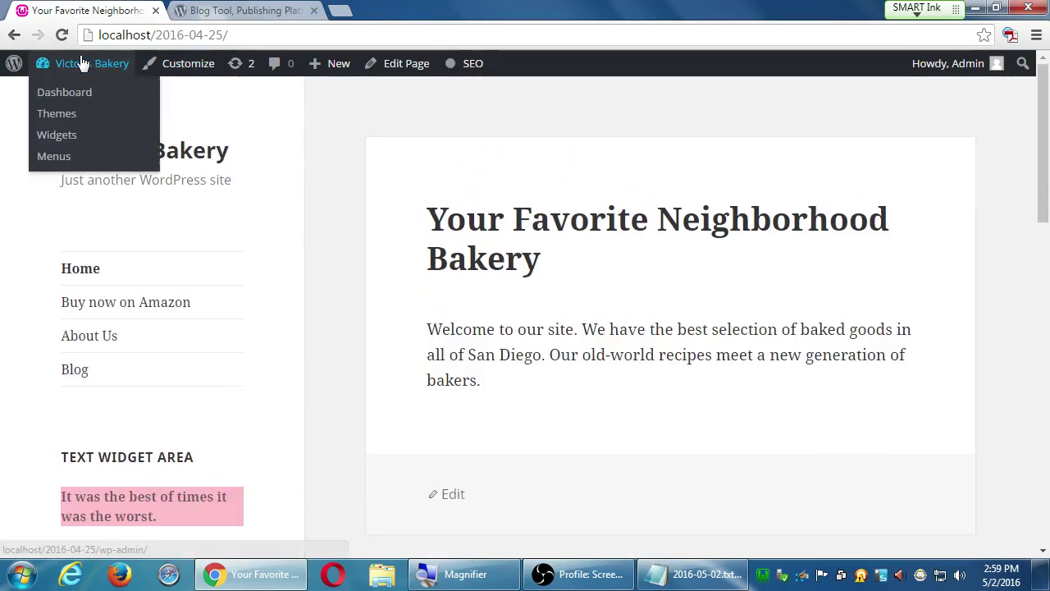
left_click(235, 66)
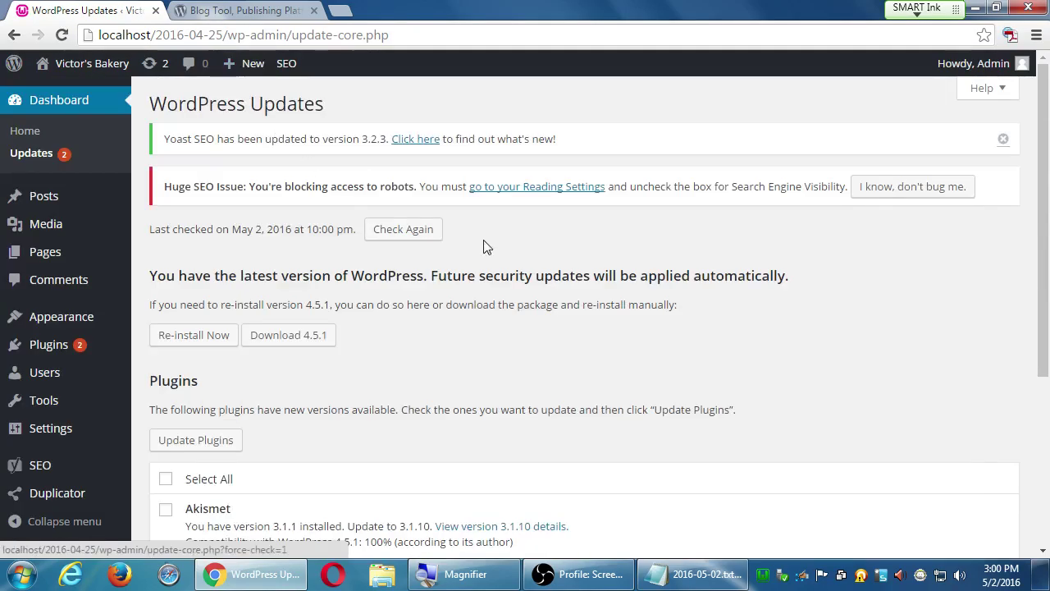
scroll(493, 263, "down", 1)
scroll(500, 271, "down", 2)
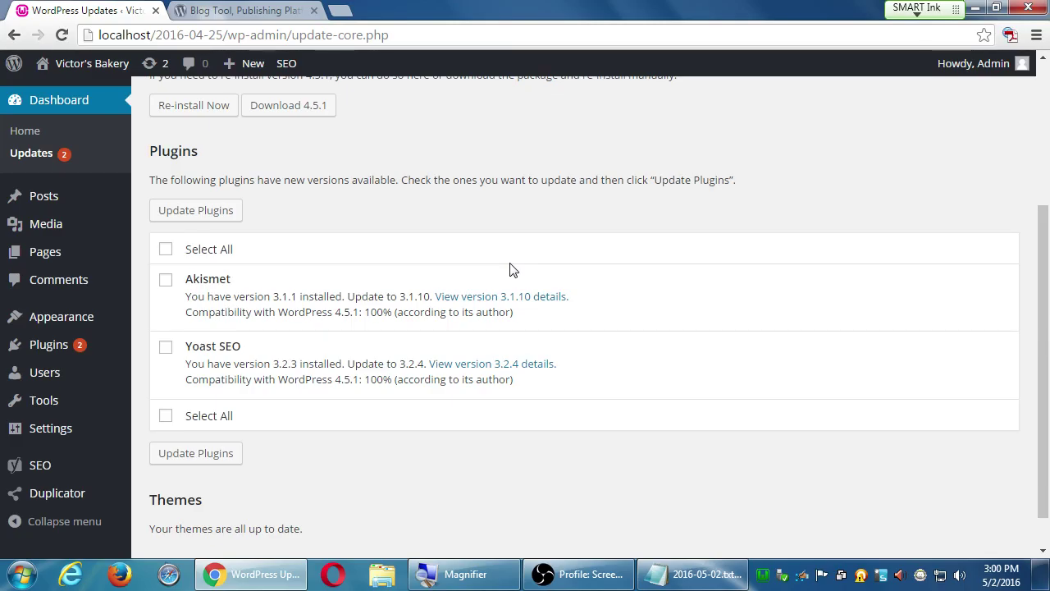
Step: Switch to the Notepad notes and insert an indented line below item 8, Update Plugins
left_click(693, 575)
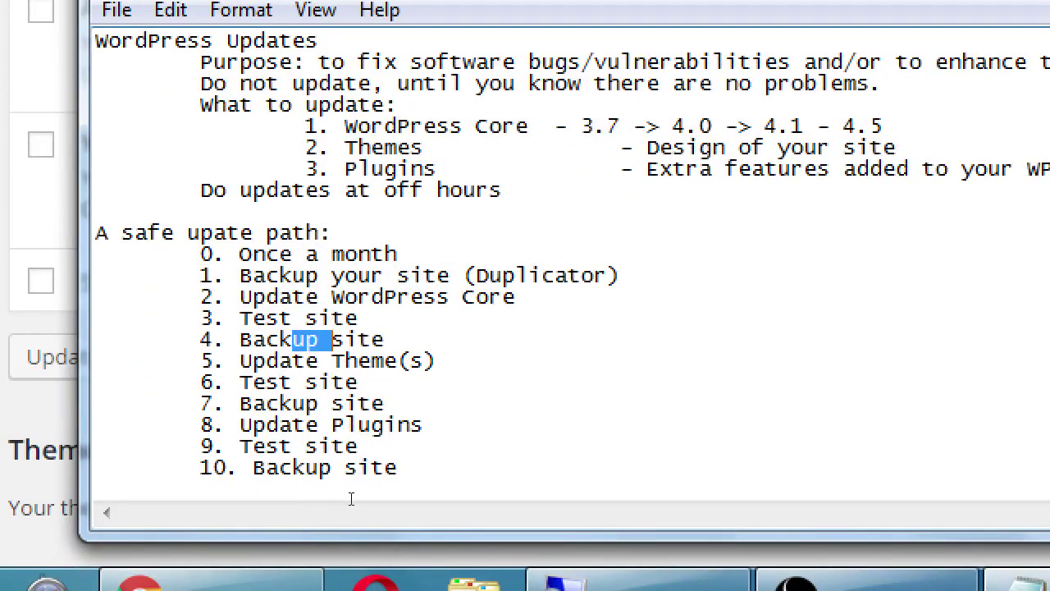
key("Down")
key("Down")
key("Down")
key("Down")
key("End")
key("Return")
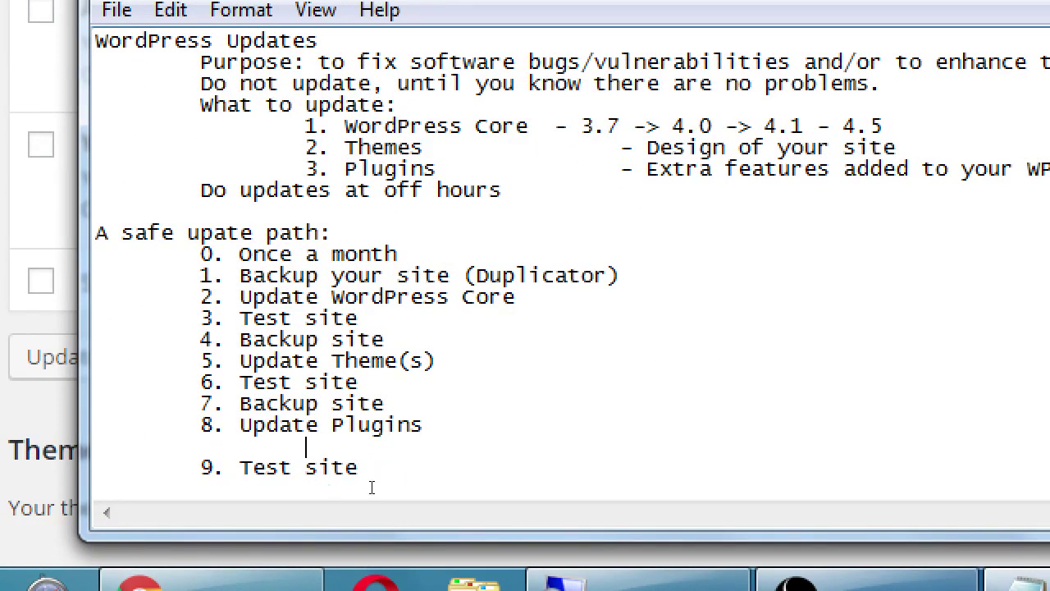
Step: Write the sub-item "8.a Update the most important plugins 1st" on the indented line under Update Plugins
type("2")
key("BackSpace")
type("8.a Update")
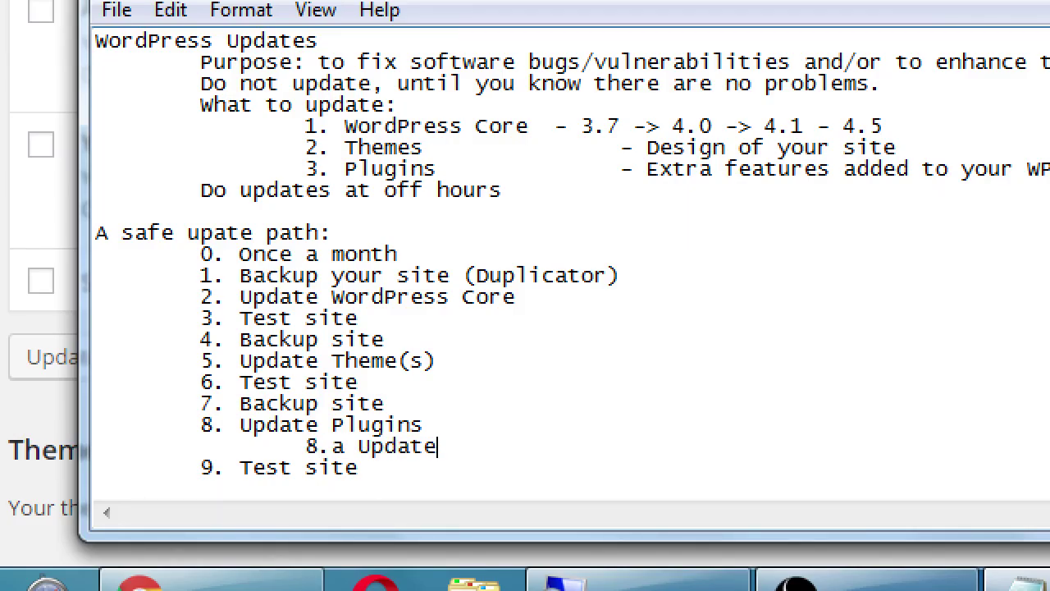
key("Down")
key("Return")
key("Tab")
type("10. Backup site")
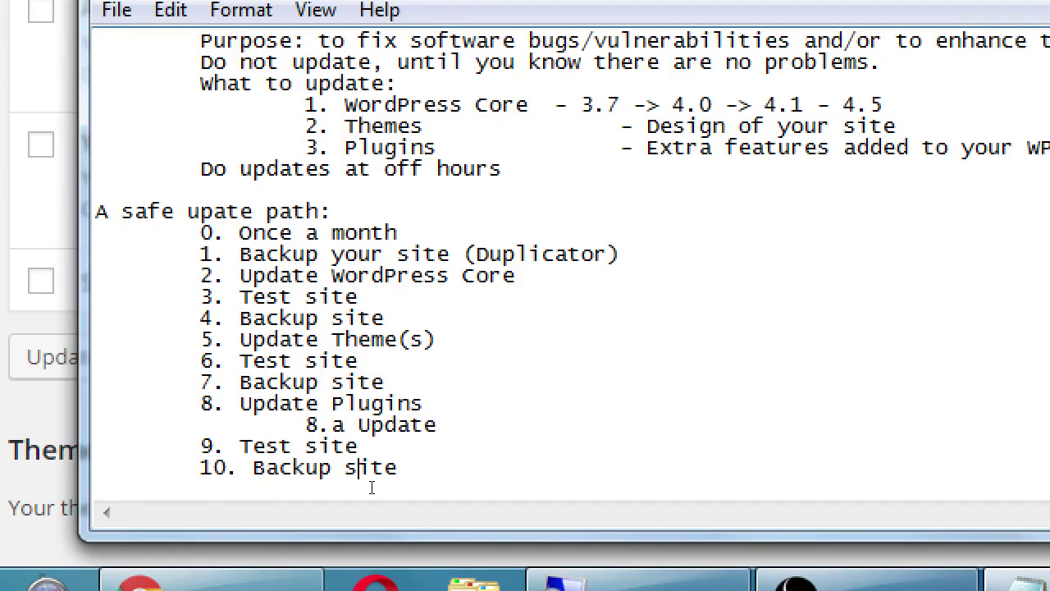
type(" tge nst")
key("ctrl+shift+Left")
key("ctrl+shift+Left")
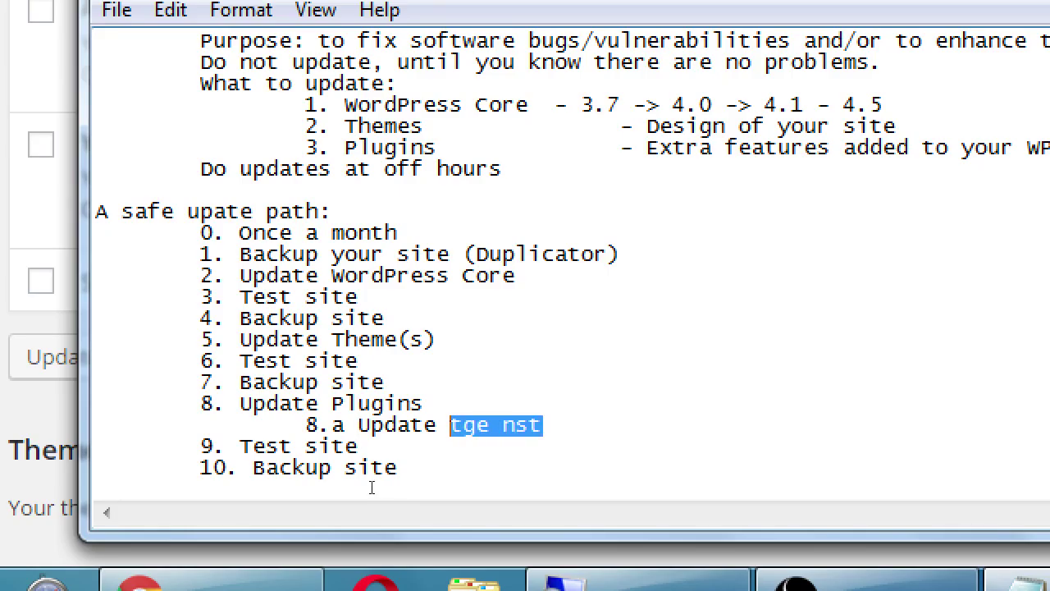
type("the most impo")
key("BackSpace")
key("BackSpace")
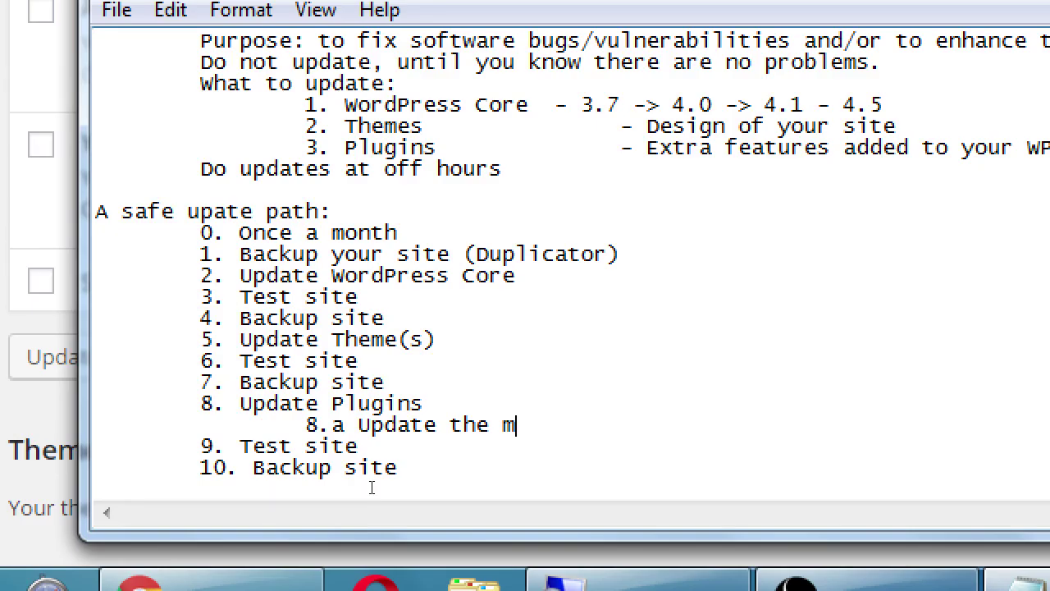
type("ost important plugins 1st")
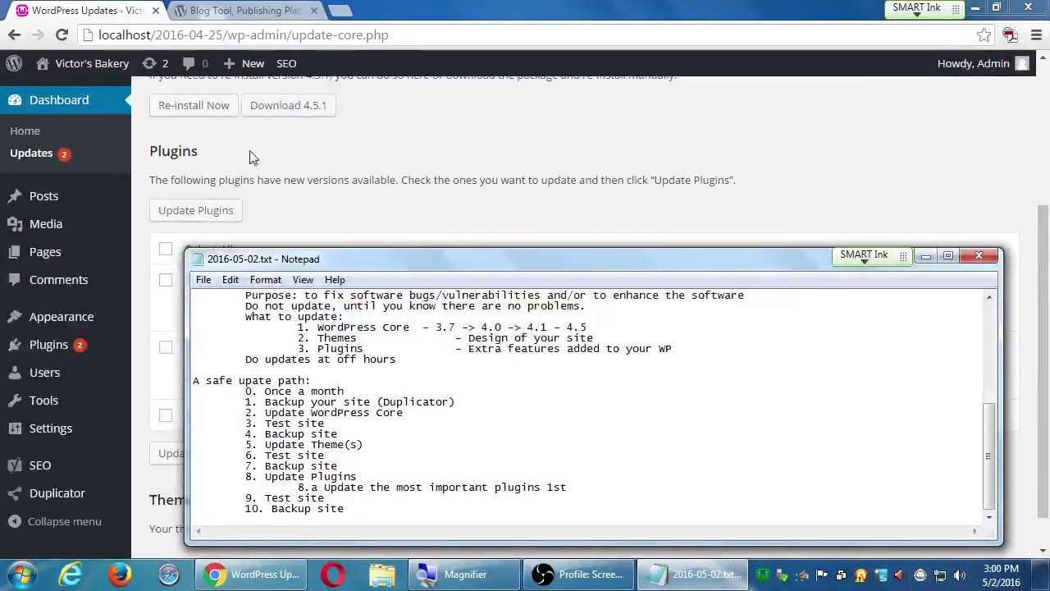
Step: Switch back to the WordPress Updates page and select all the available plugin updates
left_click(327, 177)
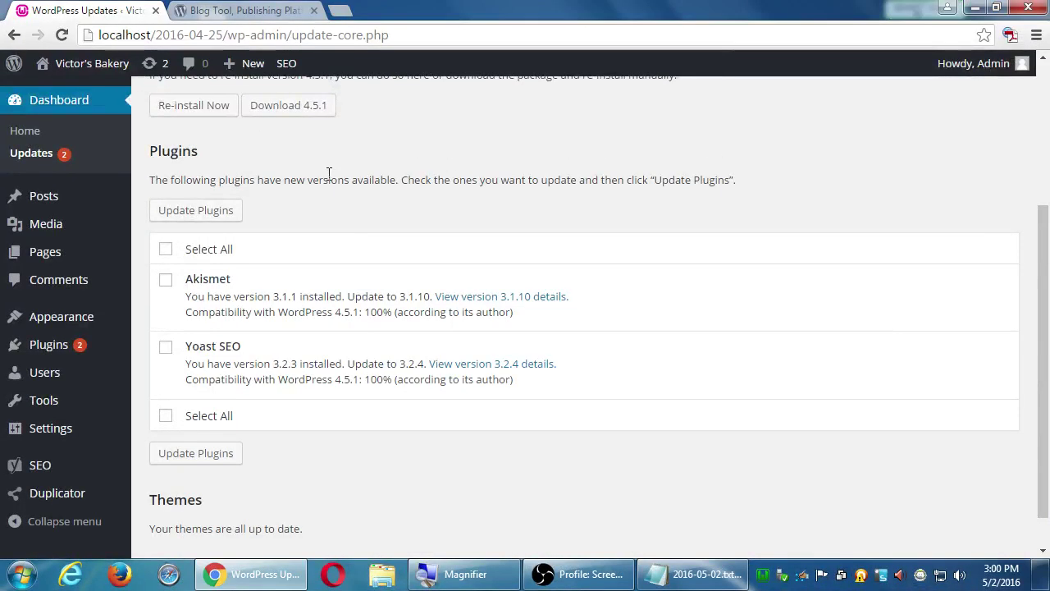
left_click(165, 249)
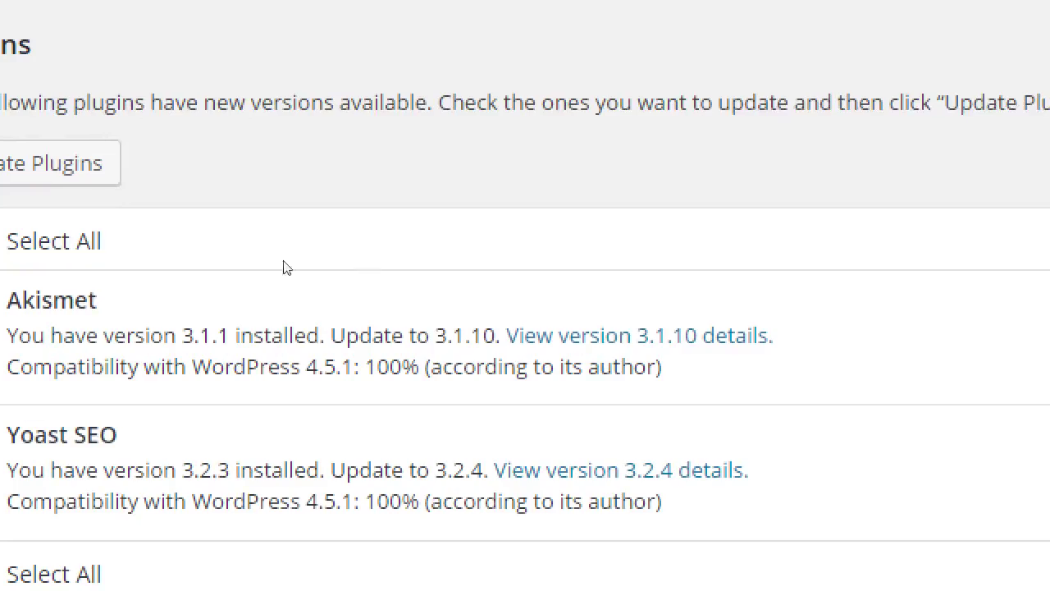
mouse_move(82, 251)
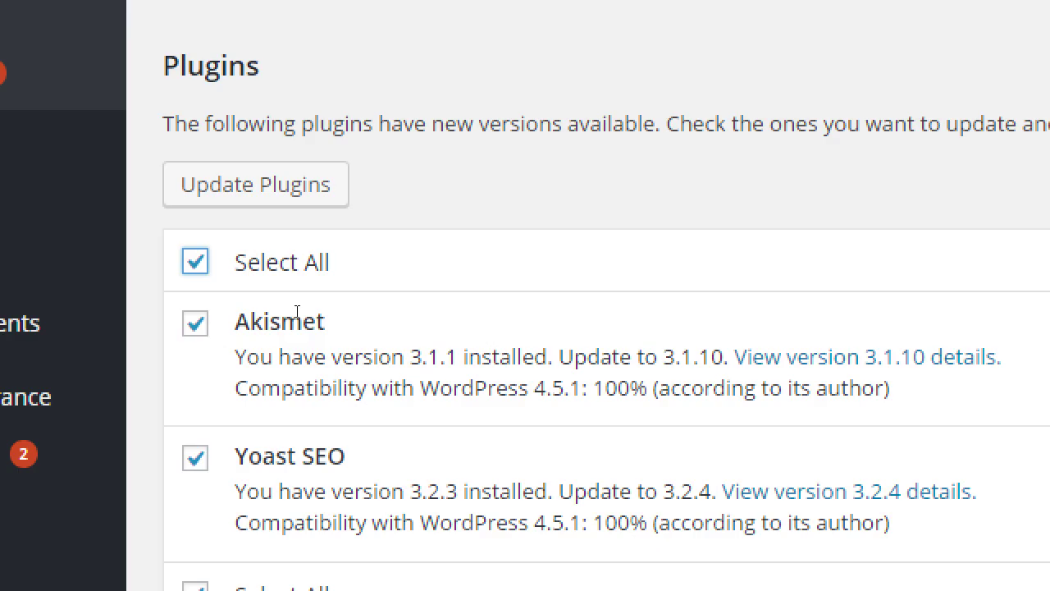
key("super+minus")
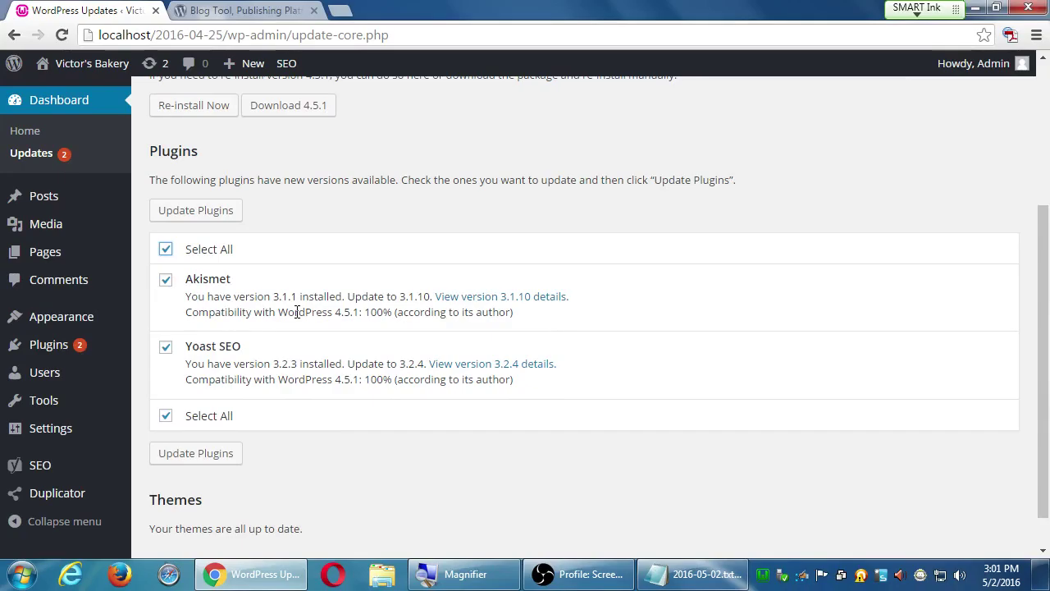
Step: Deselect all the plugins, select only Akismet, and update it
left_click(167, 250)
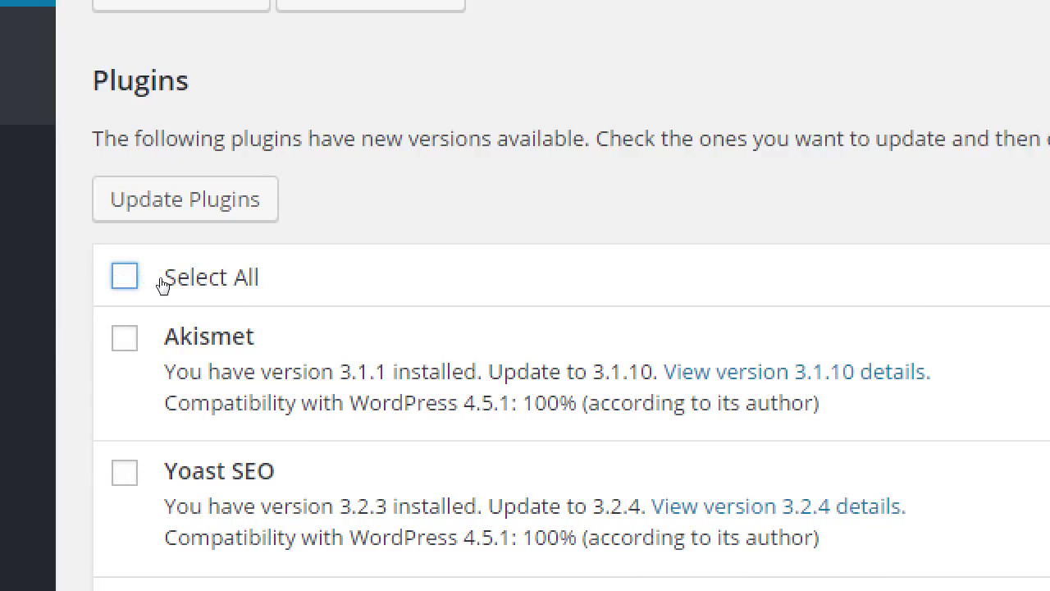
key("Tab")
key("space")
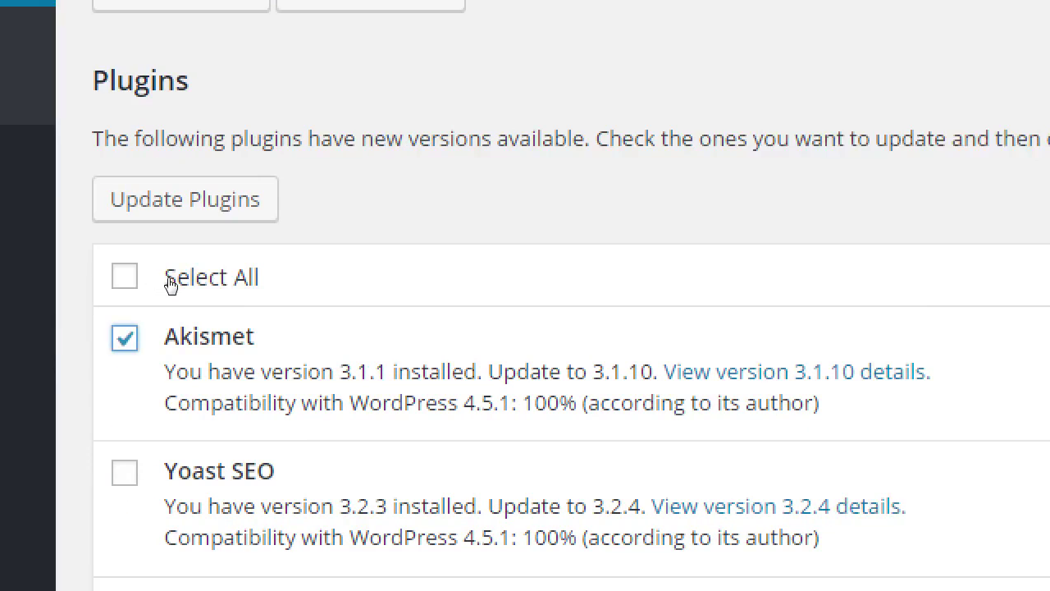
left_click(227, 222)
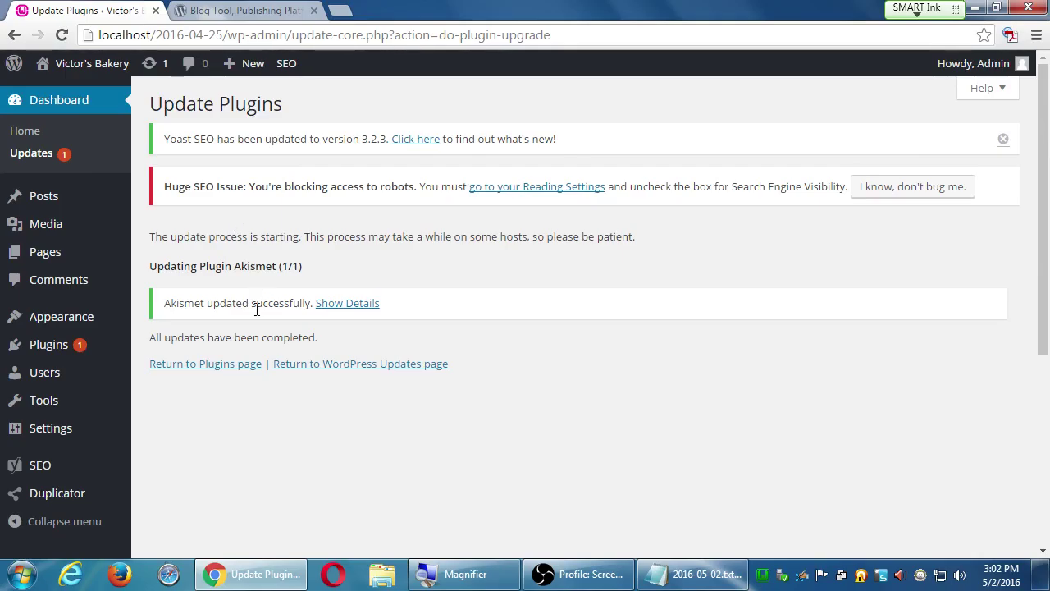
Step: Return to the WordPress Updates page and select the Yoast SEO plugin for updating
left_click(368, 364)
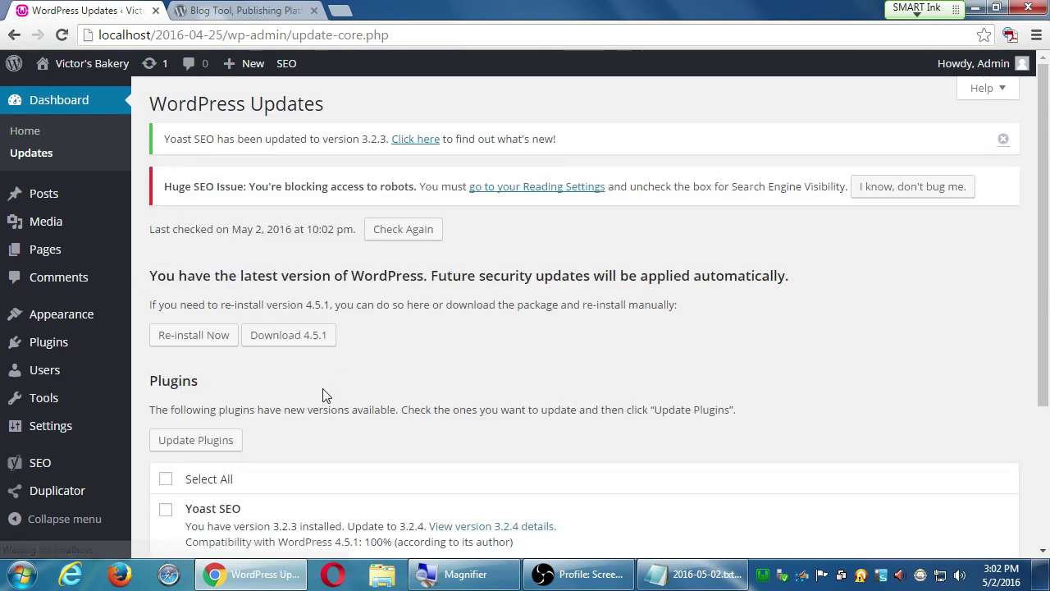
scroll(184, 464, "down", 1)
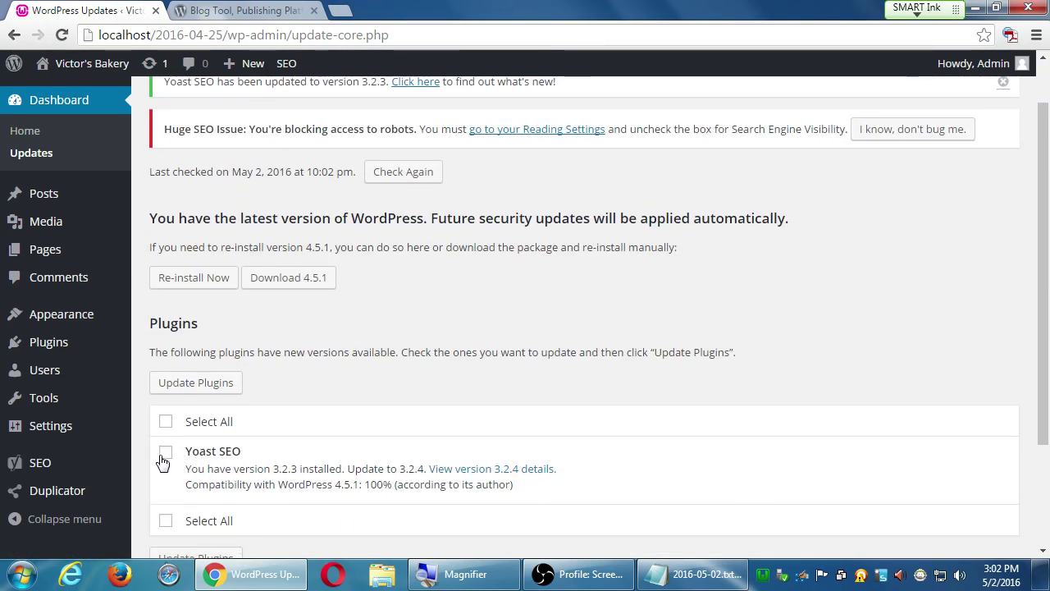
left_click(165, 452)
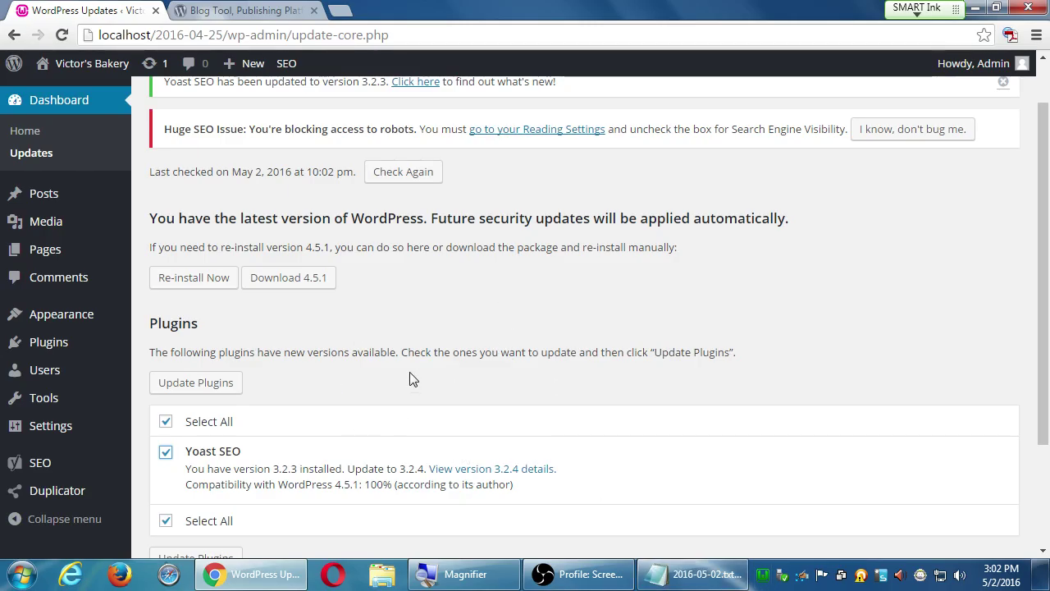
left_click(577, 572)
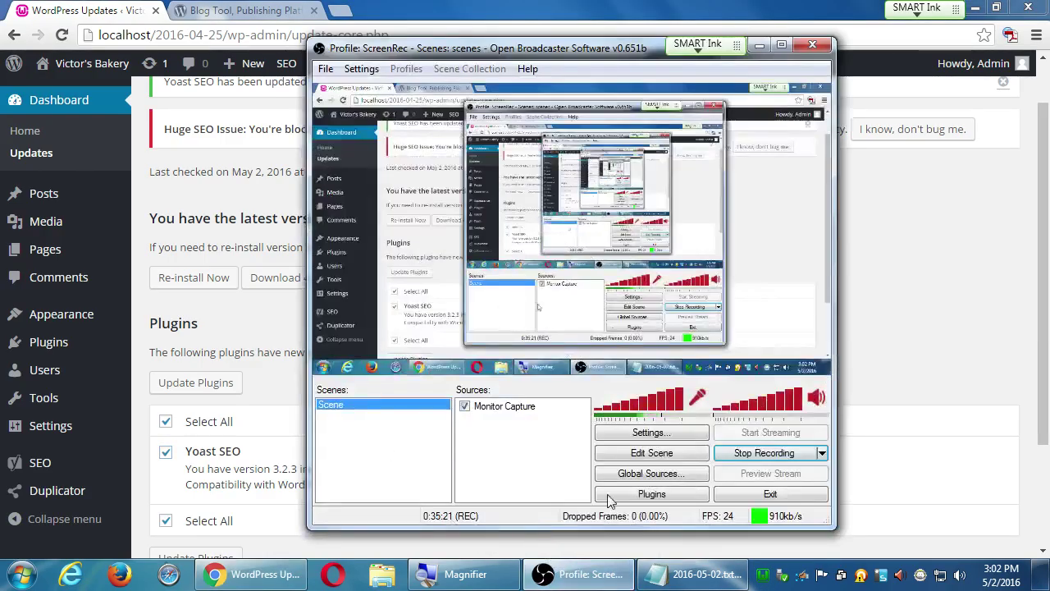
left_click(577, 572)
Step: Bring up the Notepad notes and review the safe update path from the first backup through the final backup
left_click(712, 585)
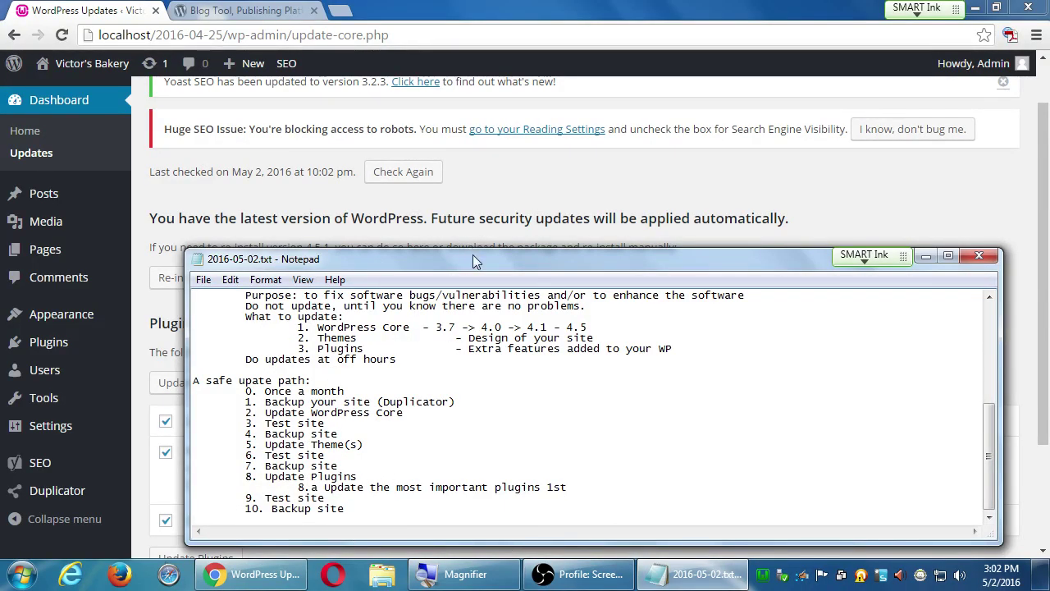
left_click_drag(473, 255, 482, 211)
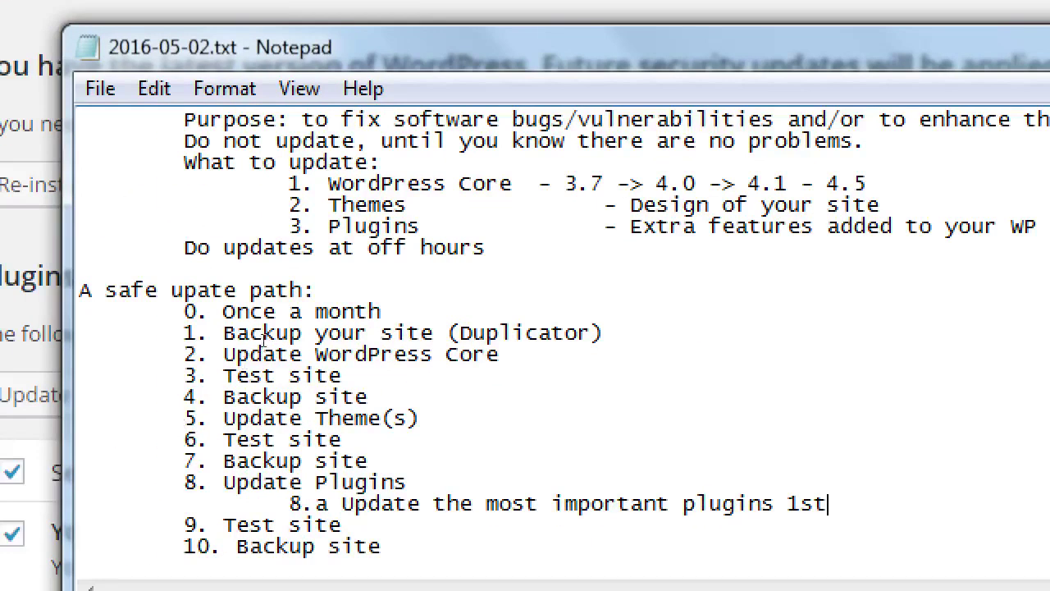
left_click_drag(236, 336, 316, 339)
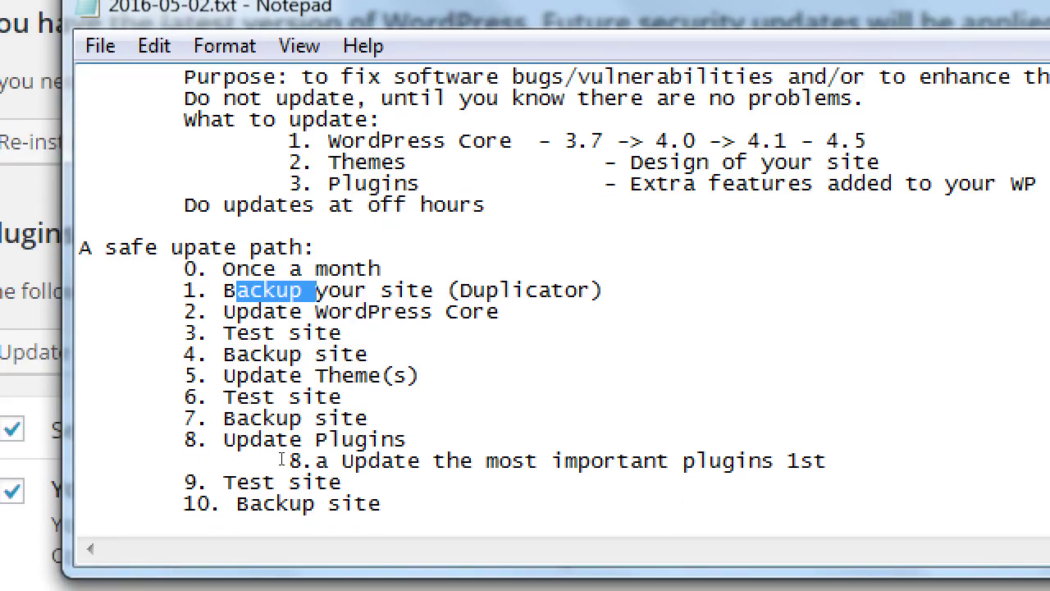
left_click_drag(249, 545, 356, 546)
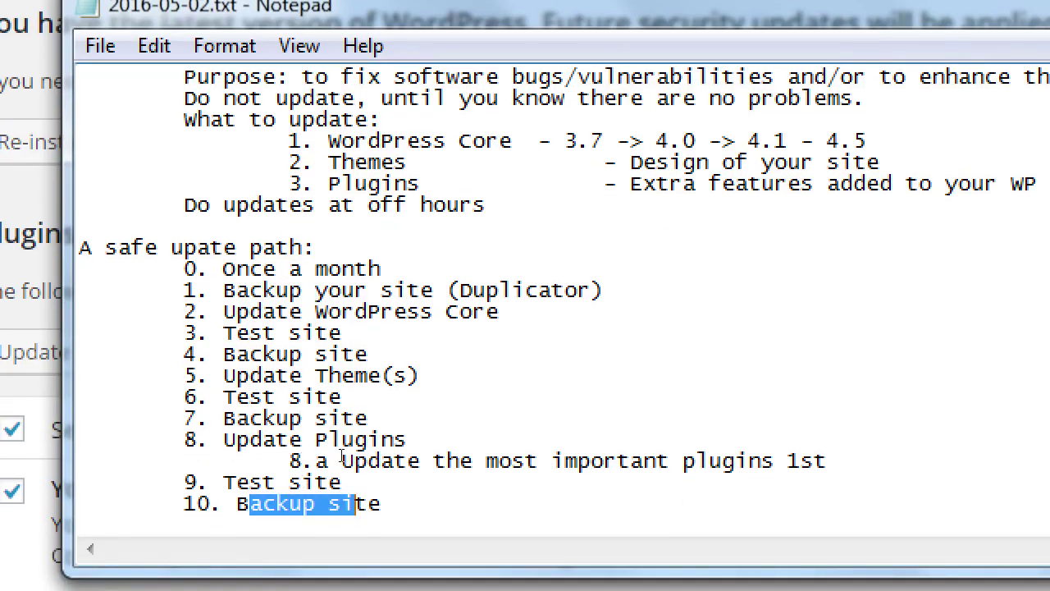
left_click_drag(275, 311, 315, 482)
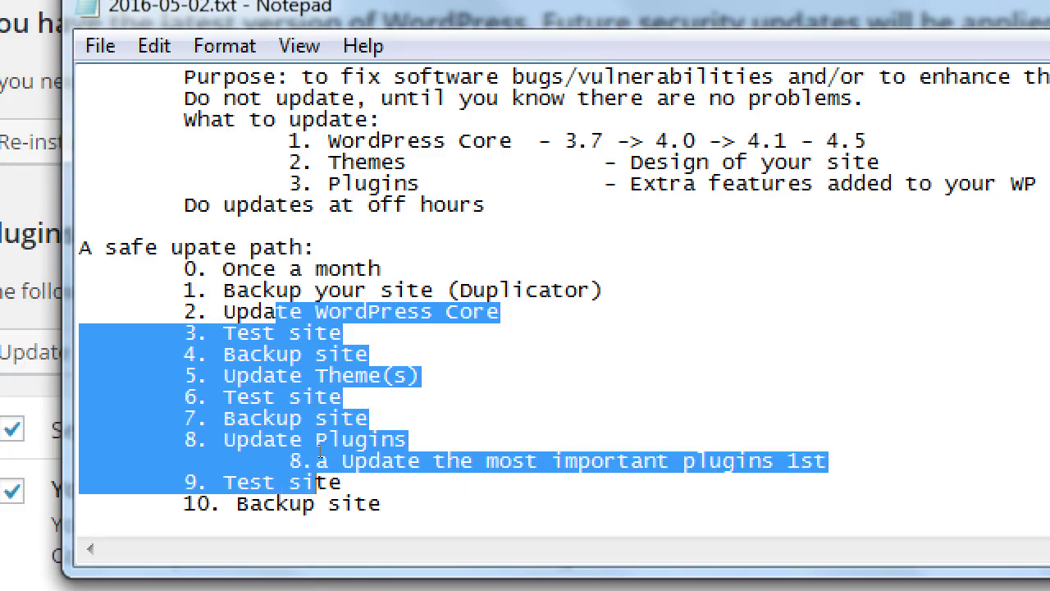
left_click(345, 482)
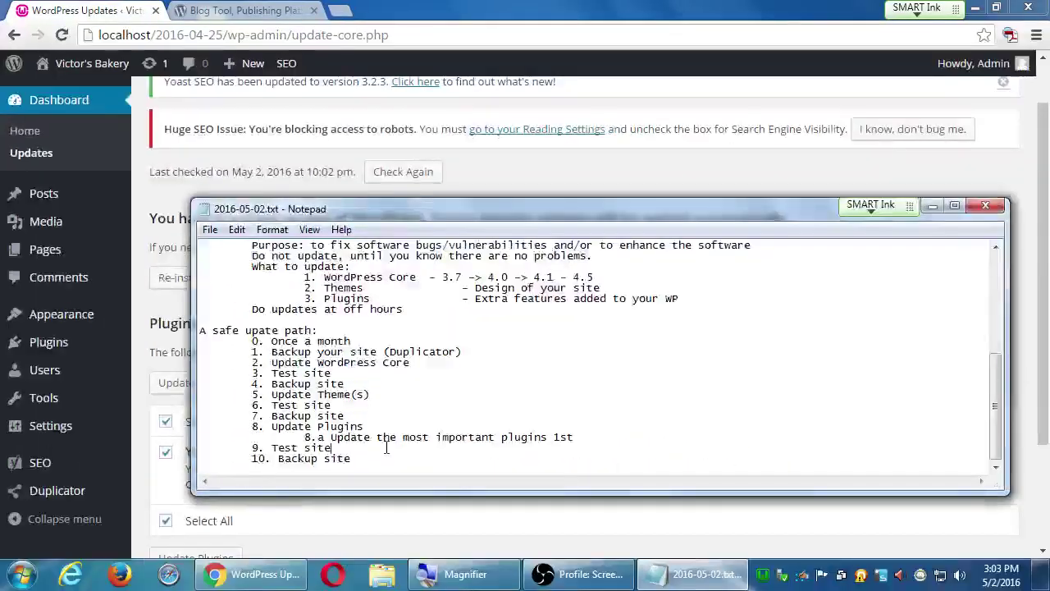
Step: Switch back to the browser, update the selected Yoast SEO plugin, and return to the WordPress Updates page
left_click(577, 9)
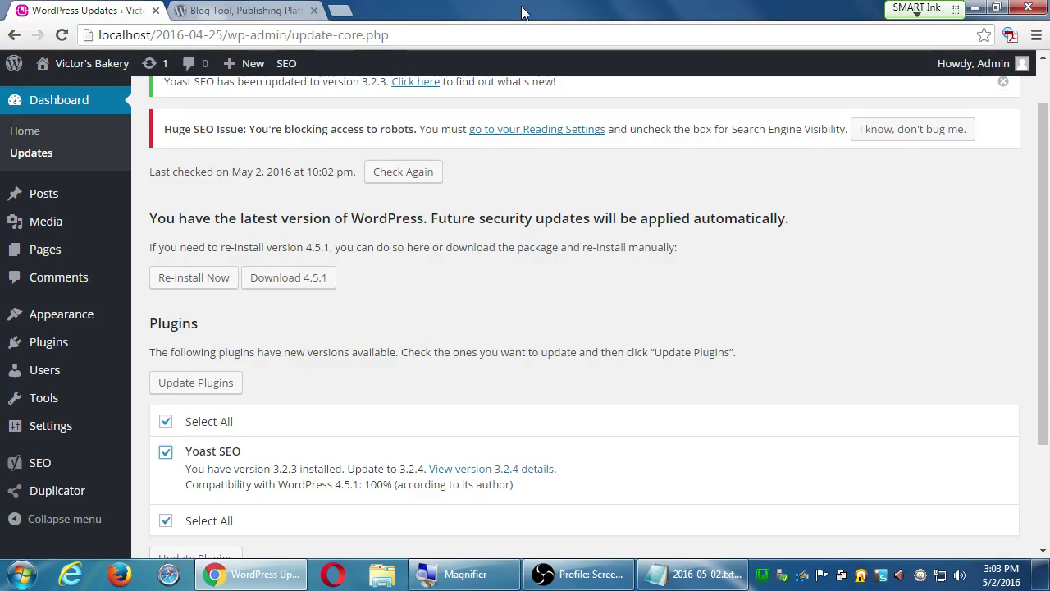
left_click(238, 382)
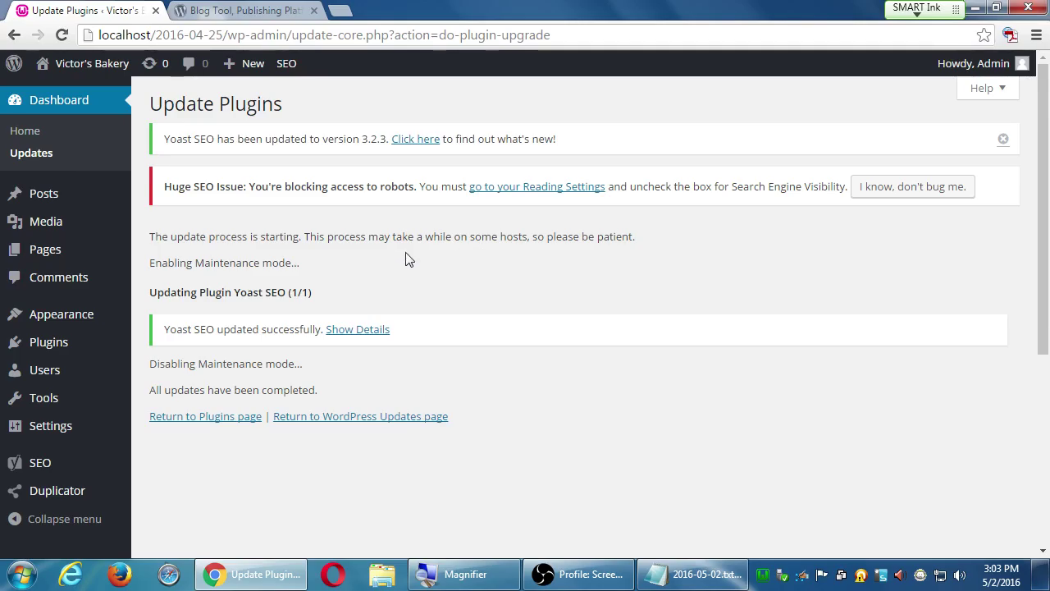
left_click_drag(216, 196, 264, 203)
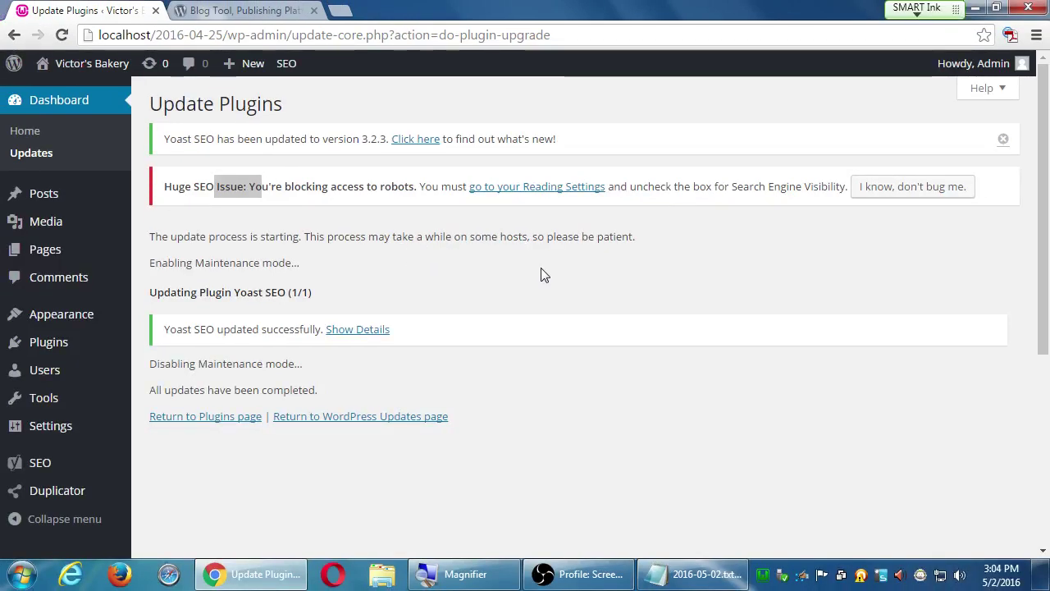
left_click(418, 416)
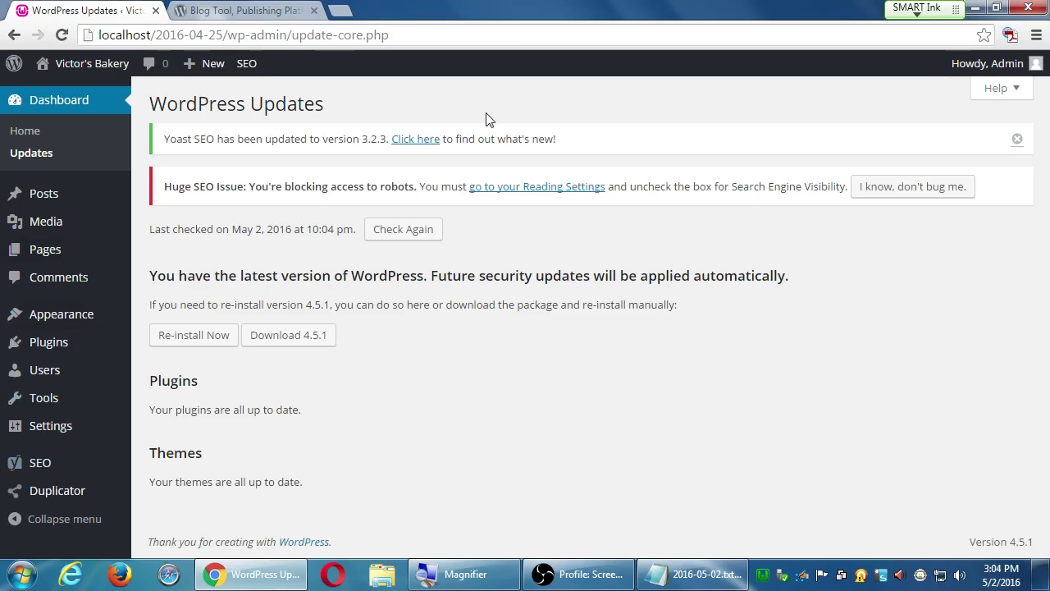
Step: Open the Dashboard home, check its contents, and dismiss the Welcome to WordPress panel
left_click(33, 132)
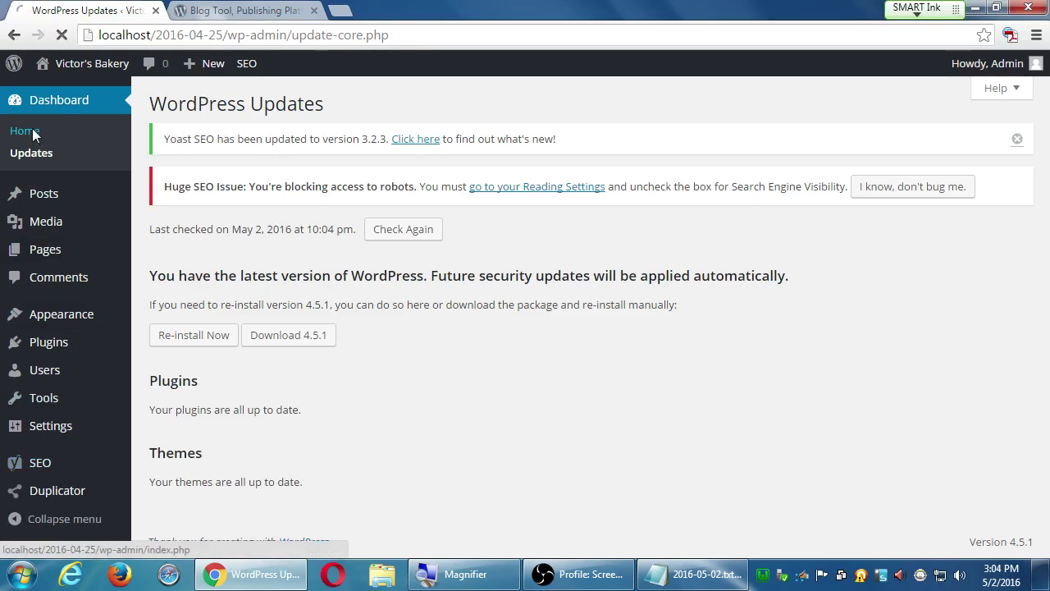
scroll(644, 385, "down", 6)
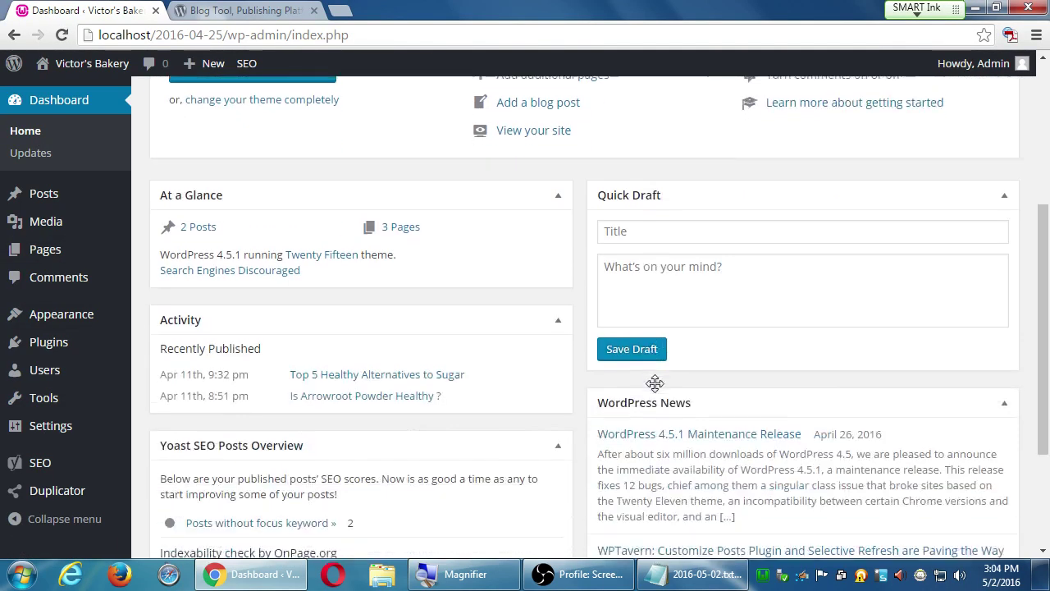
scroll(648, 386, "up", 6)
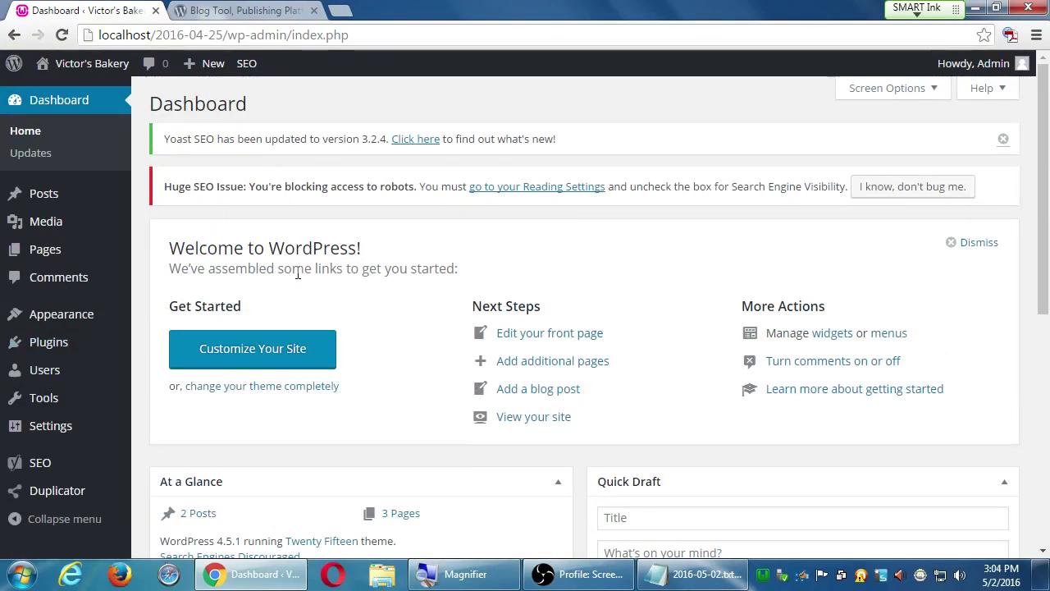
left_click(956, 245)
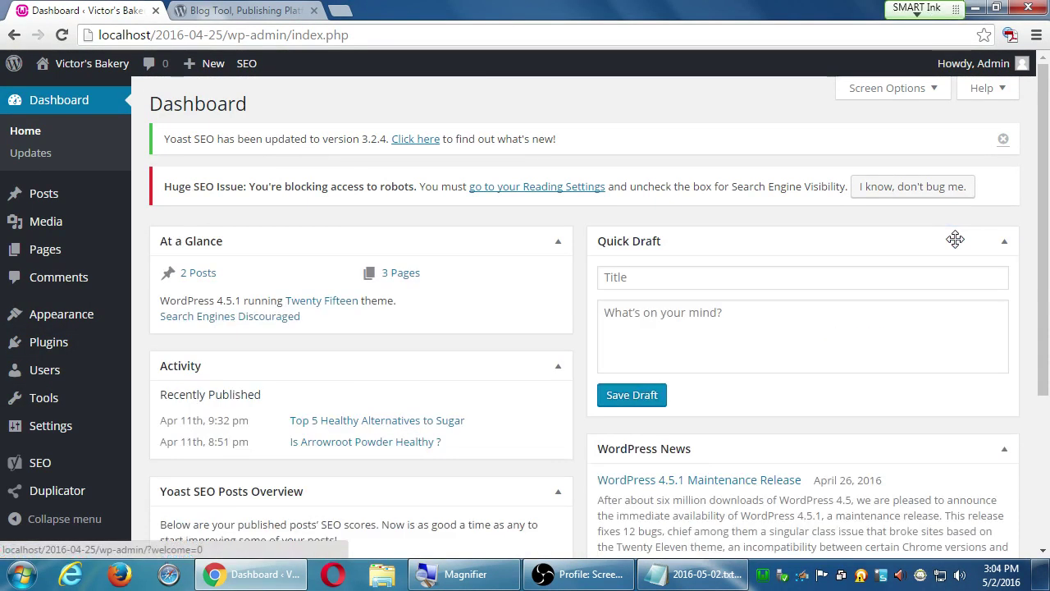
Step: Test the site after the plugin updates by looking over the Dashboard and visiting the front end
mouse_move(82, 64)
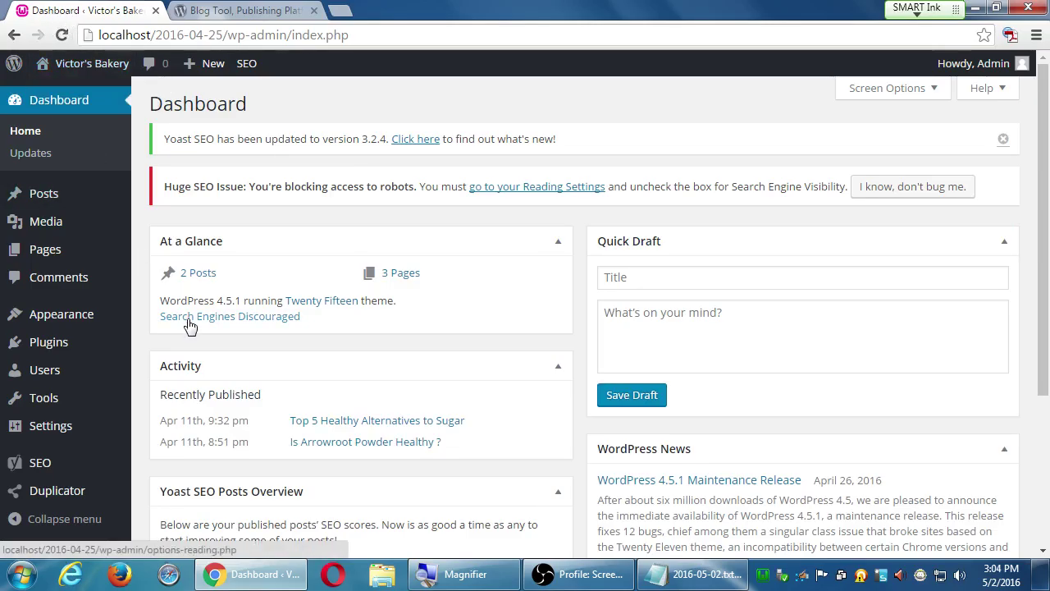
scroll(187, 324, "down", 1)
mouse_move(43, 320)
scroll(43, 328, "up", 1)
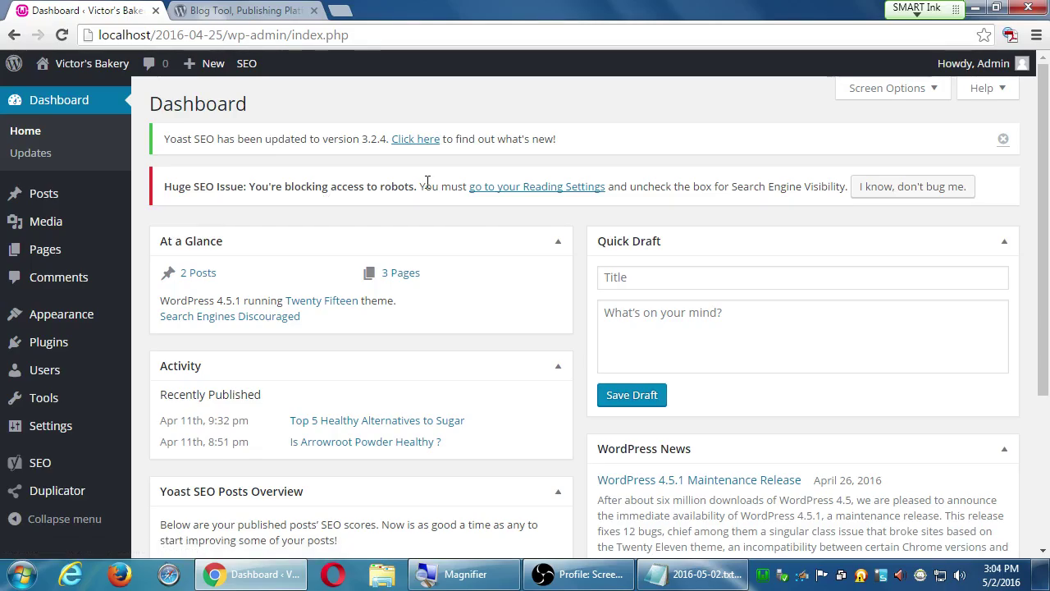
scroll(541, 345, "down", 1)
scroll(549, 354, "up", 1)
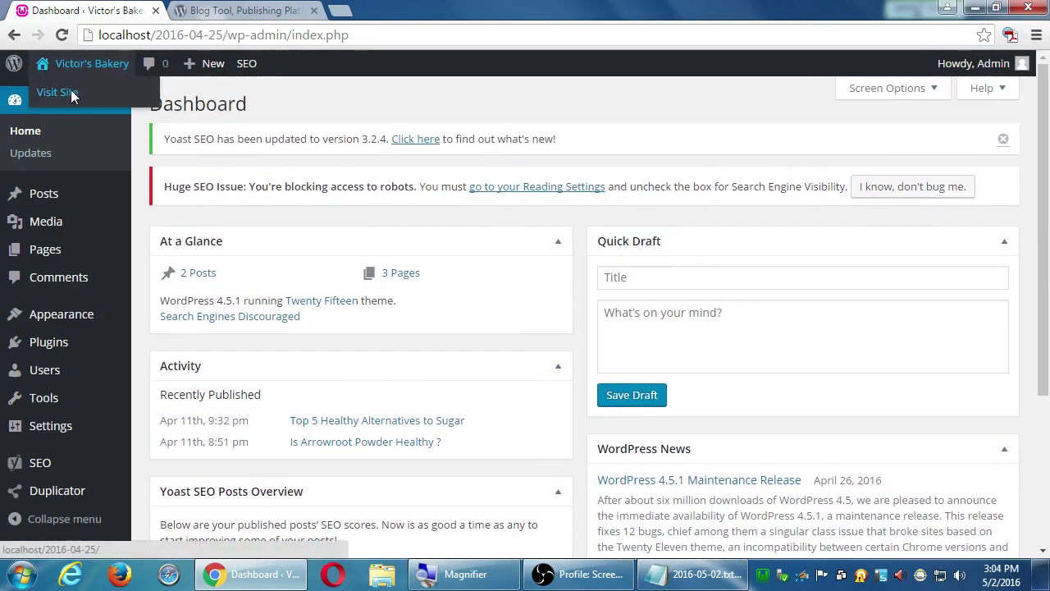
left_click(58, 92)
Step: Switch to the Notepad notes and insert a double-indented line below item 5, Update Theme(s)
left_click(701, 577)
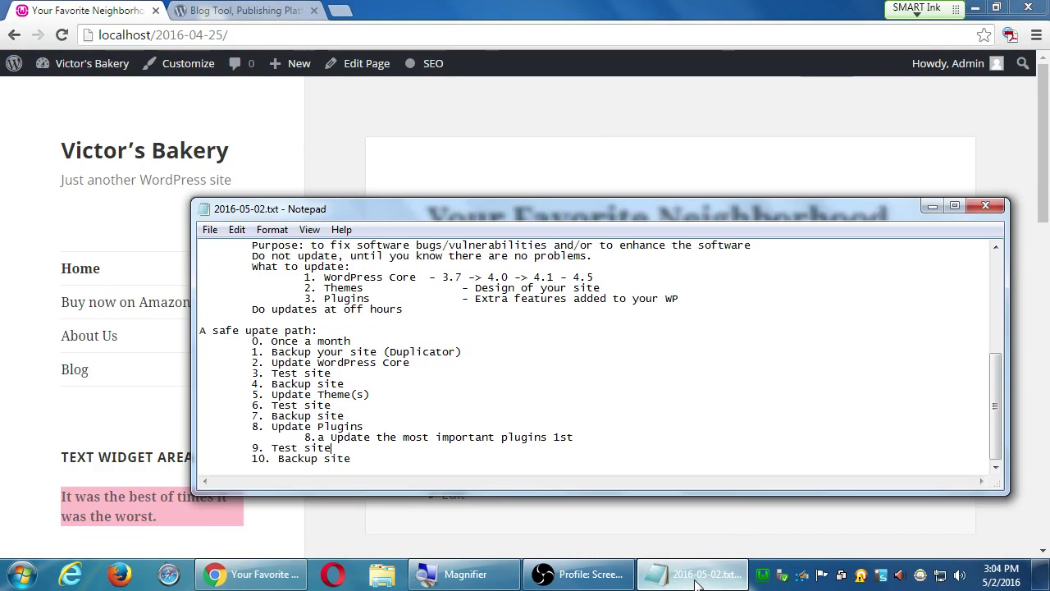
left_click(491, 445)
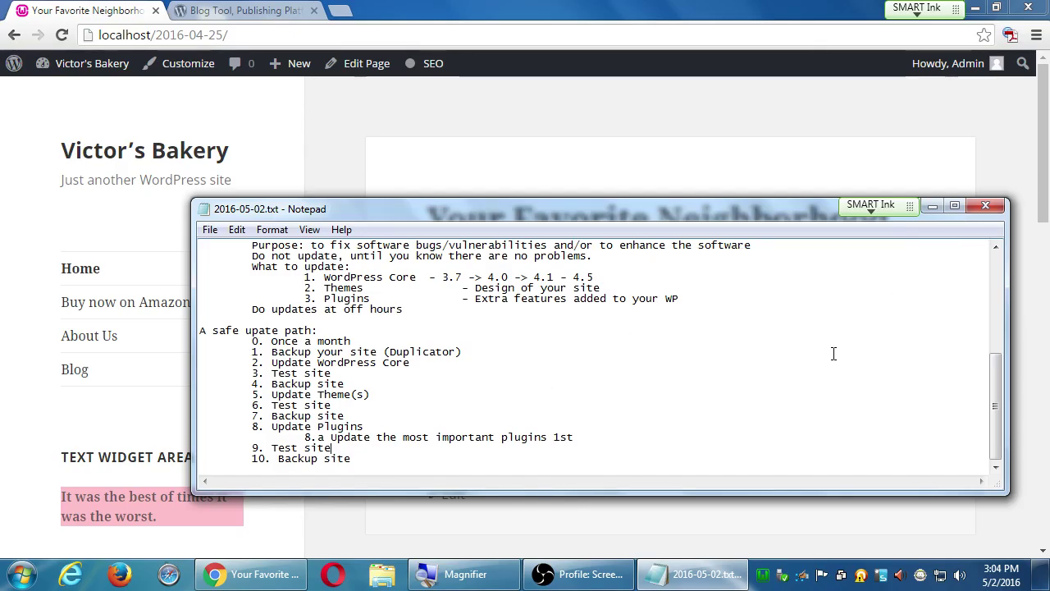
key("super+plus")
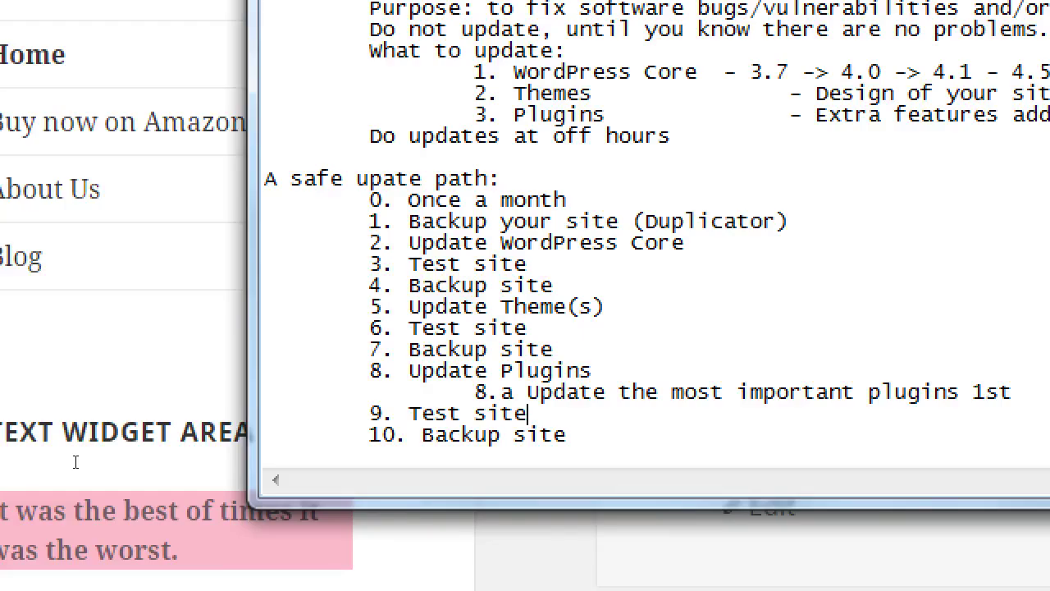
left_click_drag(305, 402, 343, 390)
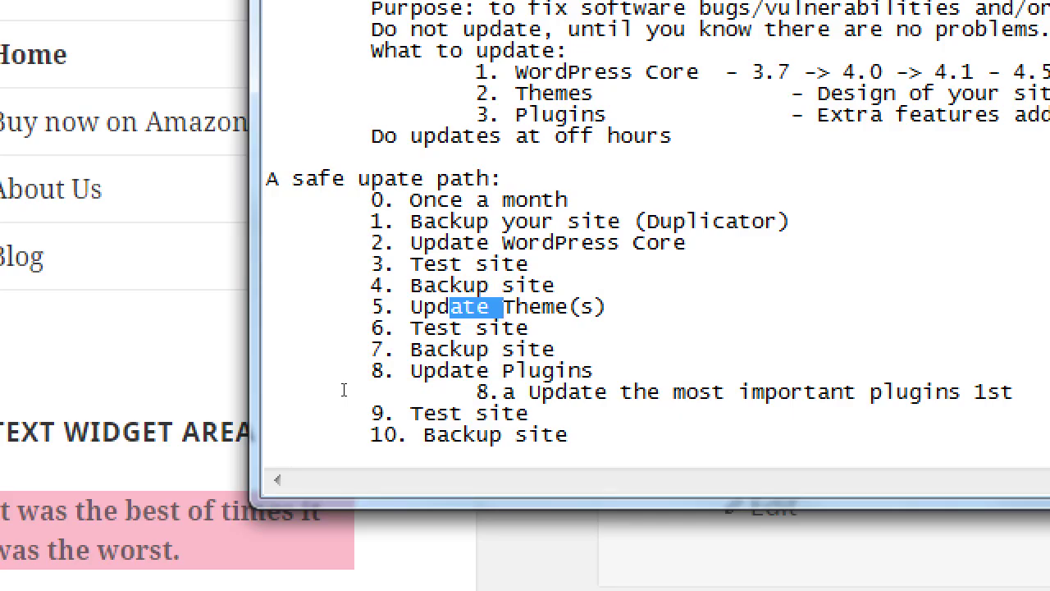
key("End")
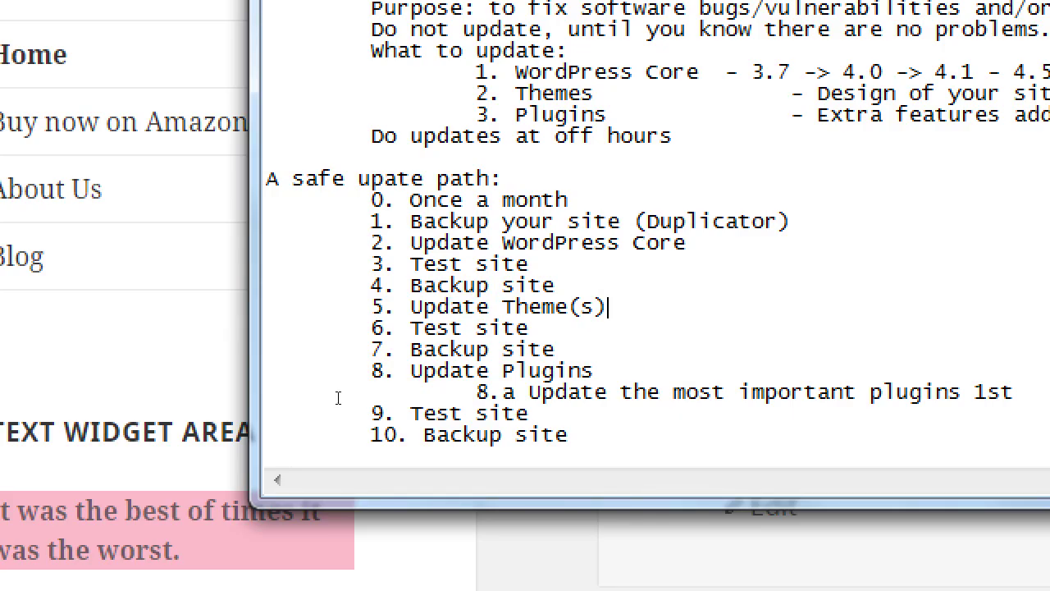
key("Return")
key("Tab")
key("Tab")
Step: Write the sub-item "5.a If you customized (via CODE) your site, use a Child Theme" under Update Theme(s)
type("5")
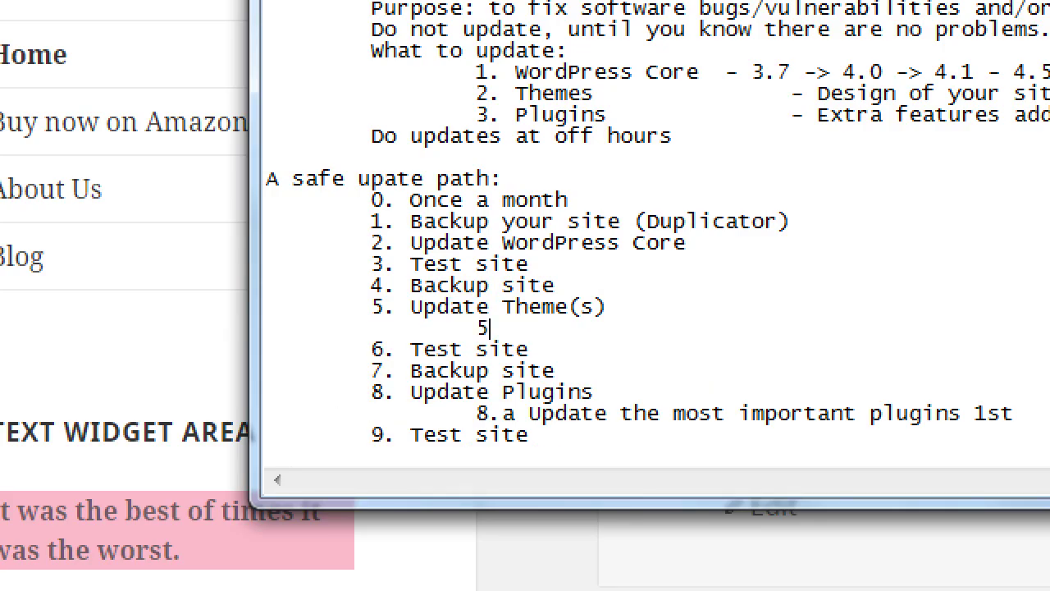
type(".a If you edit")
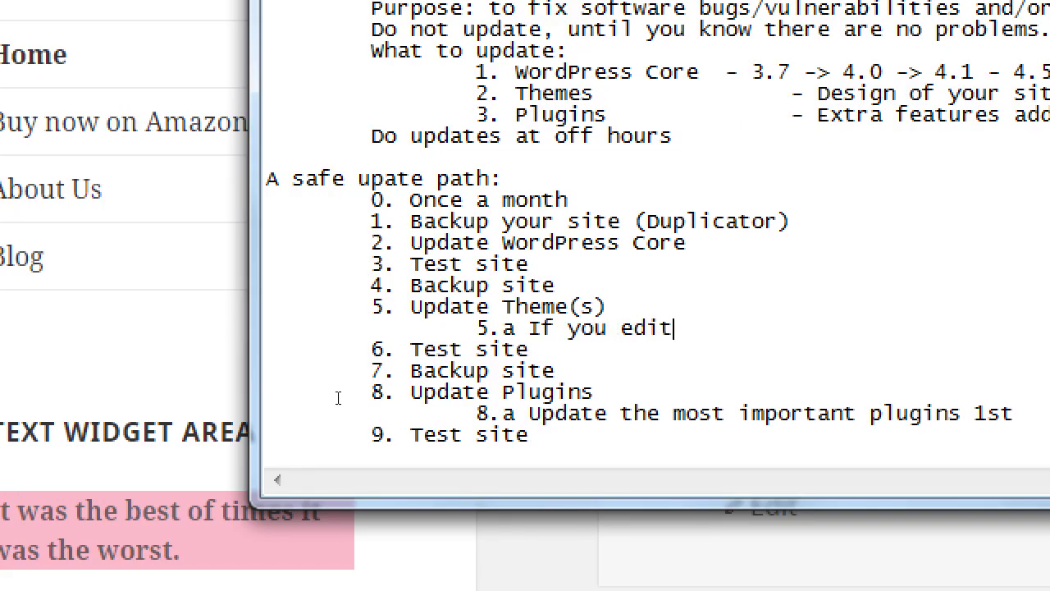
key("BackSpace")
key("BackSpace")
key("BackSpace")
key("BackSpace")
type("customized")
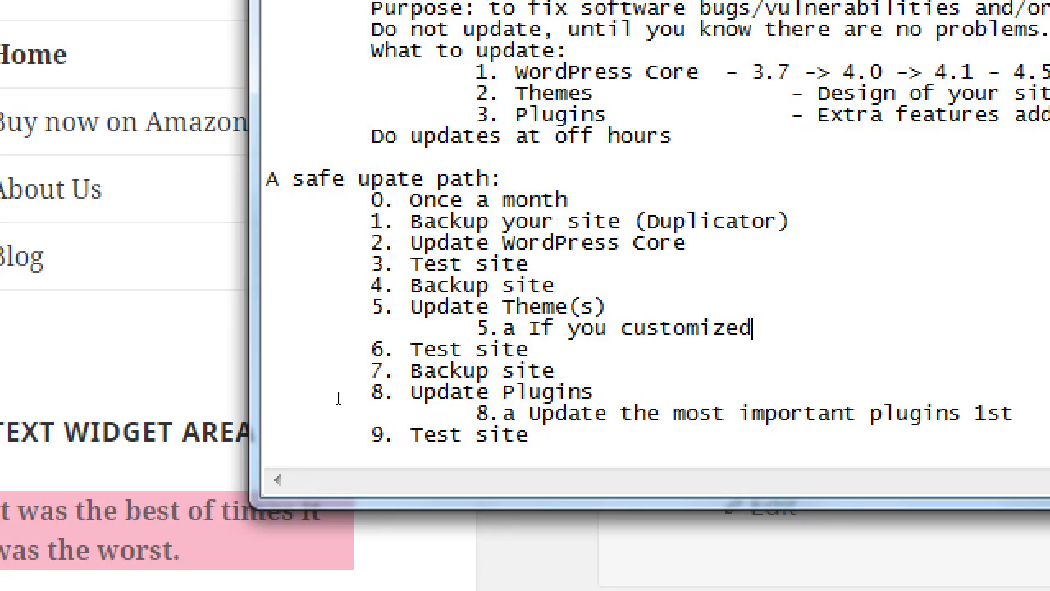
type(" (via CODE) nyo")
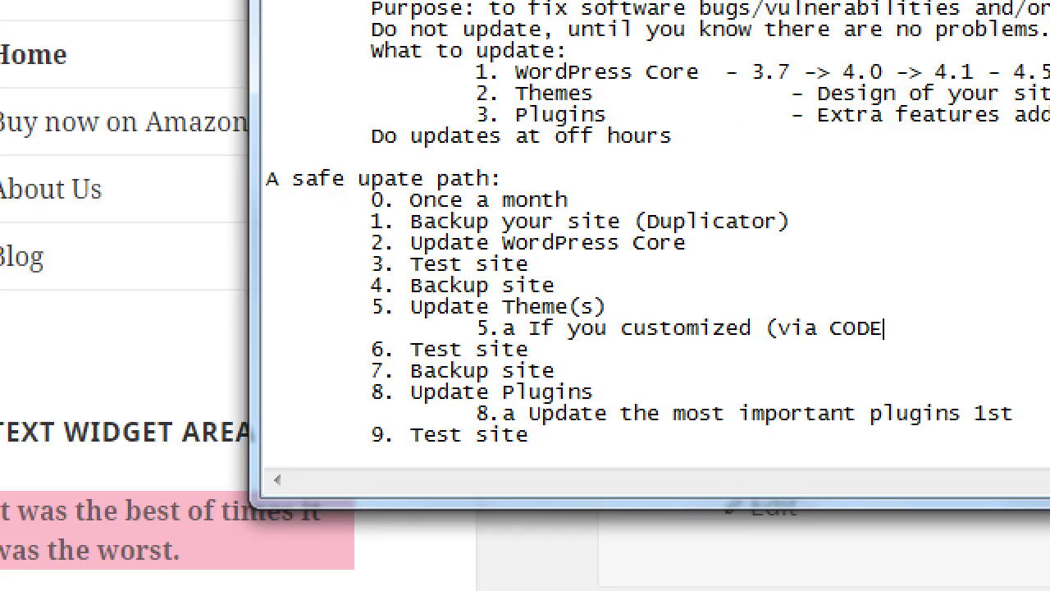
key("BackSpace")
key("BackSpace")
key("BackSpace")
type("your site")
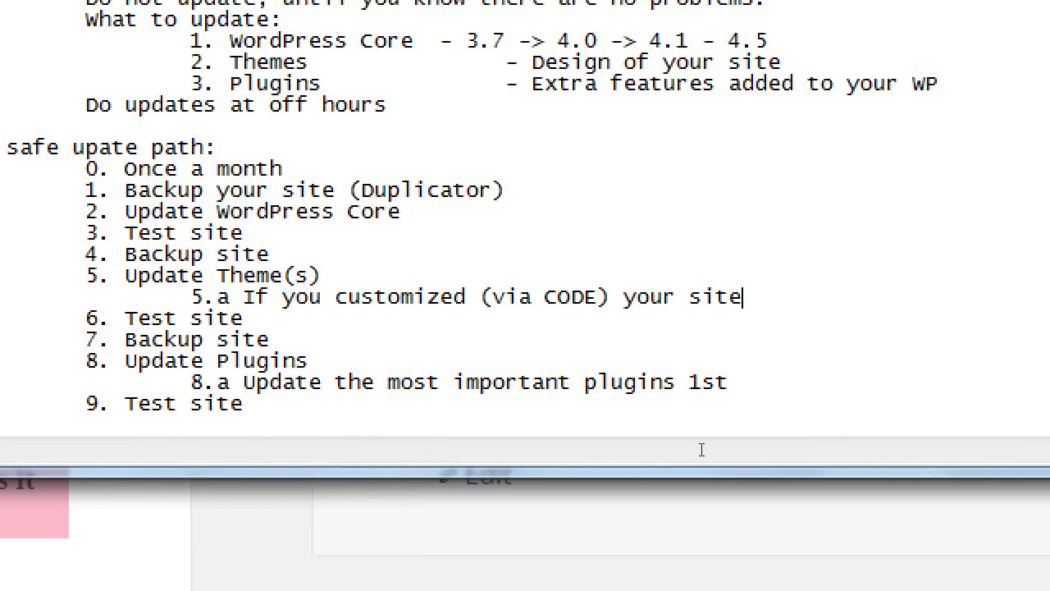
type(", use a Child Theme")
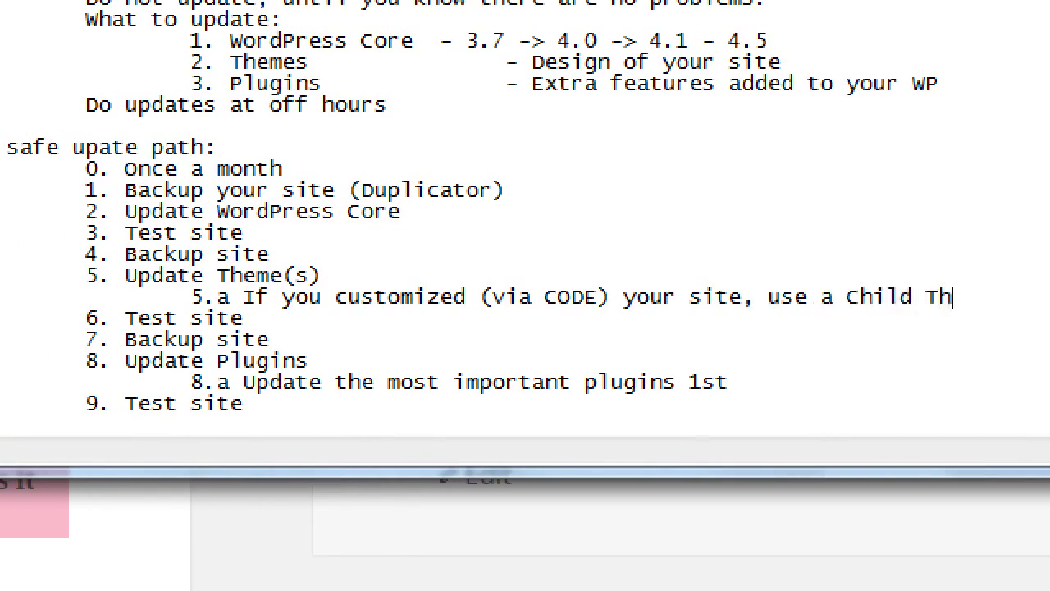